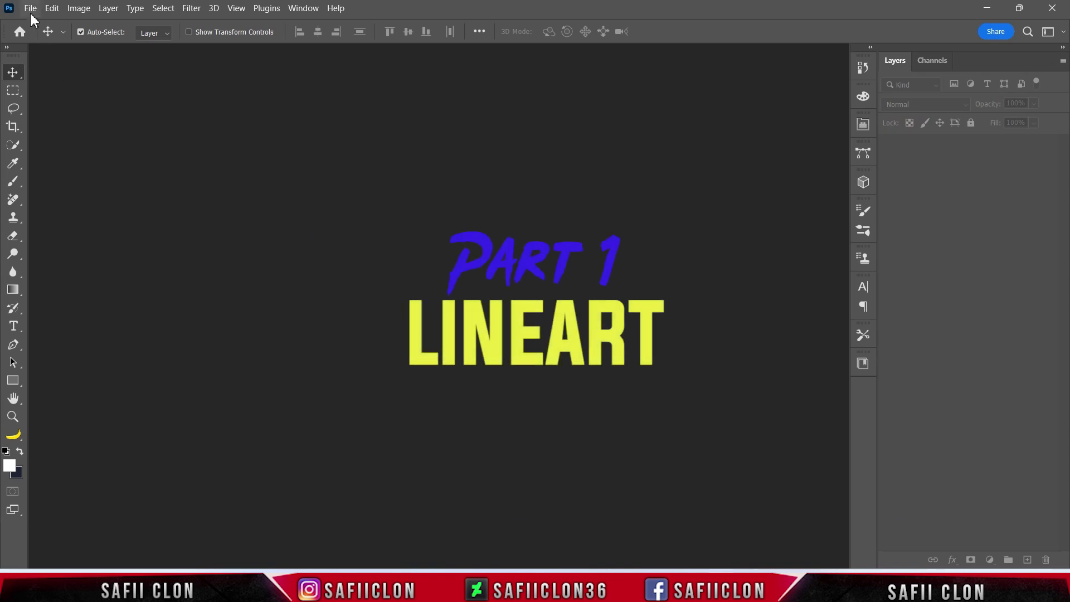
# Step: Open the portrait JPG photo
pyautogui.click(30, 8)
pyautogui.click(51, 37)
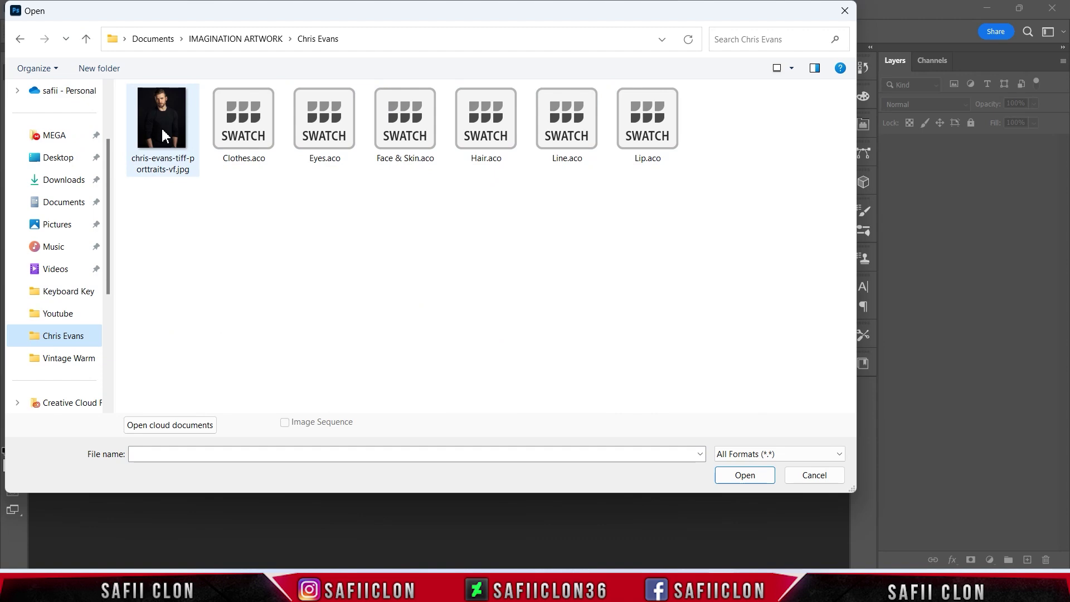
pyautogui.click(168, 148)
pyautogui.click(755, 477)
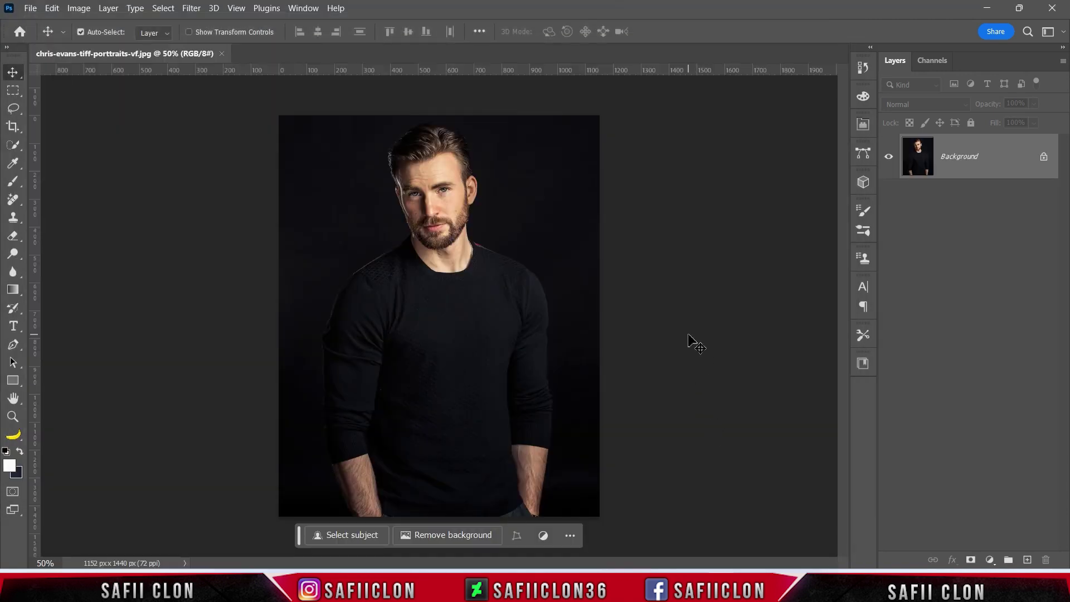
# Step: Resize the image to 1600 × 2000 pixels at 100 pixels per inch
pyautogui.click(78, 9)
pyautogui.click(108, 105)
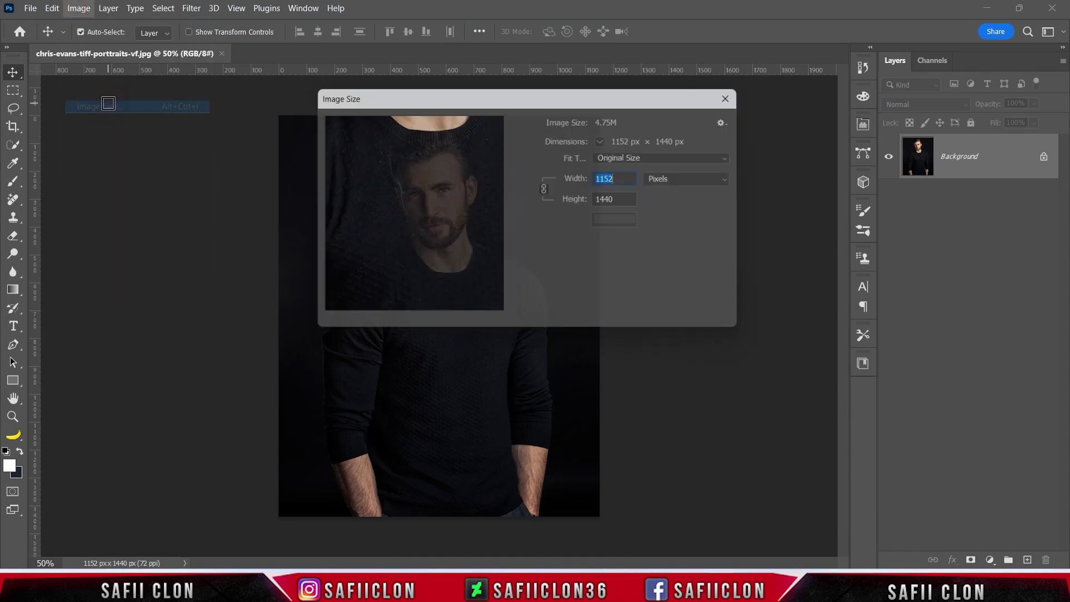
pyautogui.click(683, 179)
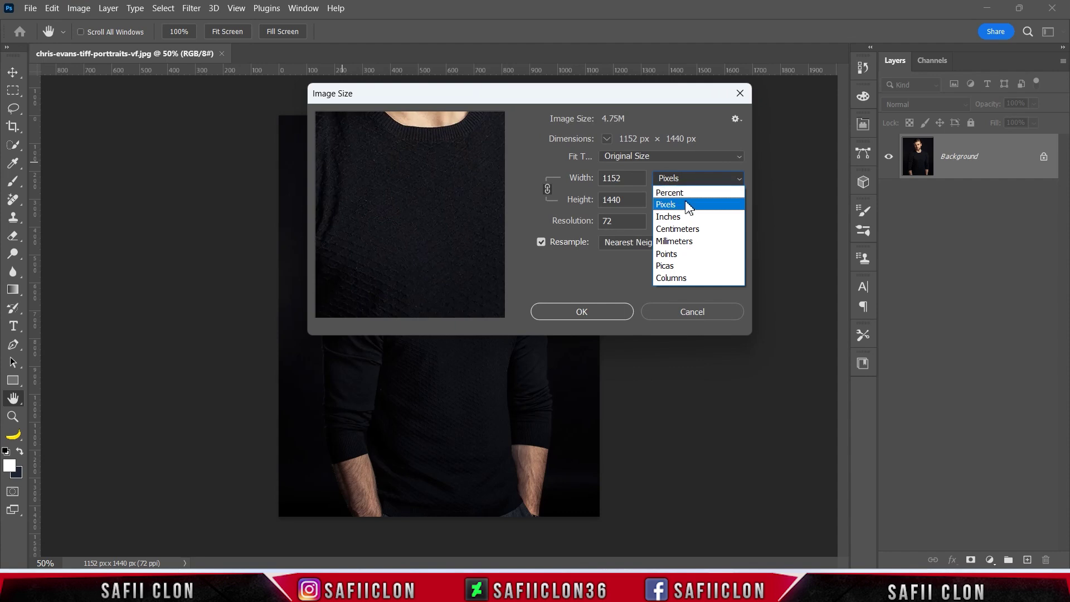
pyautogui.click(693, 209)
pyautogui.click(679, 234)
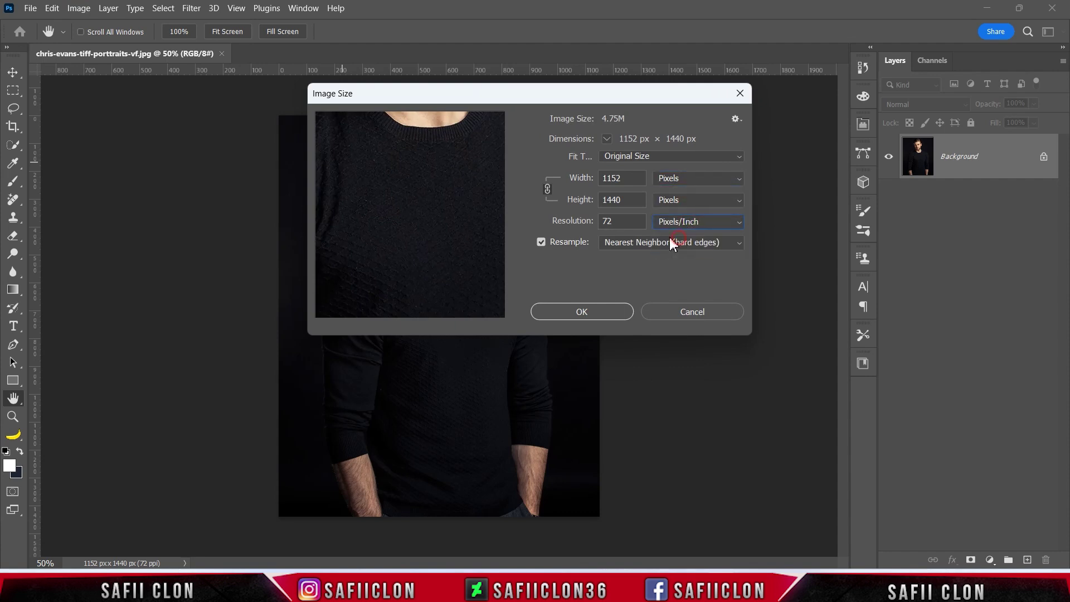
pyautogui.write('100')
pyautogui.click(598, 311)
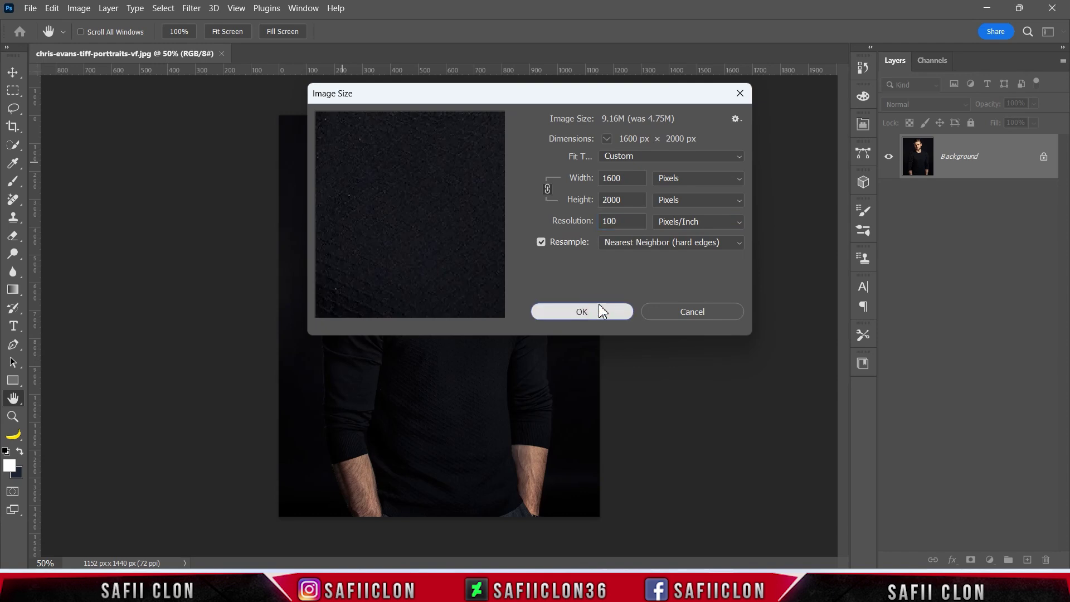
# Step: Unlock the Background photo layer so it becomes Layer 0
pyautogui.press('v')
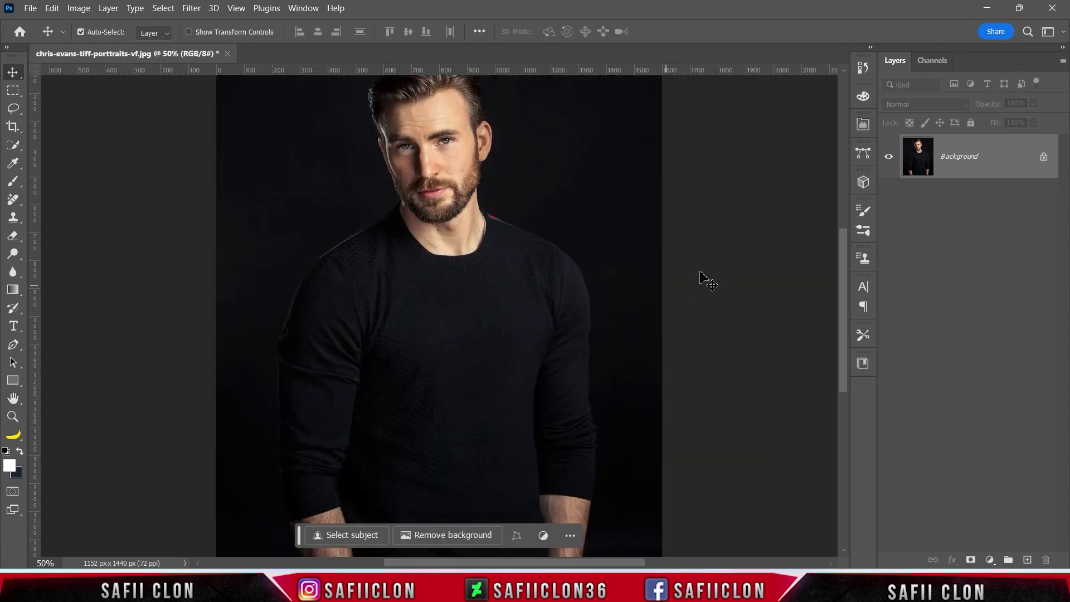
pyautogui.hotkey('ctrl', '-')
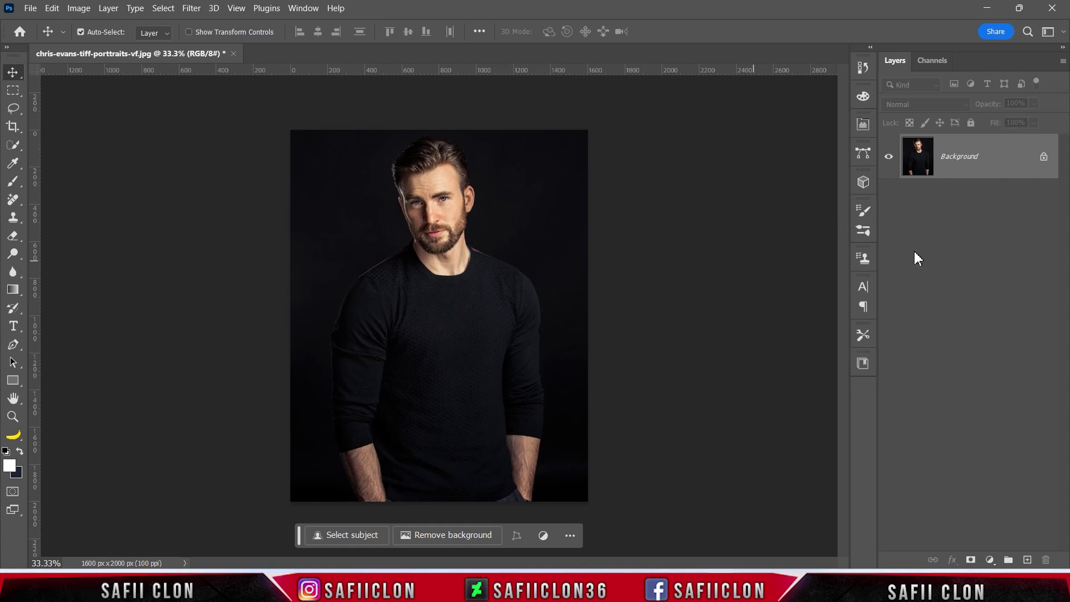
pyautogui.click(1044, 156)
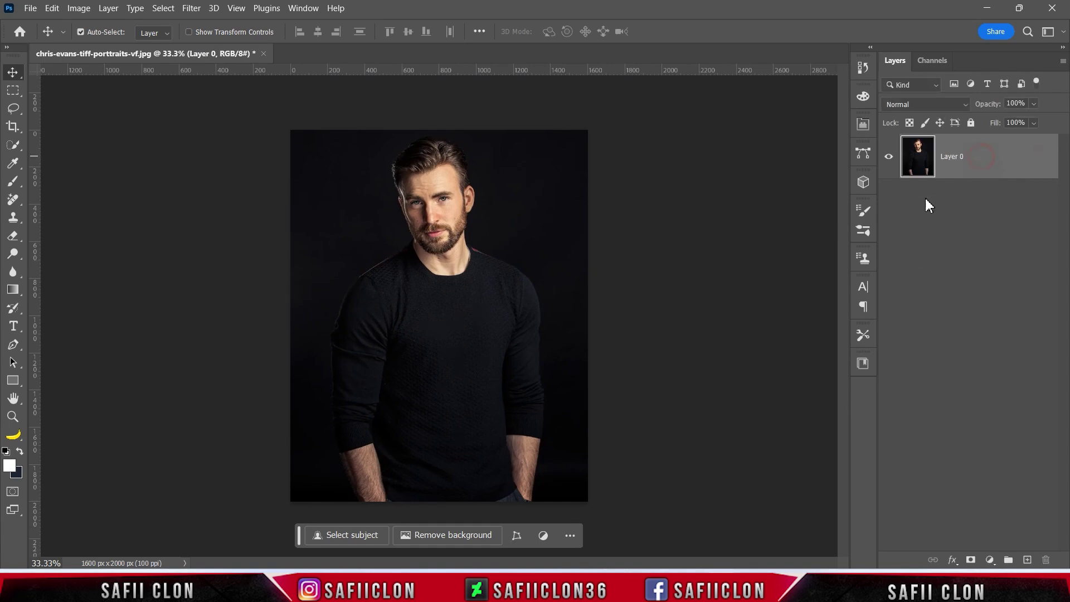
# Step: Free-transform the portrait to about 146% and position it to fill the canvas
pyautogui.hotkey('ctrl', 't')
pyautogui.hotkey('ctrl', 't')
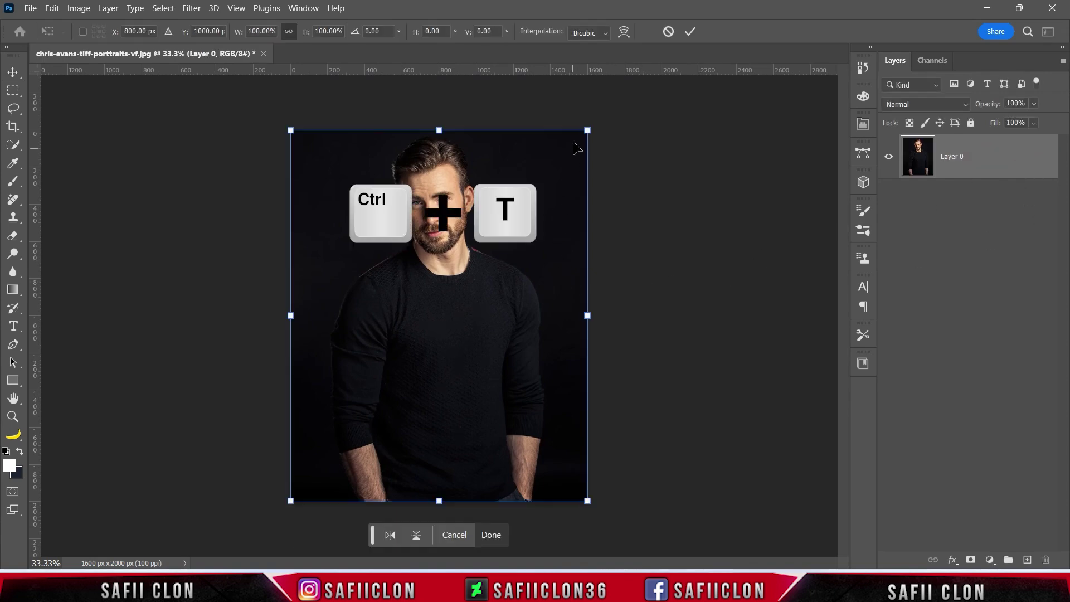
pyautogui.moveTo(586, 131); pyautogui.dragTo(653, 48)
pyautogui.moveTo(530, 217); pyautogui.dragTo(529, 299)
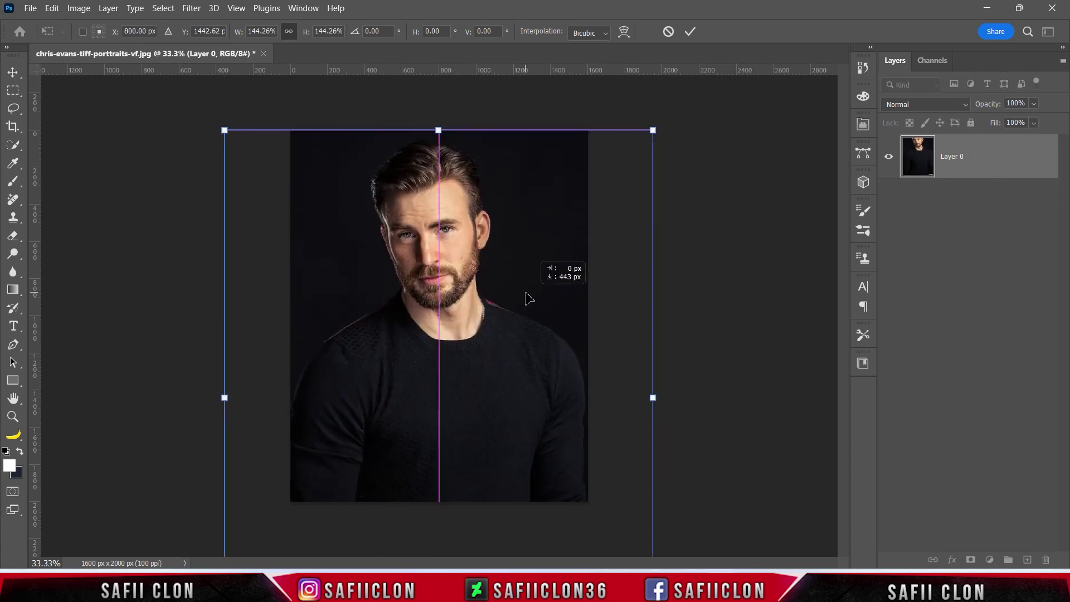
pyautogui.moveTo(653, 130); pyautogui.dragTo(656, 130)
pyautogui.moveTo(544, 250); pyautogui.dragTo(541, 259)
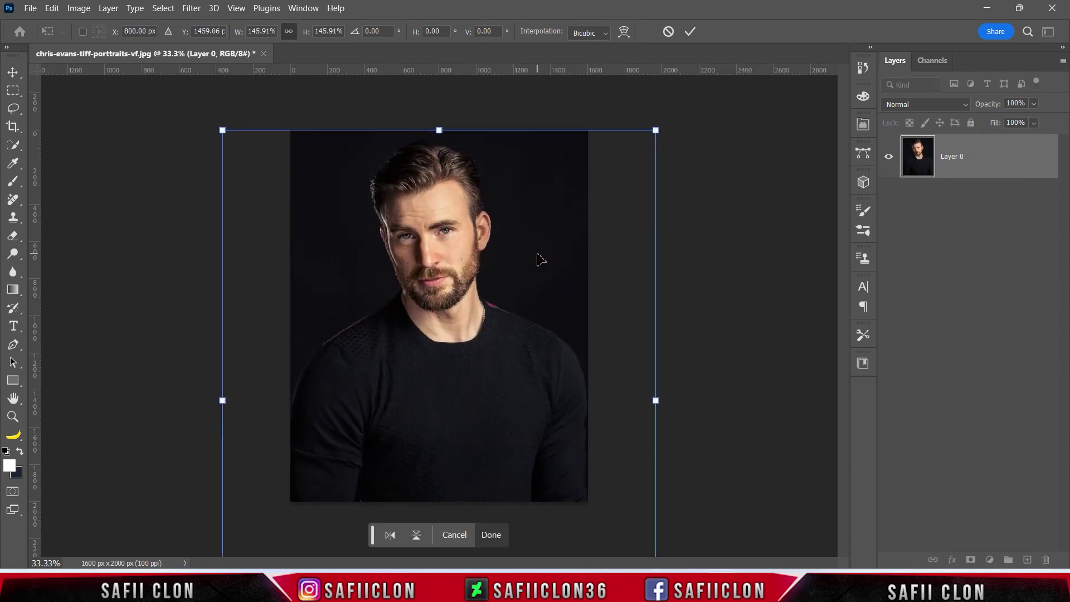
pyautogui.click(690, 32)
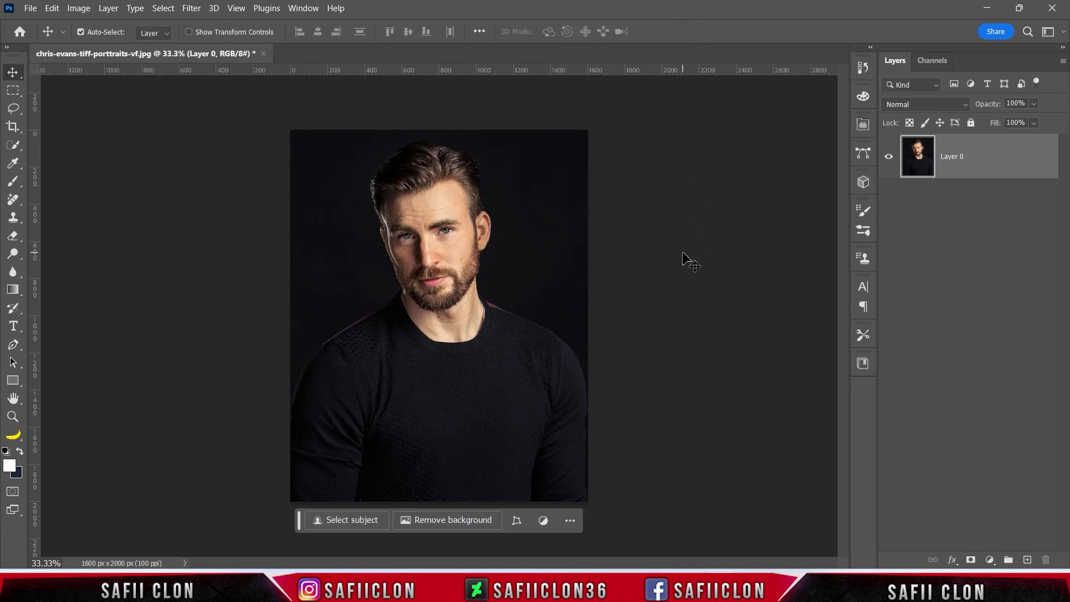
pyautogui.hotkey('ctrl', '+')
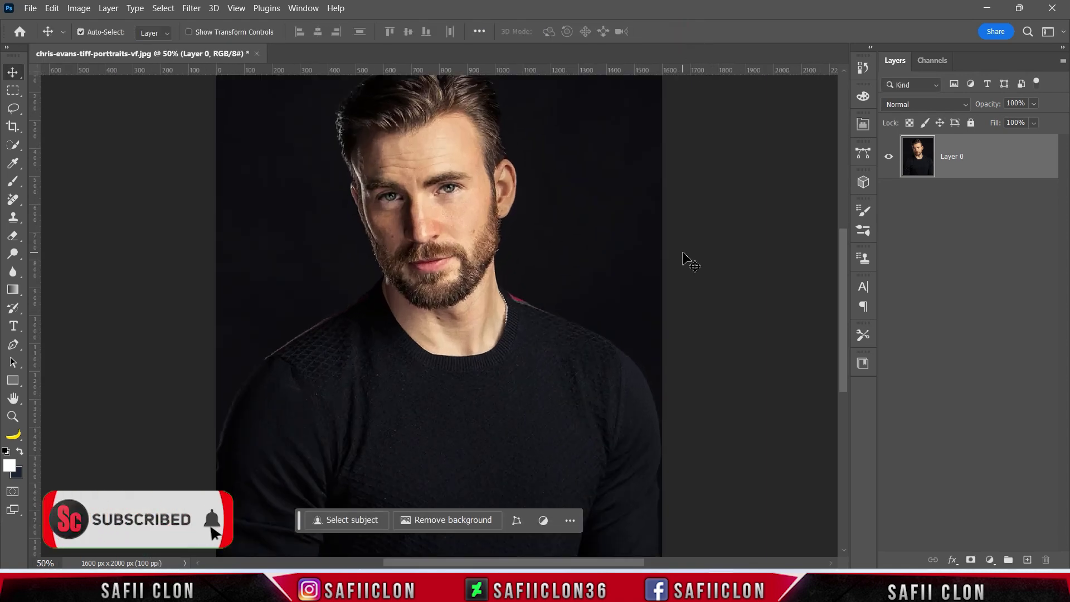
pyautogui.scroll(-1, 689, 259)
pyautogui.scroll(-1, 687, 260)
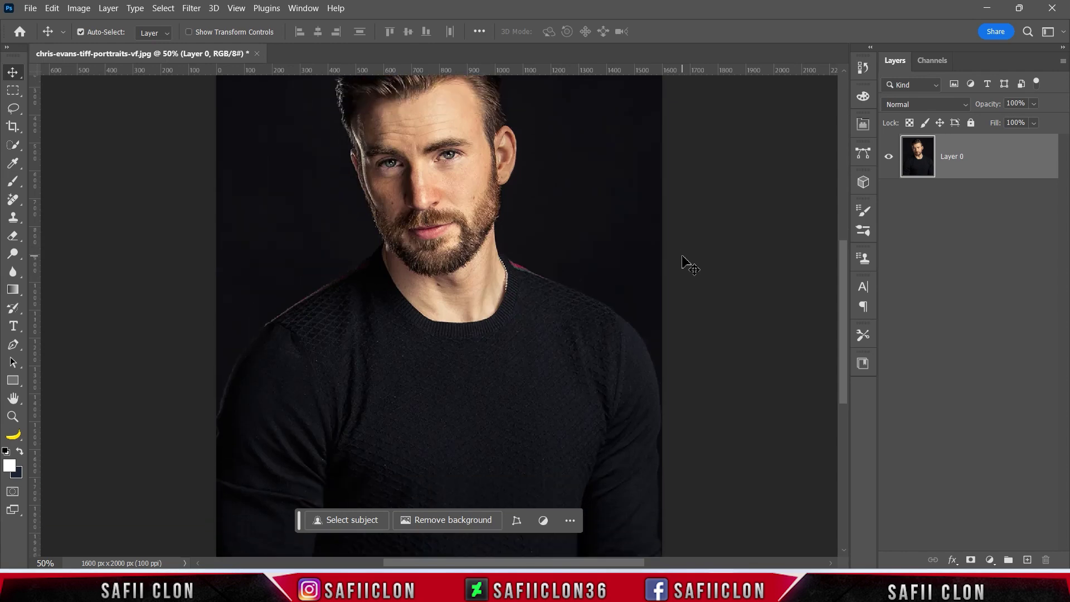
pyautogui.scroll(2, 689, 266)
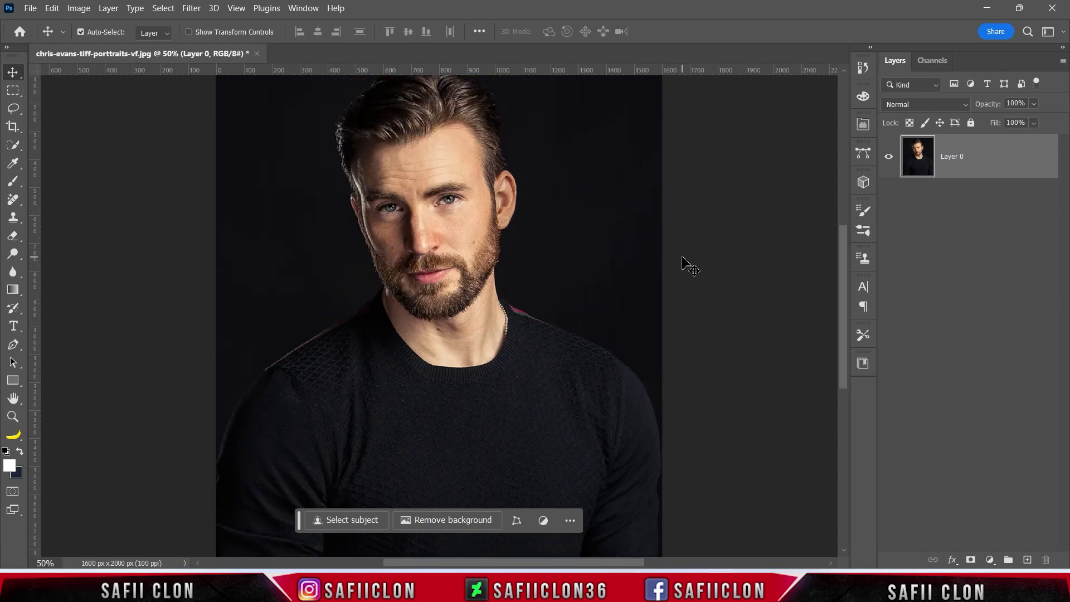
pyautogui.rightClick(984, 161)
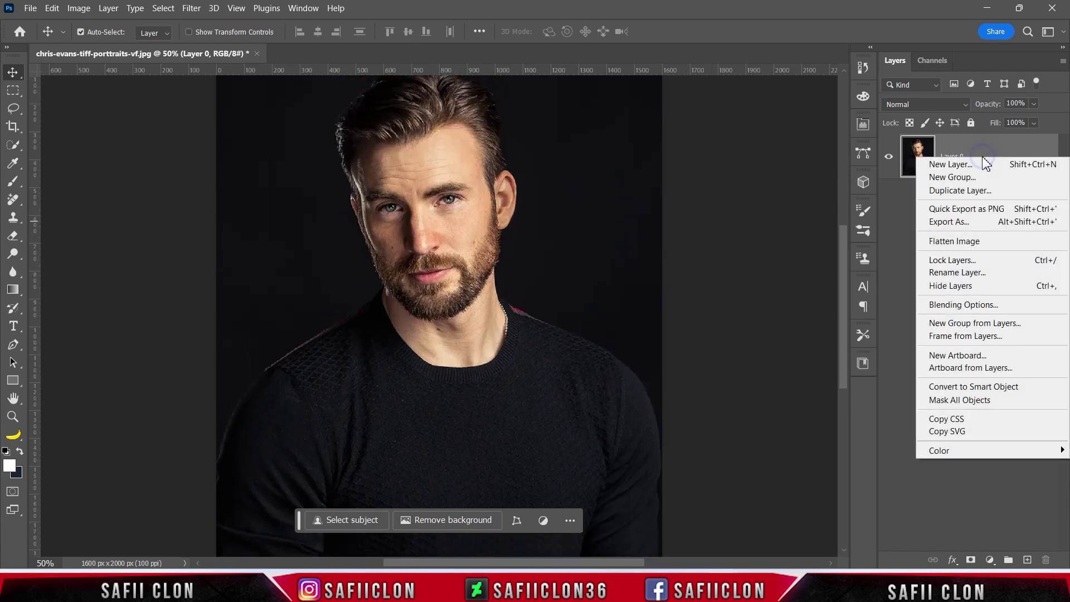
# Step: Duplicate Layer 0 and rename the copy POSTERIZE
pyautogui.click(987, 191)
pyautogui.click(649, 155)
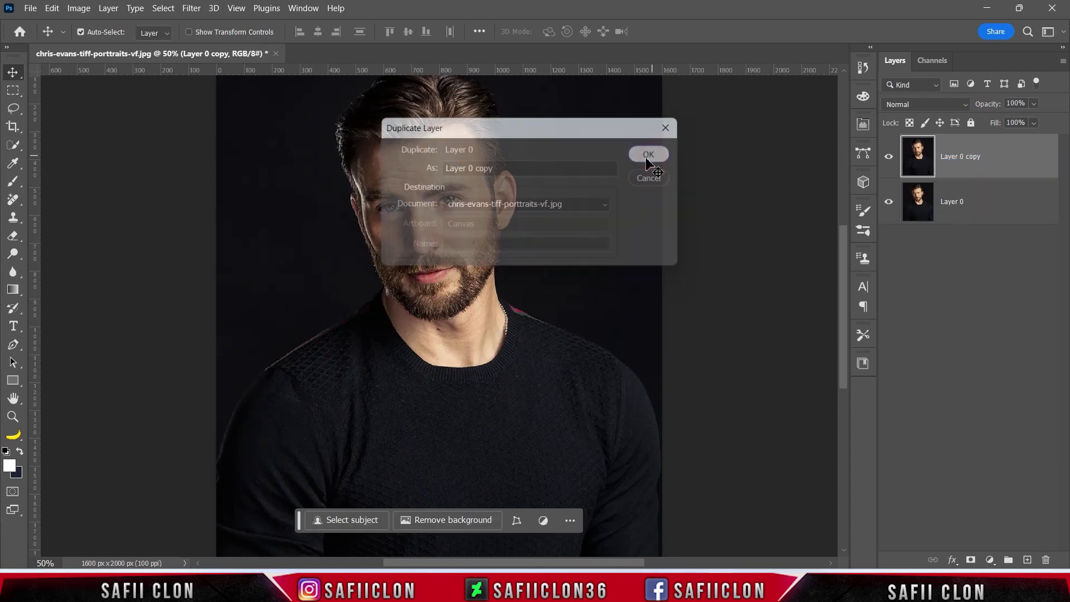
pyautogui.doubleClick(965, 158)
pyautogui.write('POSTERIZE')
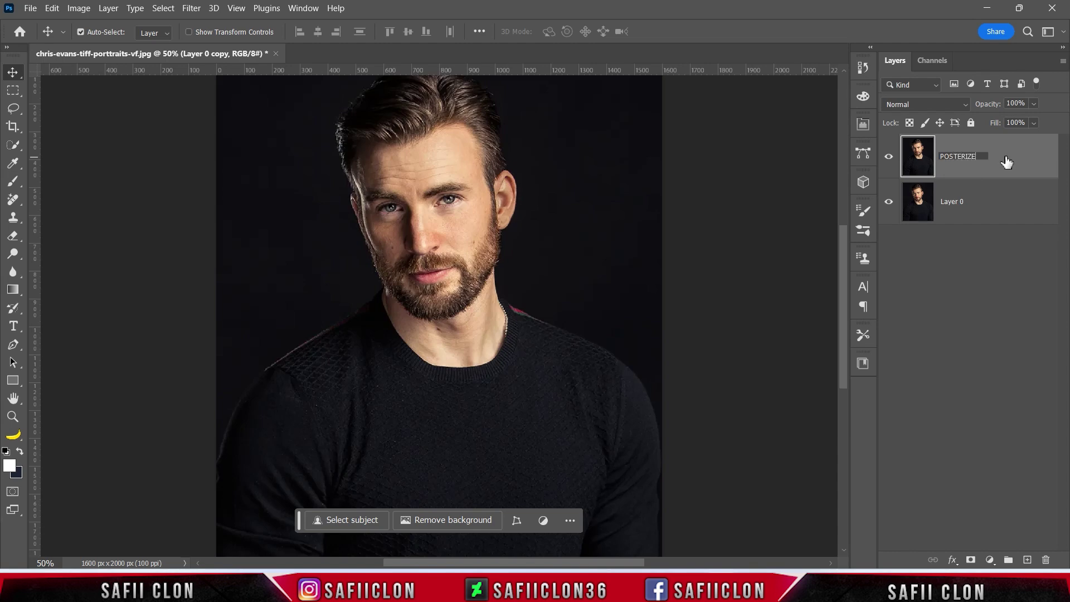
pyautogui.click(1007, 162)
# Step: Rename Layer 0 to ORIGINAL and add a solid colour fill layer
pyautogui.click(952, 204)
pyautogui.doubleClick(950, 204)
pyautogui.write('ORIGINAL')
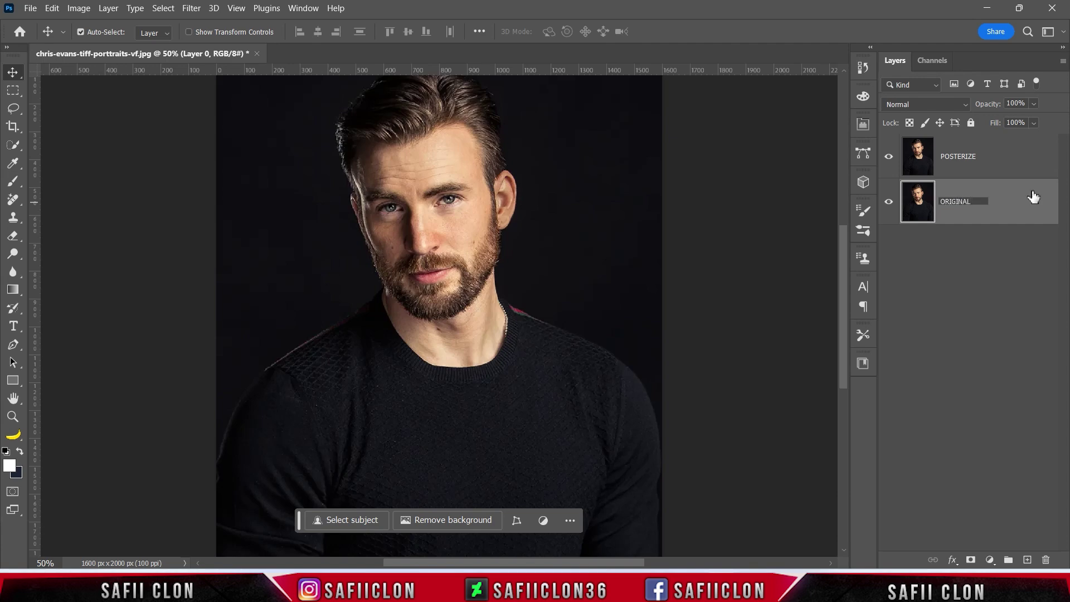
pyautogui.click(999, 199)
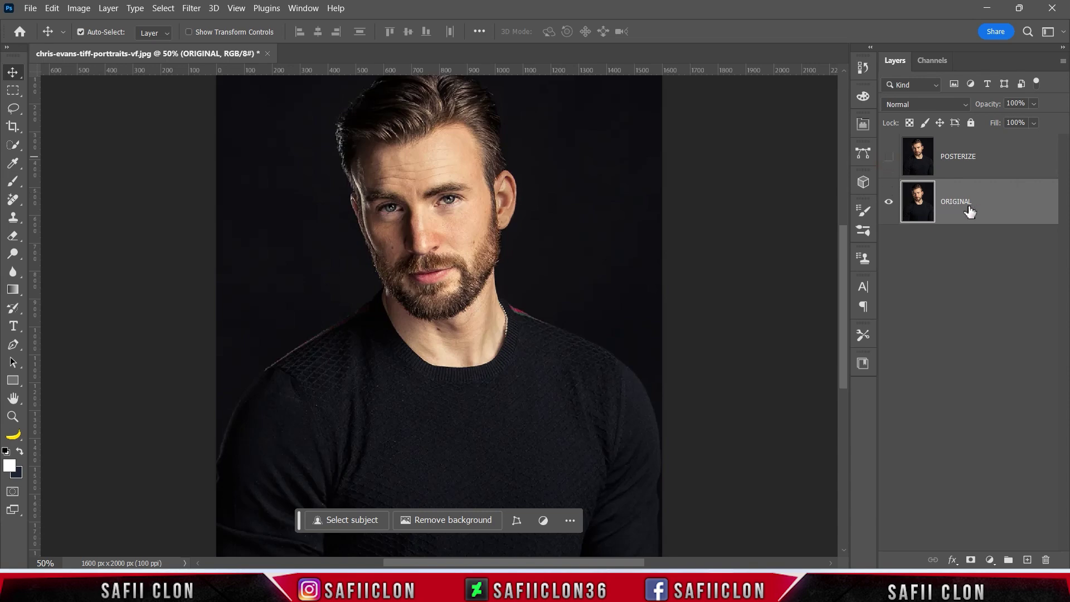
pyautogui.click(991, 559)
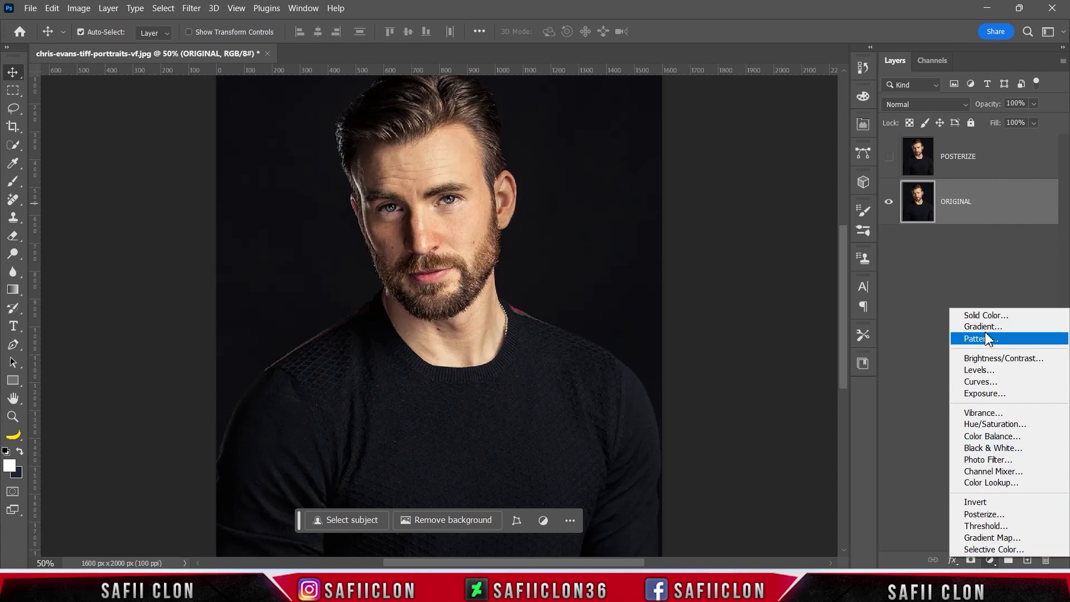
pyautogui.click(990, 315)
# Step: Set the colour fill layer to white
pyautogui.moveTo(675, 91); pyautogui.dragTo(625, 43)
pyautogui.click(931, 49)
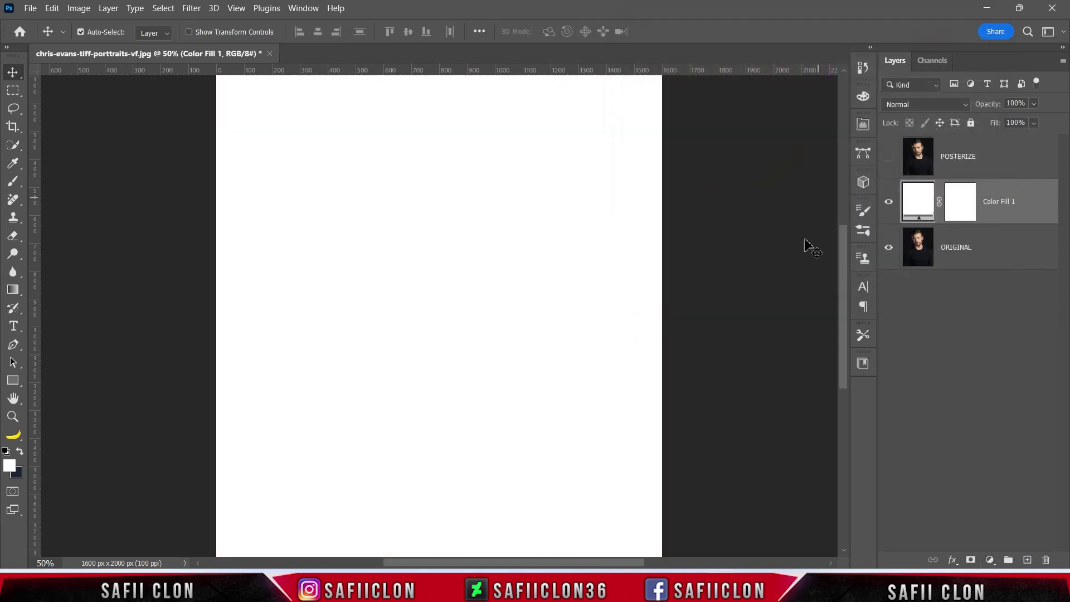
pyautogui.hotkey('ctrl', '-')
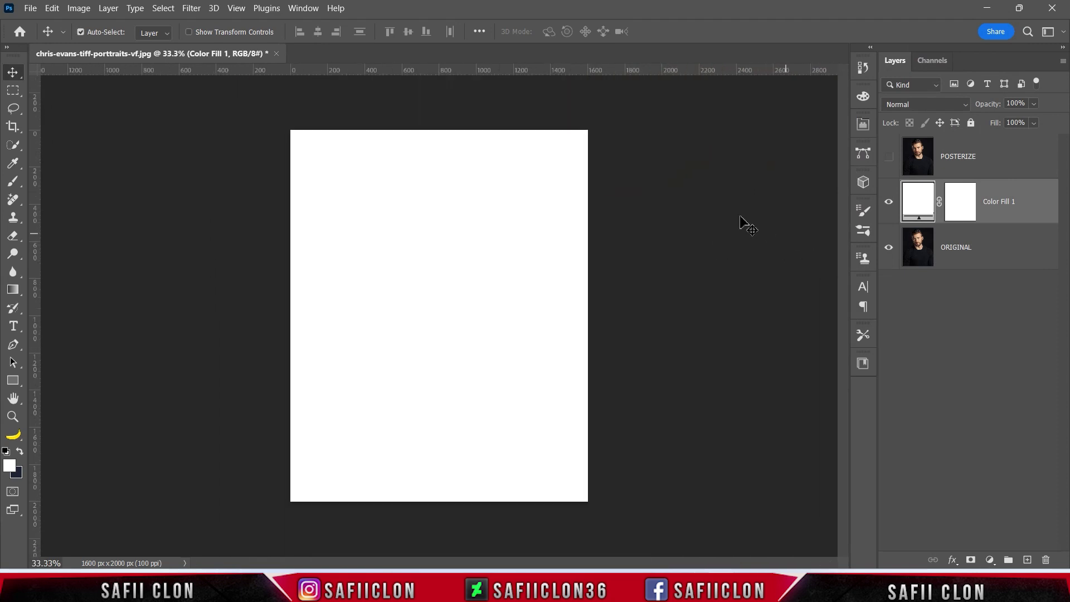
# Step: Put the white fill layer into a new group named BACKGROUND and collapse it
pyautogui.rightClick(1001, 201)
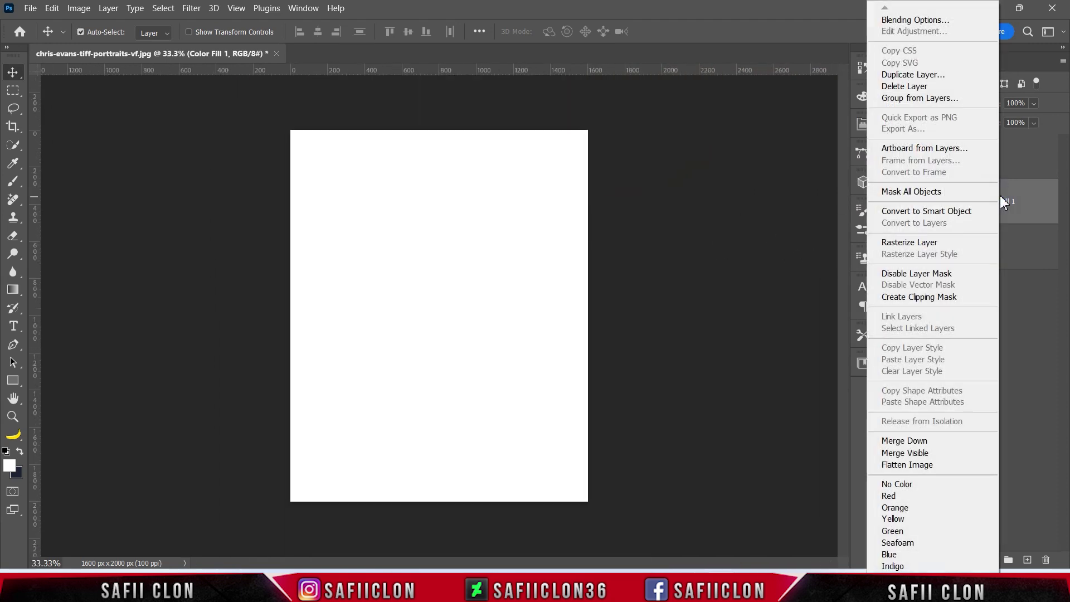
pyautogui.click(918, 99)
pyautogui.write('BACKGROUND')
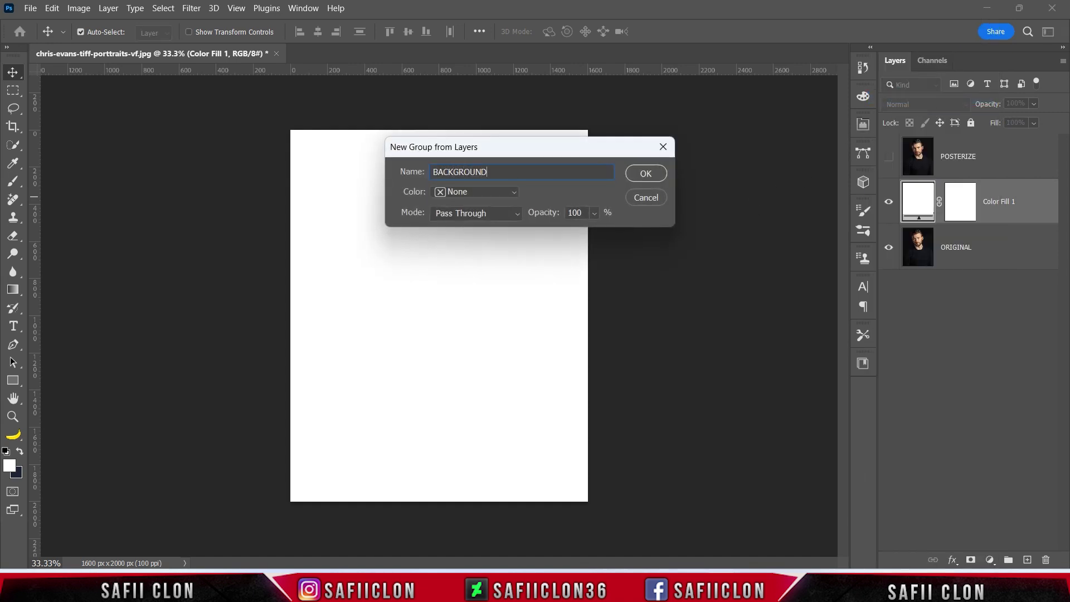
pyautogui.click(645, 173)
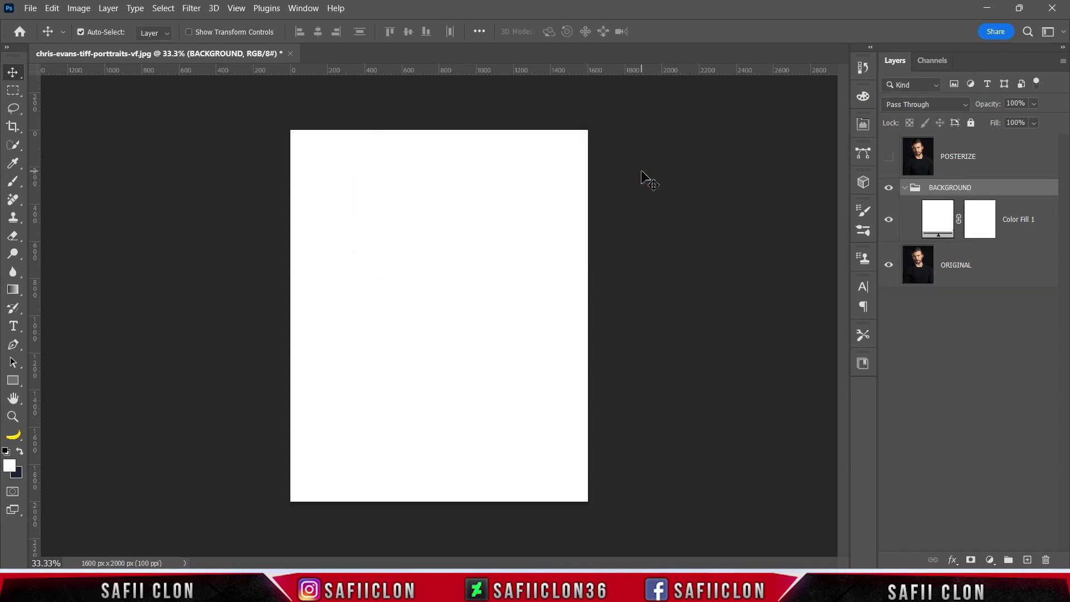
pyautogui.click(904, 188)
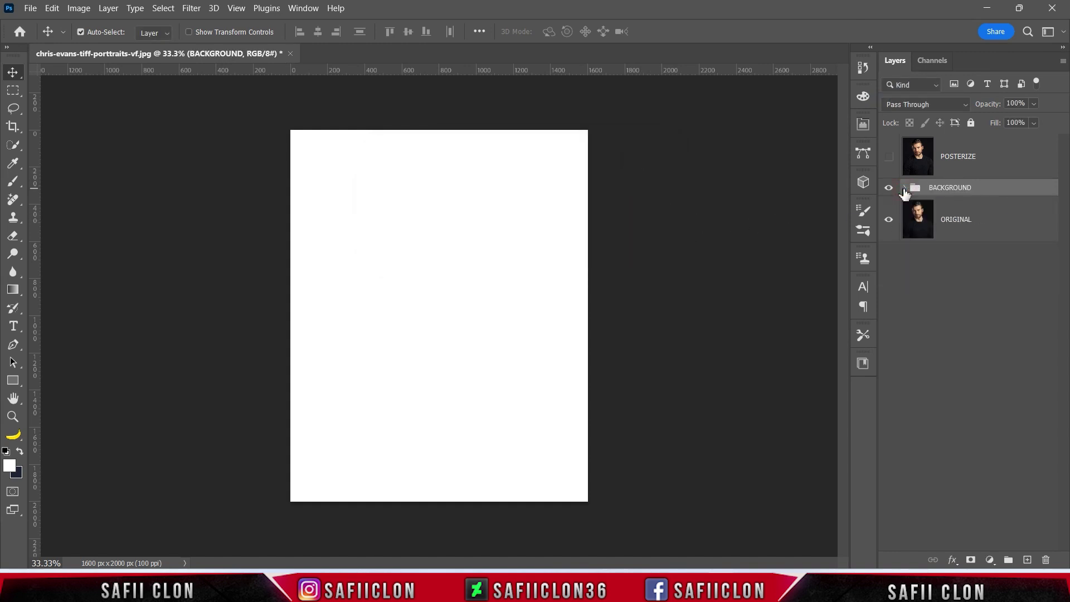
pyautogui.click(890, 188)
pyautogui.click(890, 189)
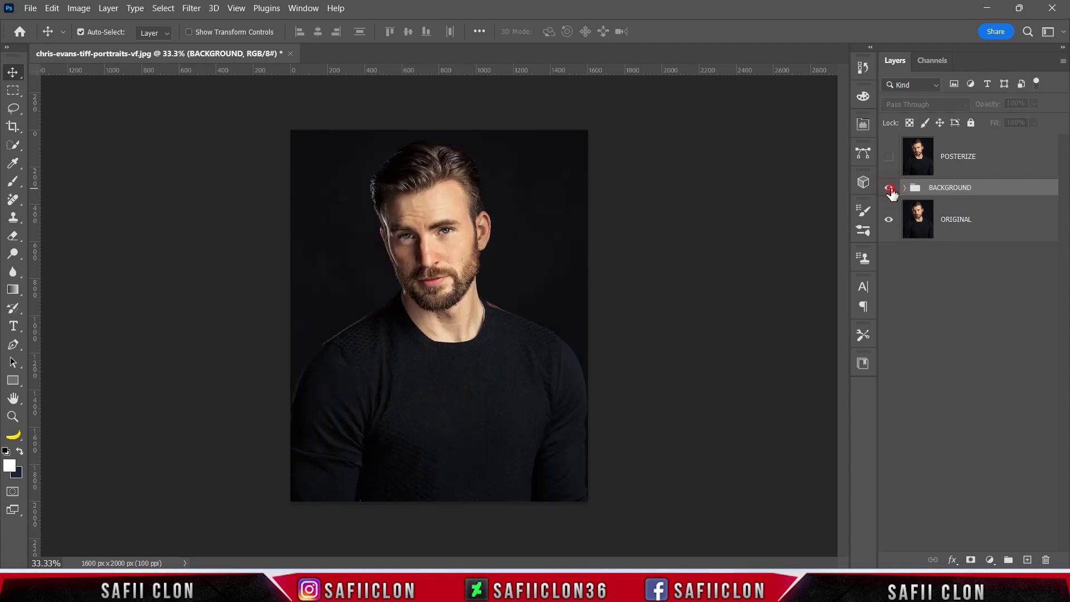
# Step: Select the POSTERIZE layer and make it visible again
pyautogui.click(970, 161)
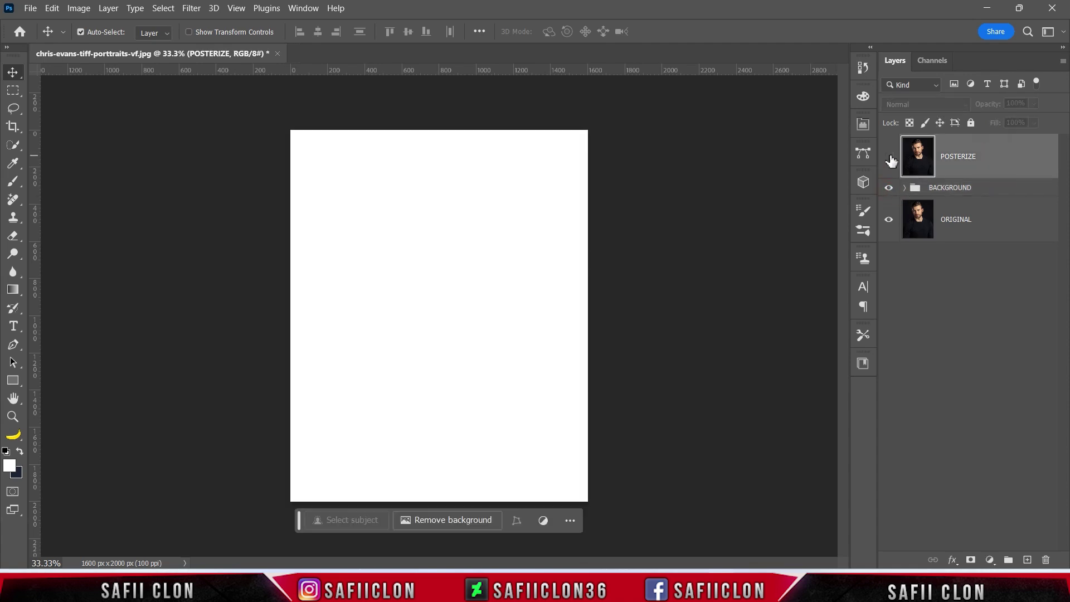
pyautogui.click(889, 158)
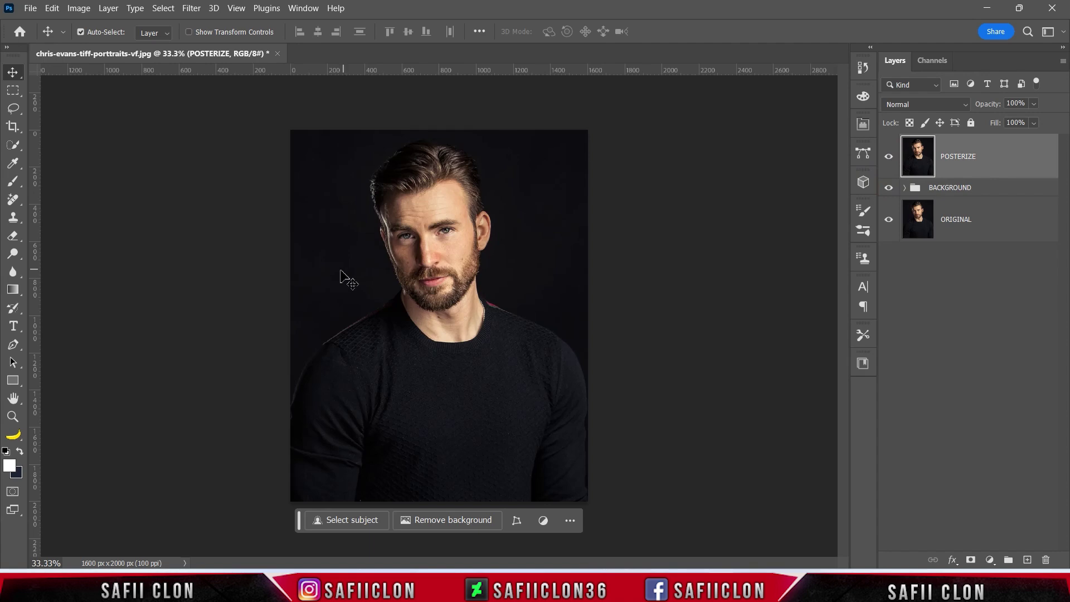
pyautogui.click(13, 344)
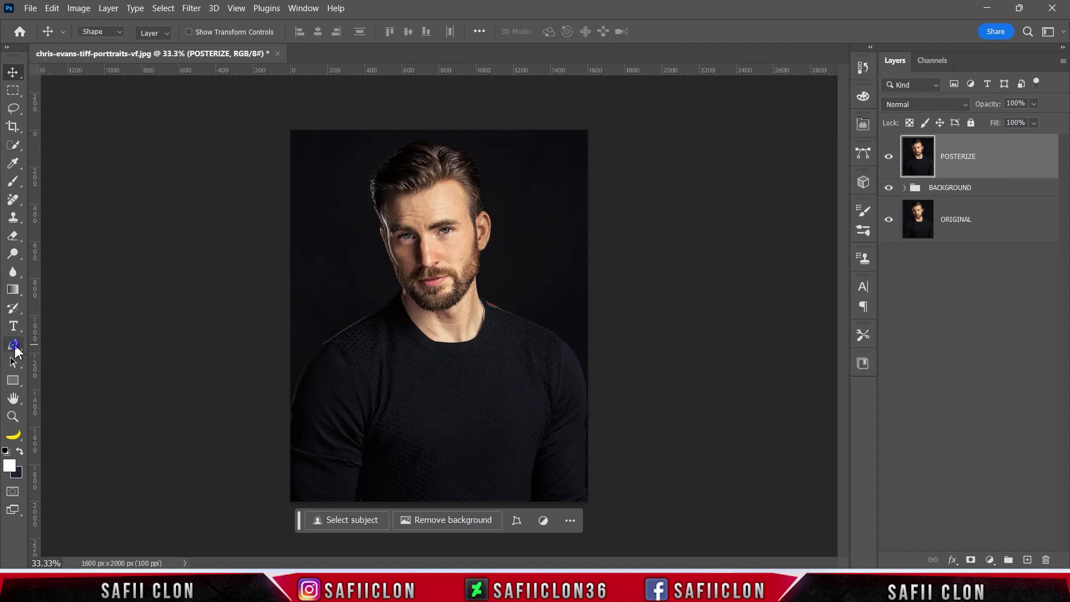
# Step: Set the standard Pen Tool to Shape mode, white fill, New Layer path operation
pyautogui.rightClick(14, 344)
pyautogui.click(101, 344)
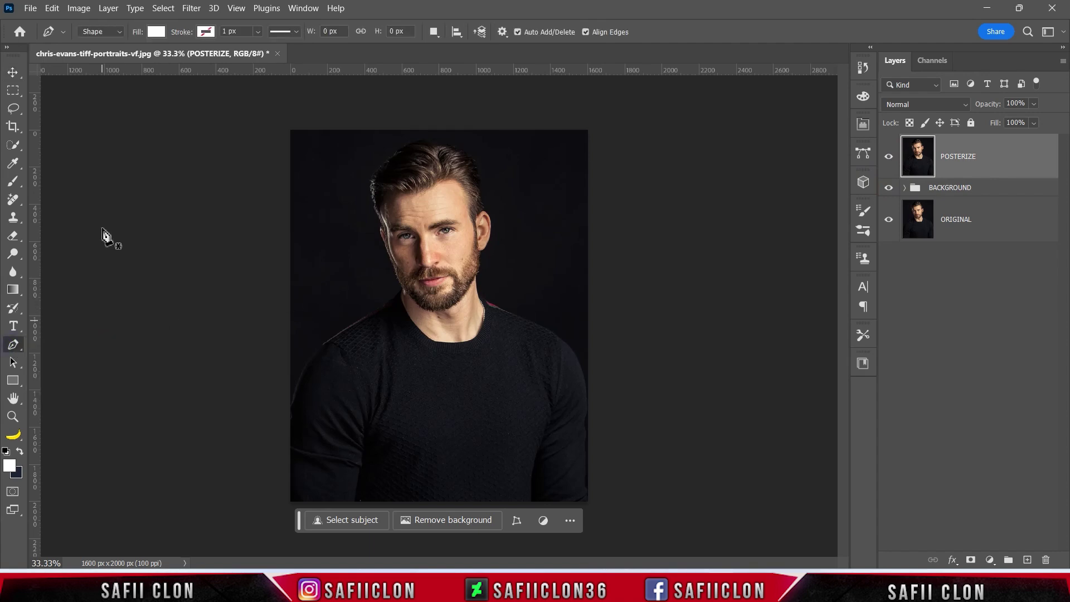
pyautogui.click(115, 31)
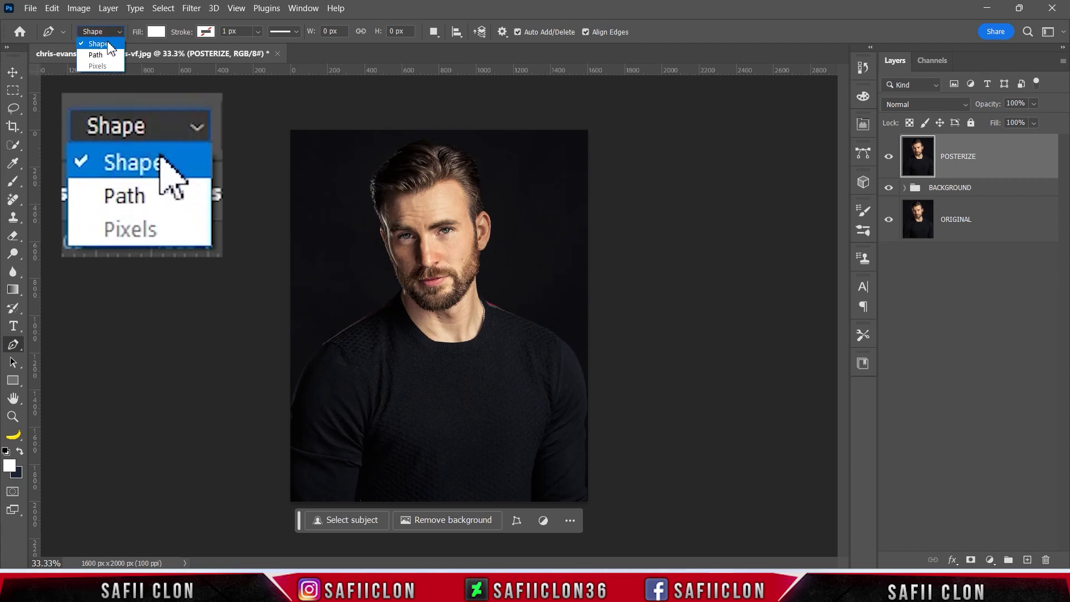
pyautogui.click(106, 41)
pyautogui.click(159, 31)
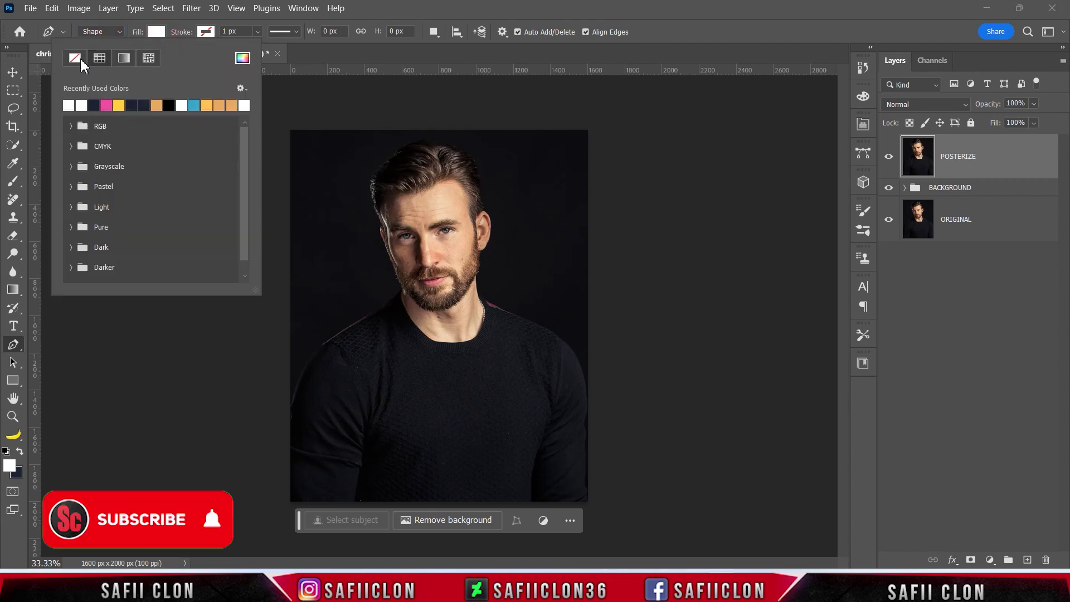
pyautogui.click(201, 32)
pyautogui.click(206, 33)
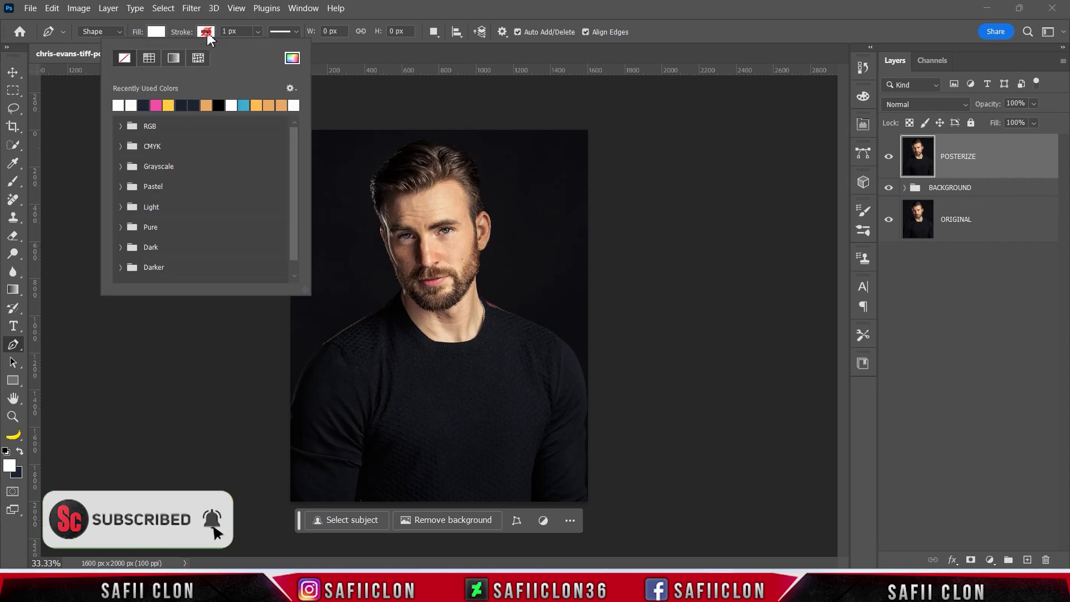
pyautogui.click(214, 31)
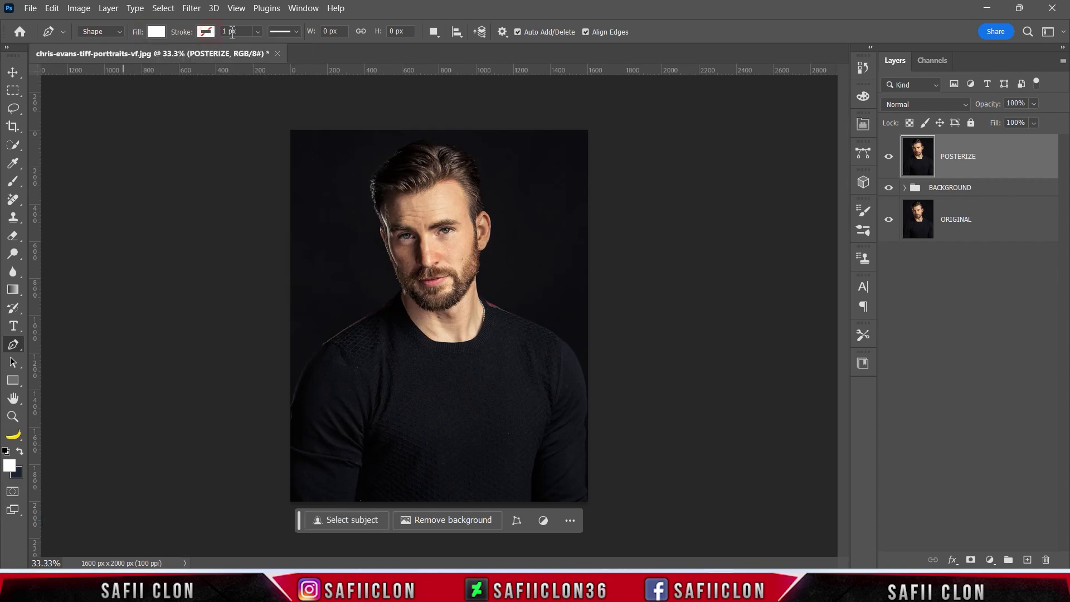
pyautogui.click(434, 32)
pyautogui.click(452, 47)
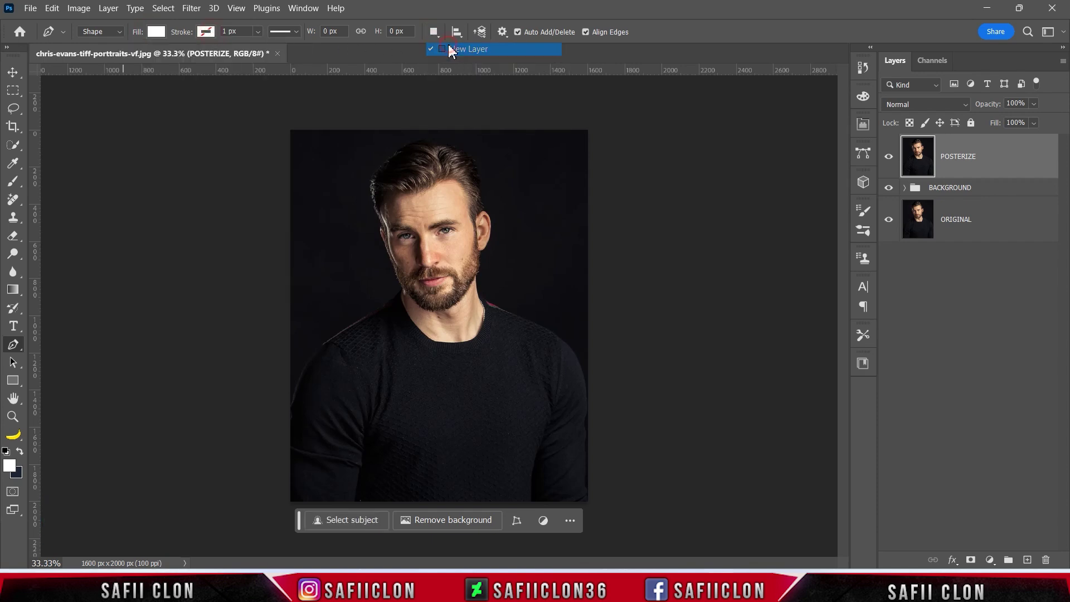
# Step: Zoom in on the sweater, move the task bar aside, and select the BACKGROUND group
pyautogui.hotkey('ctrl', '+')
pyautogui.hotkey('ctrl', '+')
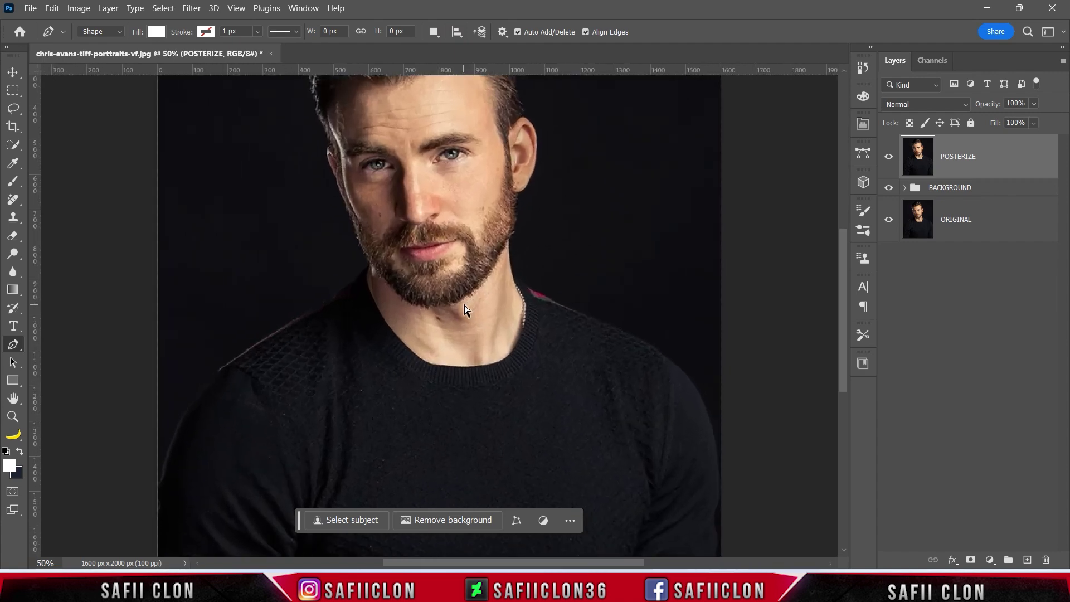
pyautogui.scroll(-5, 602, 411)
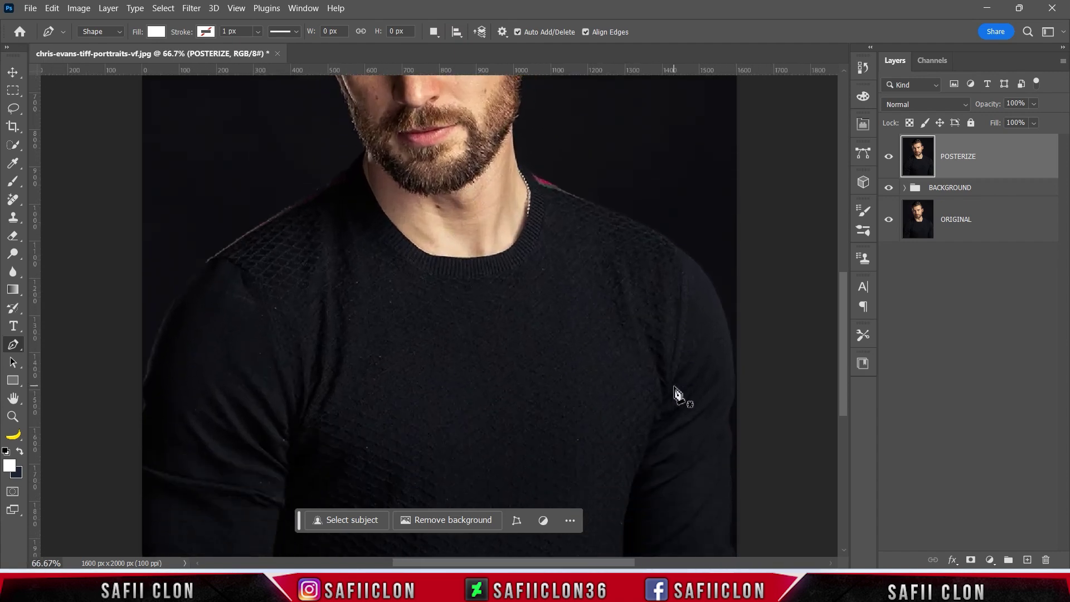
pyautogui.moveTo(299, 521)
pyautogui.mouseDown()
pyautogui.moveTo(632, 20)
pyautogui.moveTo(648, 26)
pyautogui.mouseUp()
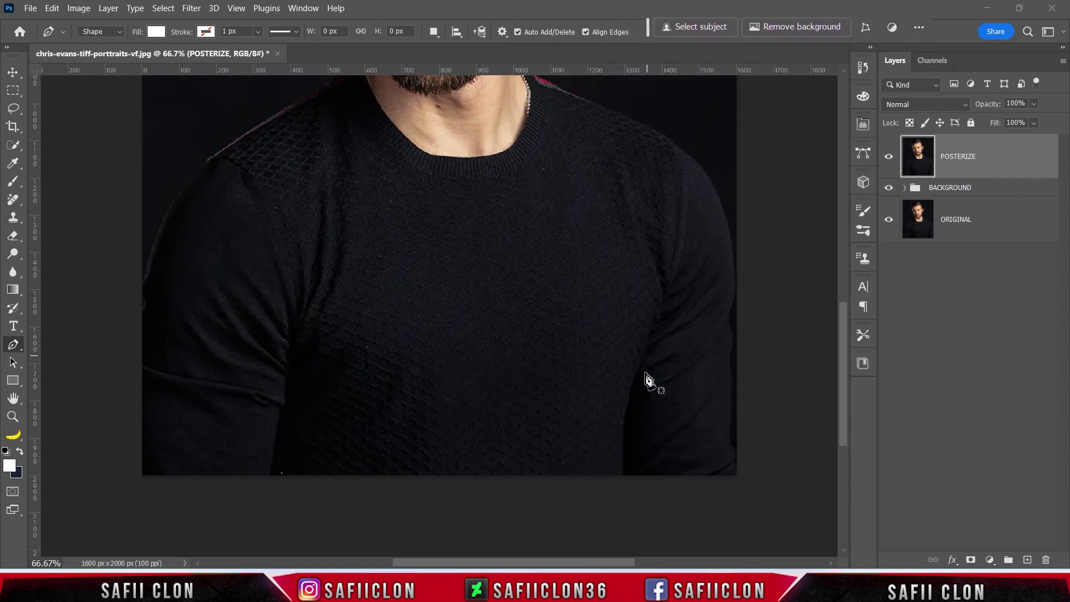
pyautogui.hotkey('ctrl', '+')
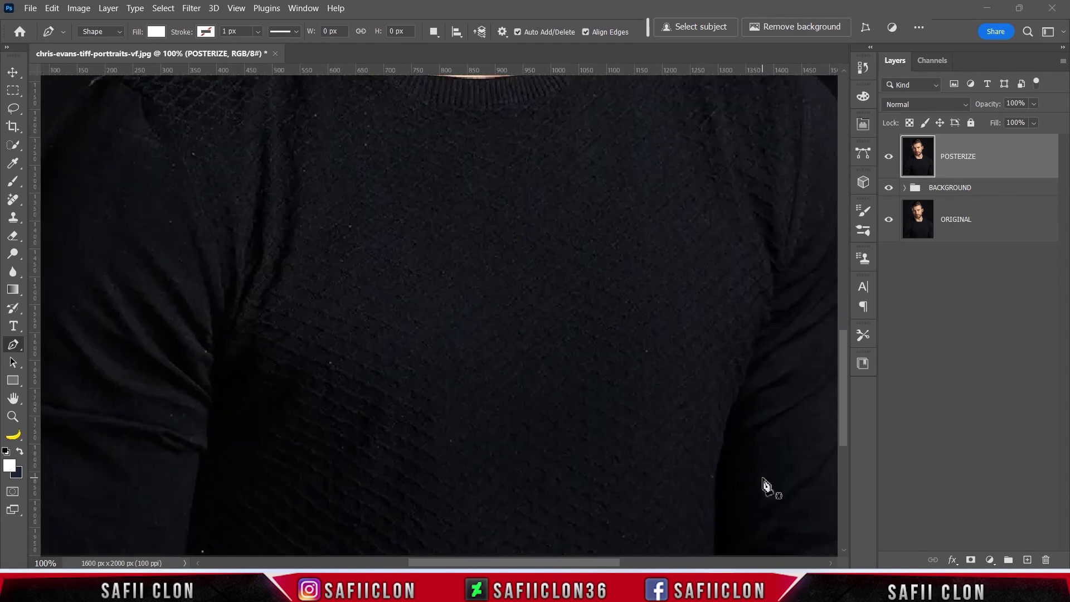
pyautogui.moveTo(609, 563); pyautogui.dragTo(672, 563)
pyautogui.scroll(-2, 670, 432)
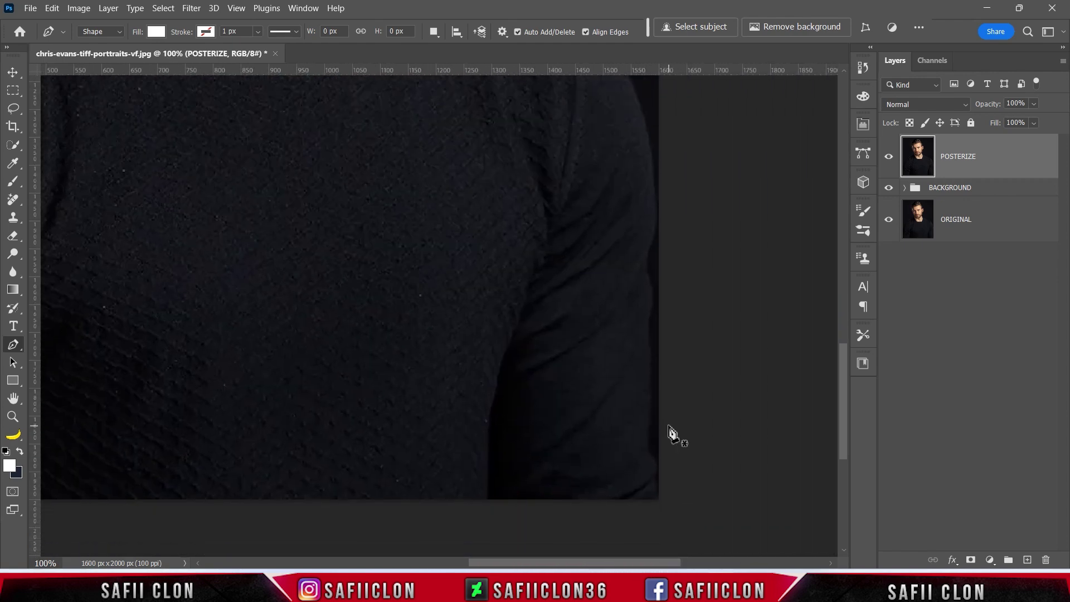
pyautogui.scroll(-1, 671, 432)
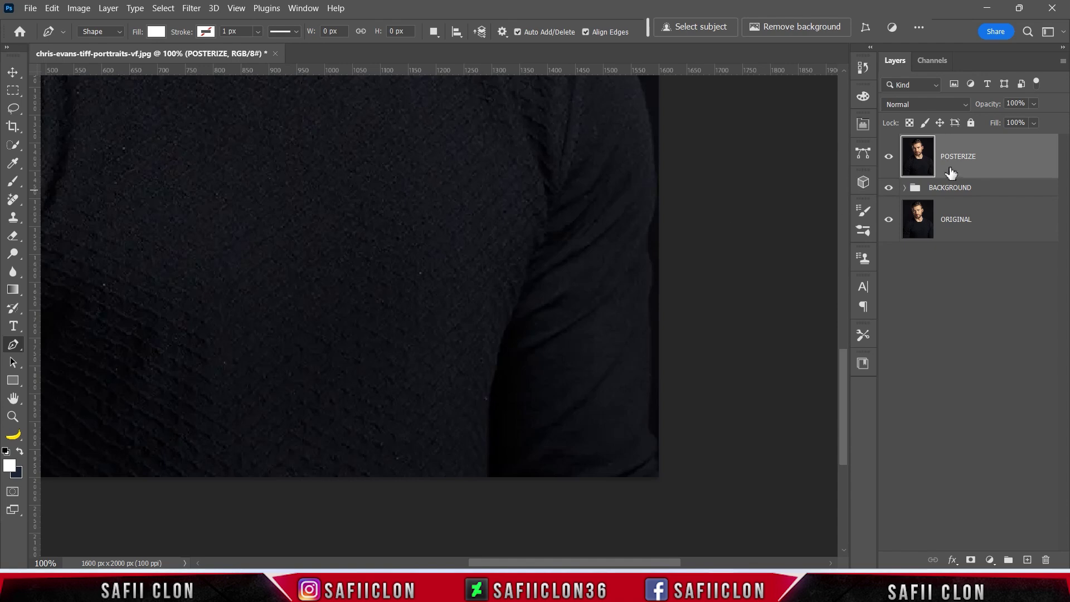
pyautogui.click(890, 157)
pyautogui.click(889, 158)
pyautogui.click(983, 190)
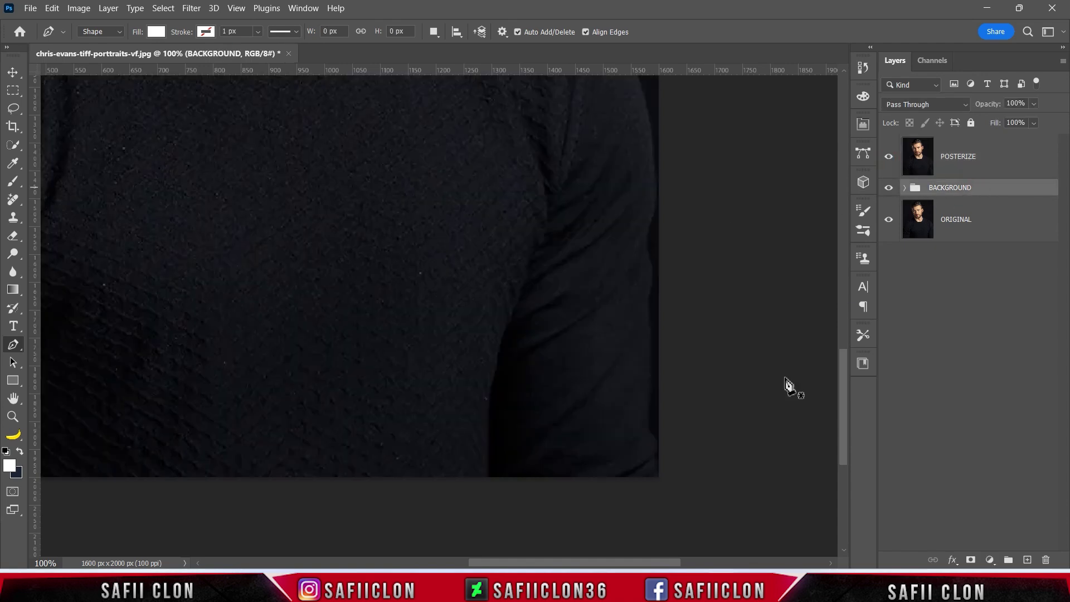
# Step: Trace the arm's outer edge upward with curved pen anchors
pyautogui.moveTo(662, 477); pyautogui.dragTo(649, 431)
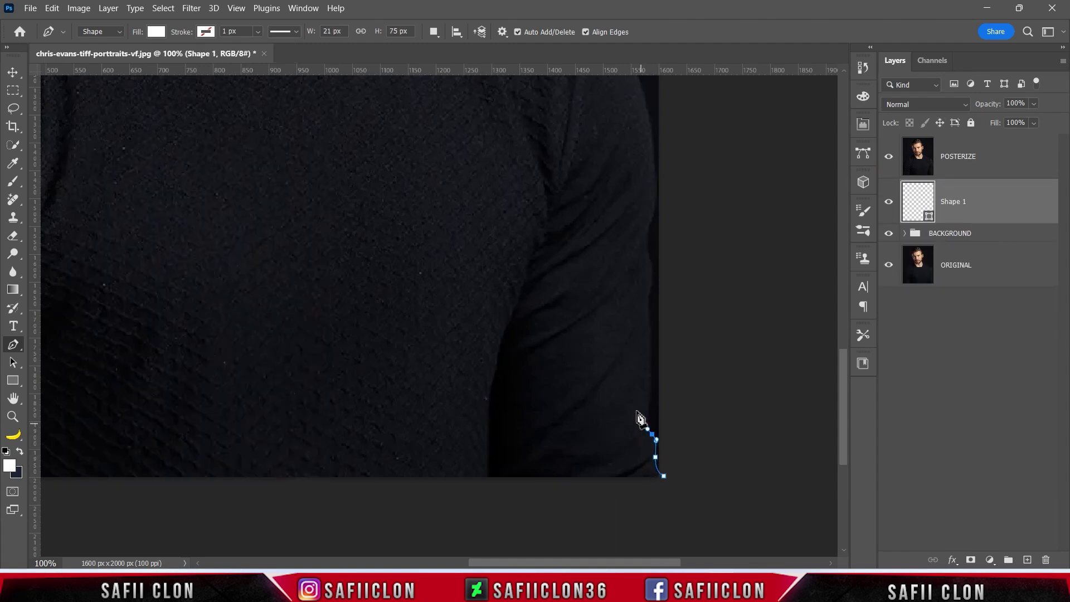
pyautogui.moveTo(651, 363); pyautogui.dragTo(650, 334)
pyautogui.moveTo(650, 298); pyautogui.dragTo(655, 278)
pyautogui.click(646, 246)
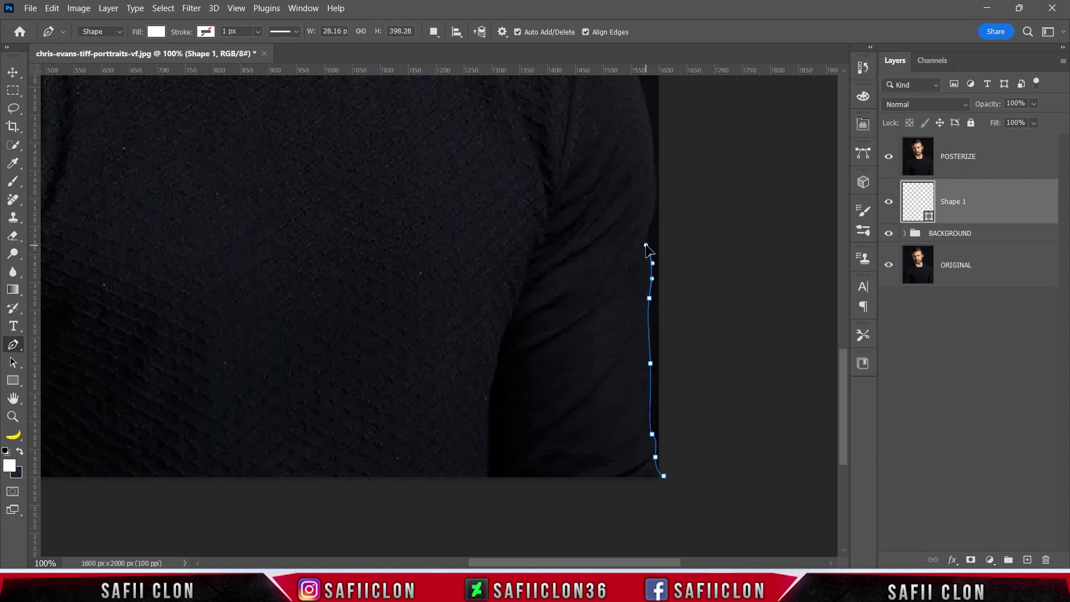
pyautogui.click(657, 210)
pyautogui.scroll(1, 683, 250)
pyautogui.scroll(4, 663, 268)
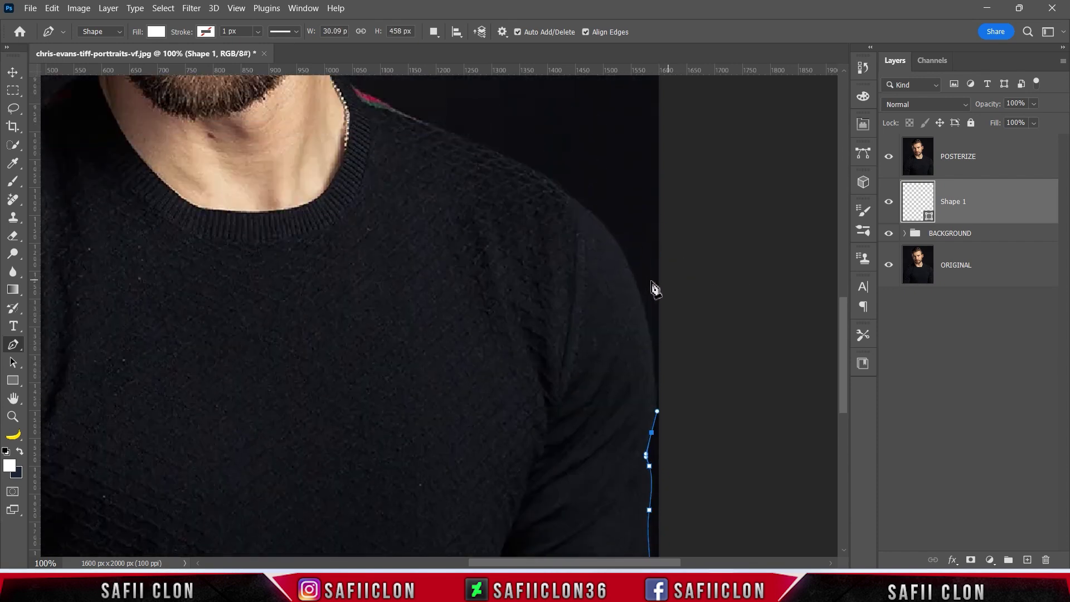
# Step: Continue the outline over the shoulder toward the neck
pyautogui.moveTo(602, 224); pyautogui.dragTo(539, 150)
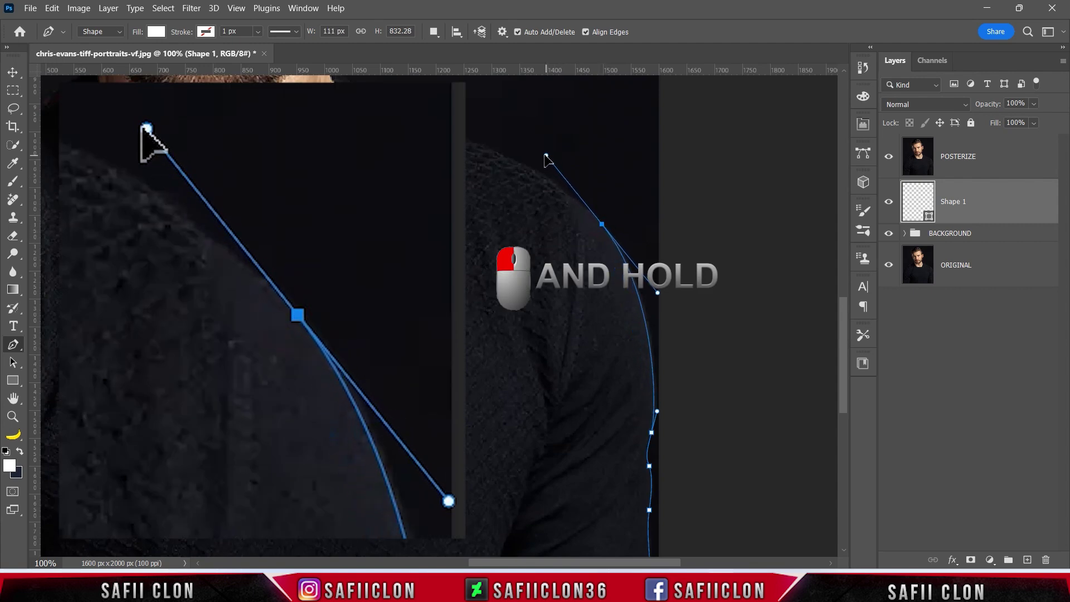
pyautogui.keyDown('alt'); pyautogui.click(602, 224); pyautogui.keyUp('alt')
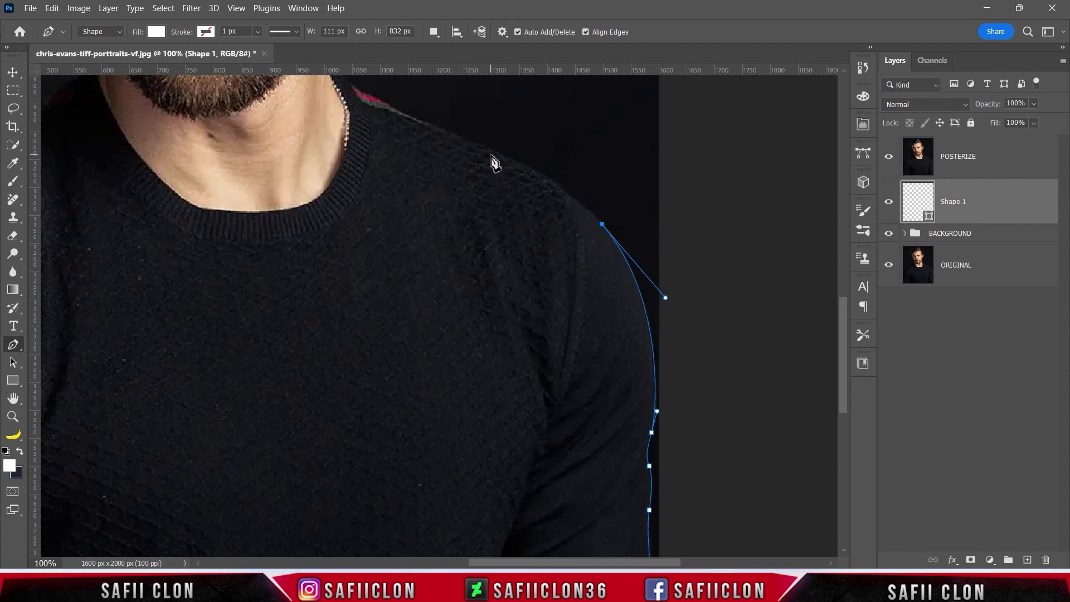
pyautogui.moveTo(488, 150); pyautogui.dragTo(411, 112)
pyautogui.scroll(3, 390, 223)
pyautogui.click(353, 265)
pyautogui.moveTo(322, 188); pyautogui.dragTo(323, 139)
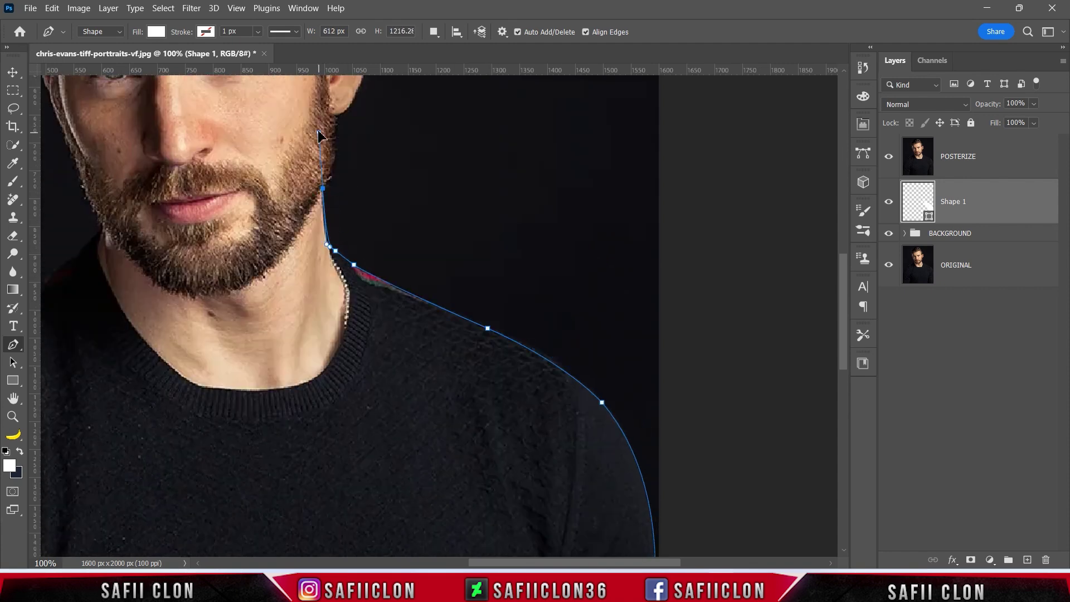
pyautogui.scroll(1, 365, 194)
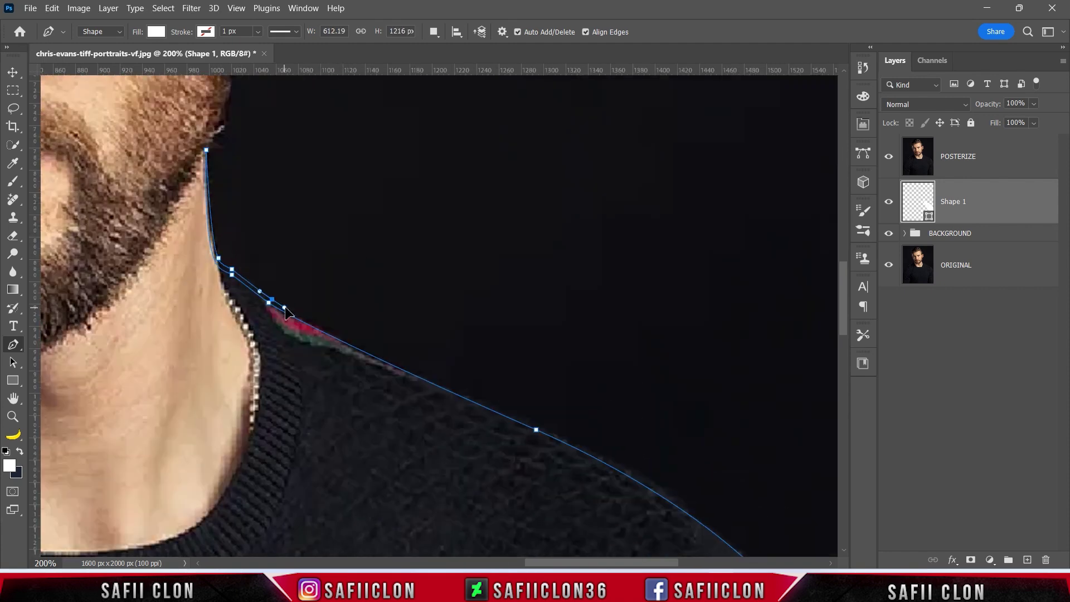
# Step: Close the outline at the neck and bottom corner, then hide POSTERIZE to view Shape 1
pyautogui.click(630, 371)
pyautogui.scroll(-5, 636, 368)
pyautogui.hscroll(5, 646, 357)
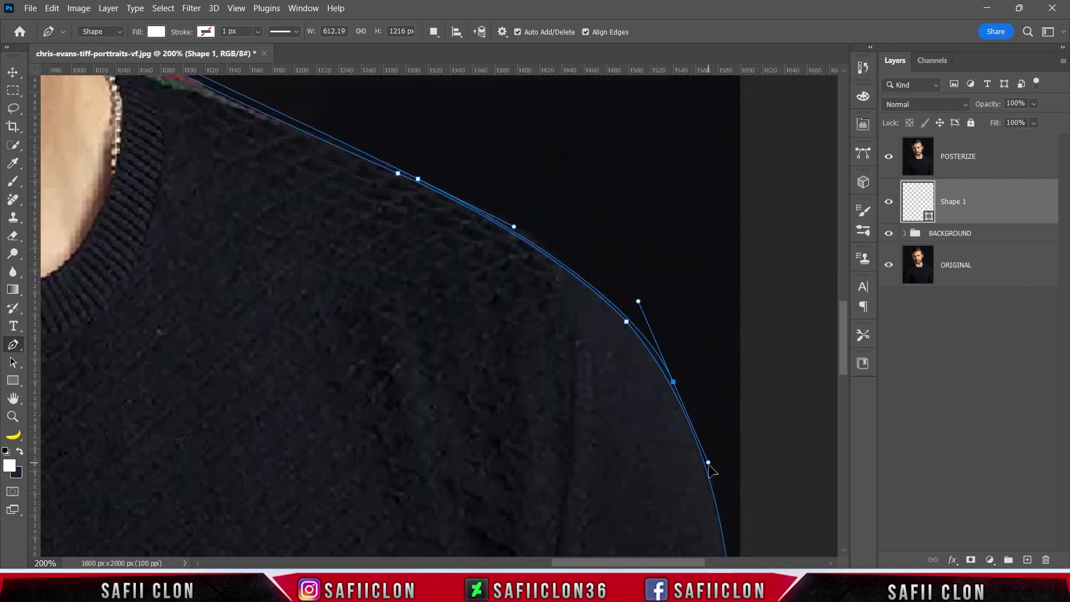
pyautogui.scroll(-5, 651, 351)
pyautogui.scroll(-1, 576, 325)
pyautogui.moveTo(485, 497); pyautogui.dragTo(526, 399)
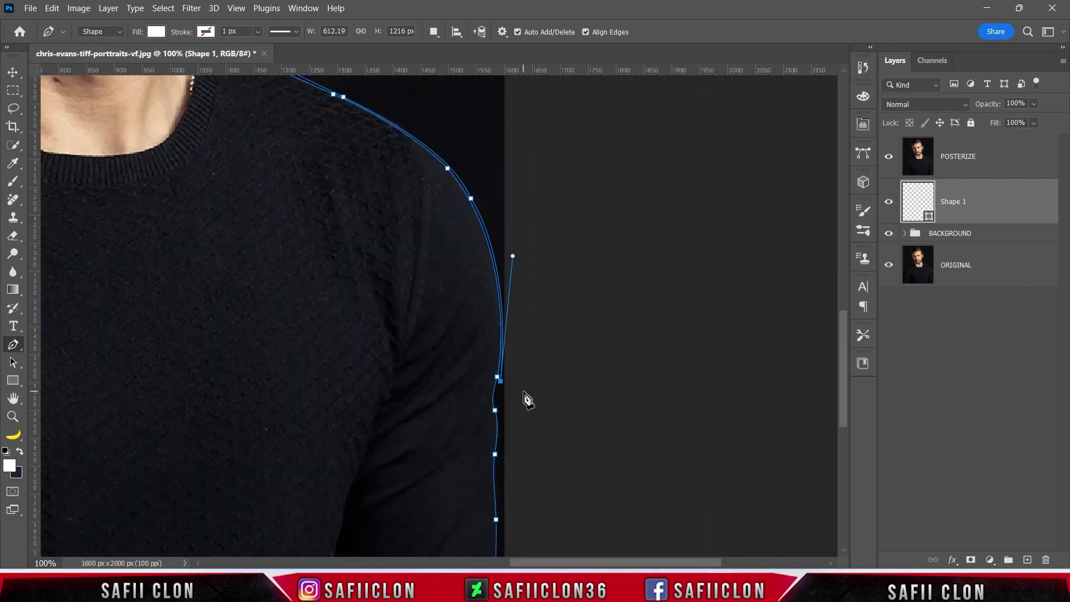
pyautogui.scroll(1, 526, 399)
pyautogui.scroll(-2, 566, 431)
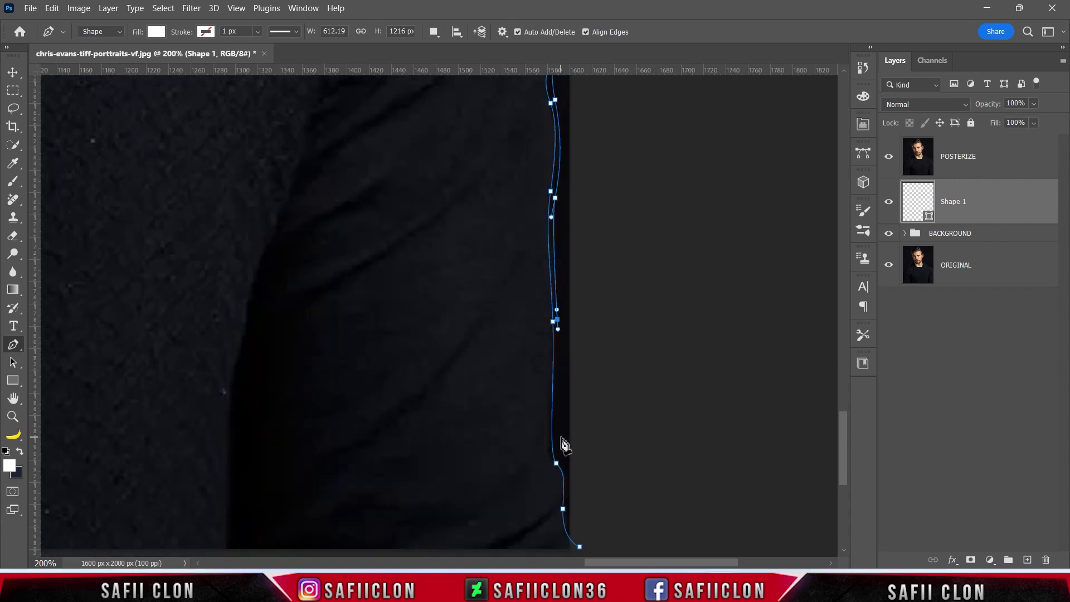
pyautogui.scroll(-1, 568, 446)
pyautogui.moveTo(580, 513); pyautogui.dragTo(571, 488)
pyautogui.click(581, 513)
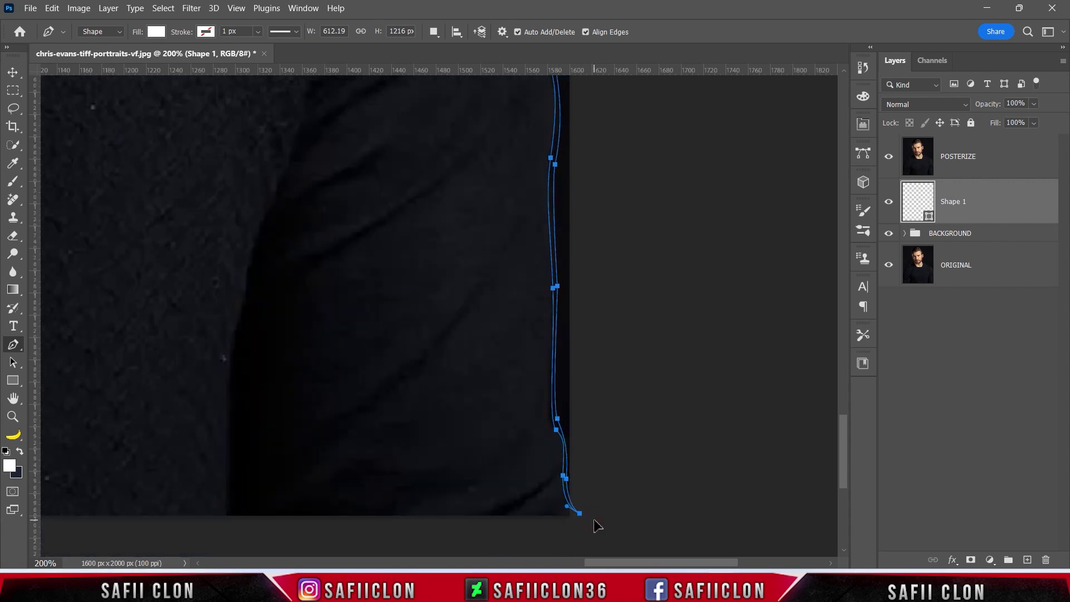
pyautogui.scroll(1, 616, 419)
pyautogui.hotkey('ctrl', '-')
pyautogui.scroll(1, 588, 394)
pyautogui.scroll(2, 596, 379)
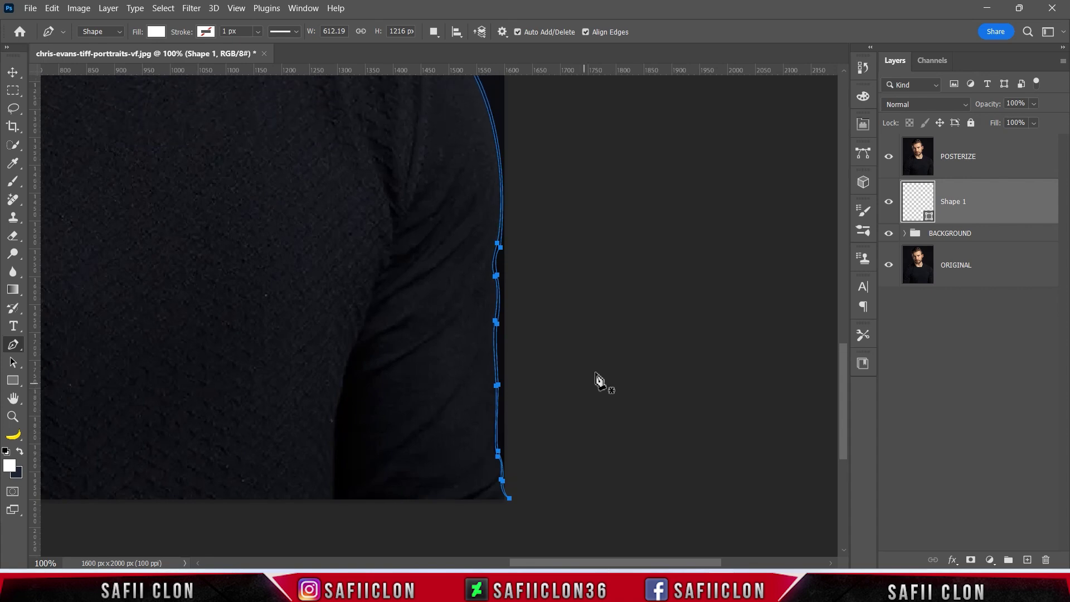
pyautogui.click(891, 160)
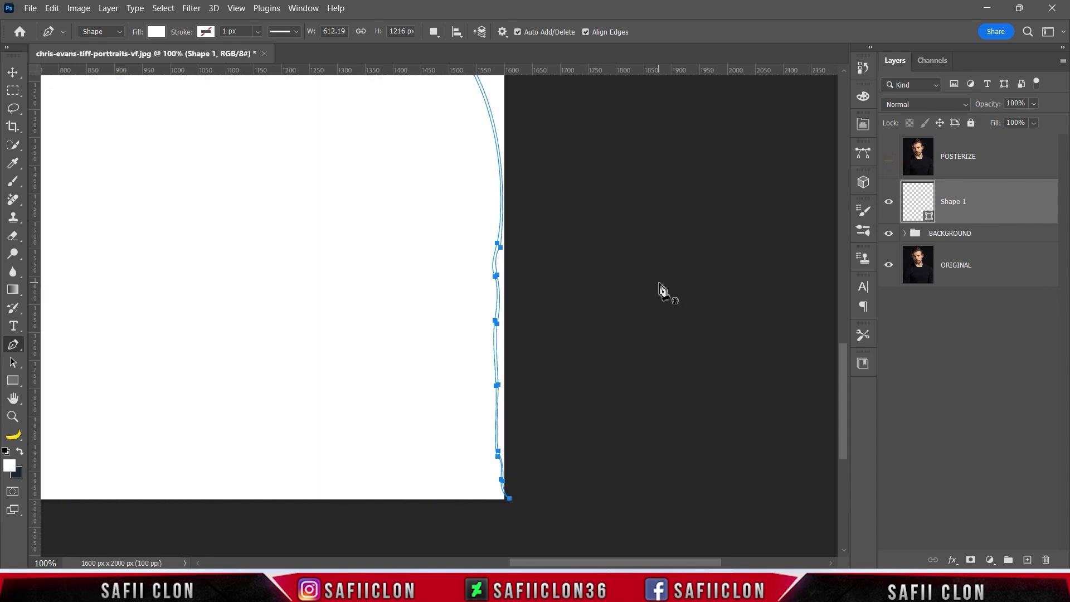
# Step: Show the Swatches panel and float it wider beside the Layers panel
pyautogui.click(303, 8)
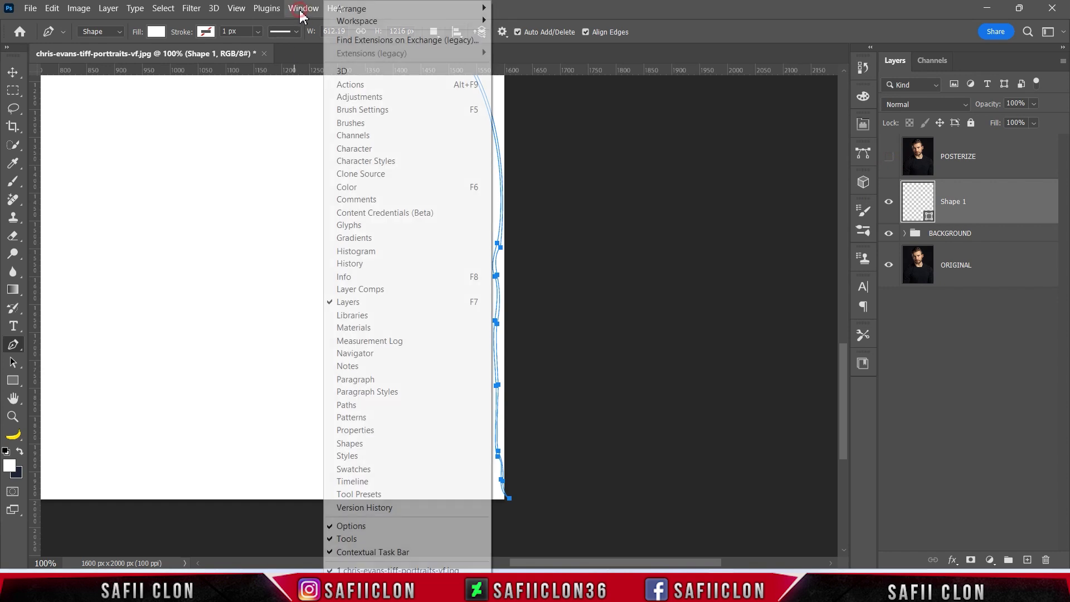
pyautogui.click(390, 469)
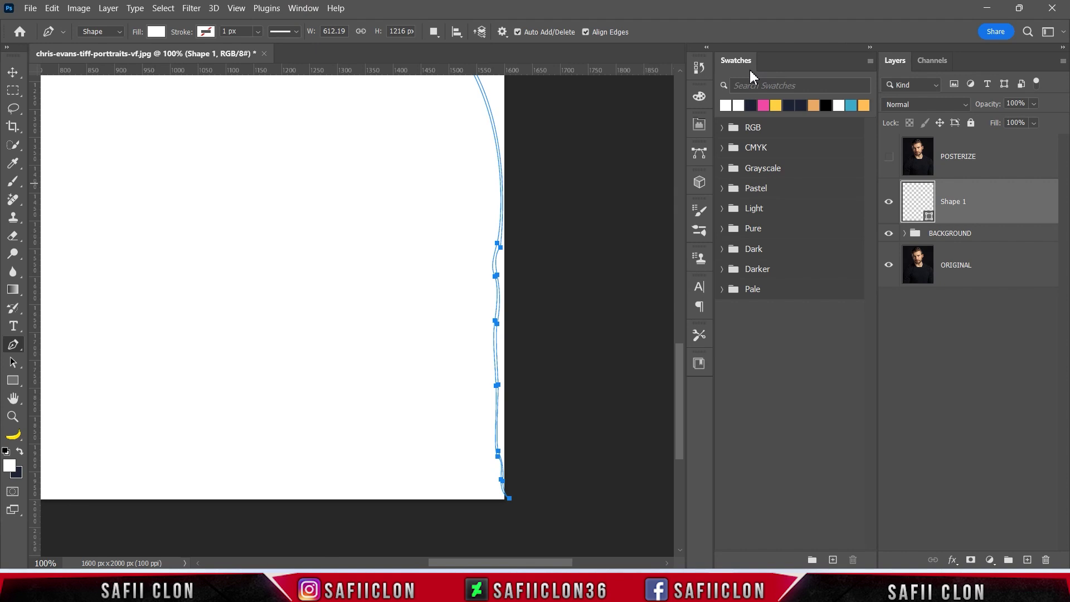
pyautogui.moveTo(741, 63)
pyautogui.mouseDown()
pyautogui.moveTo(640, 88)
pyautogui.moveTo(1057, 105)
pyautogui.mouseUp()
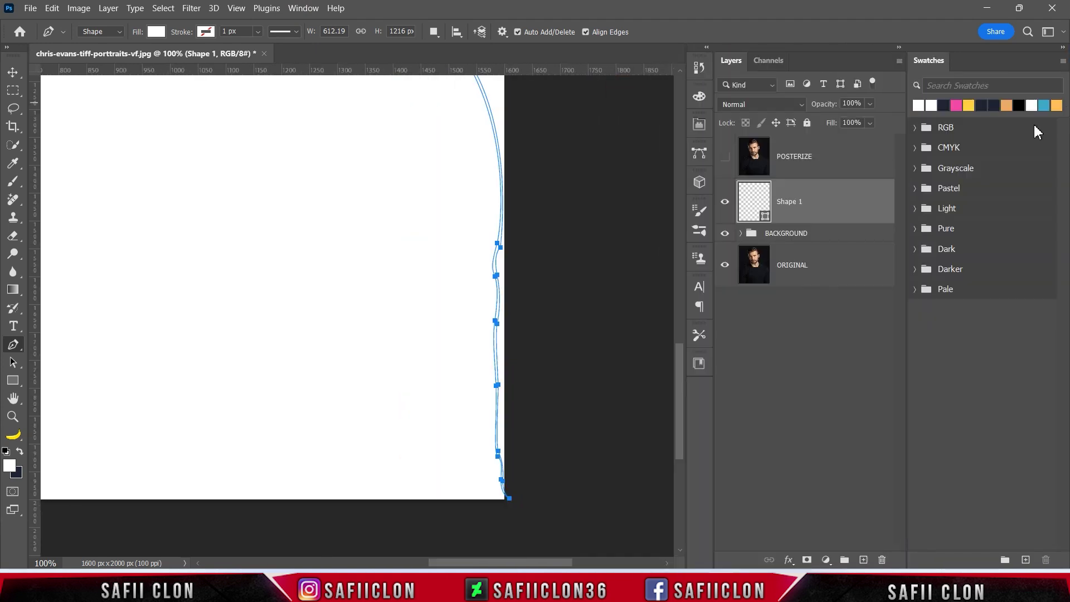
pyautogui.moveTo(906, 347); pyautogui.dragTo(893, 345)
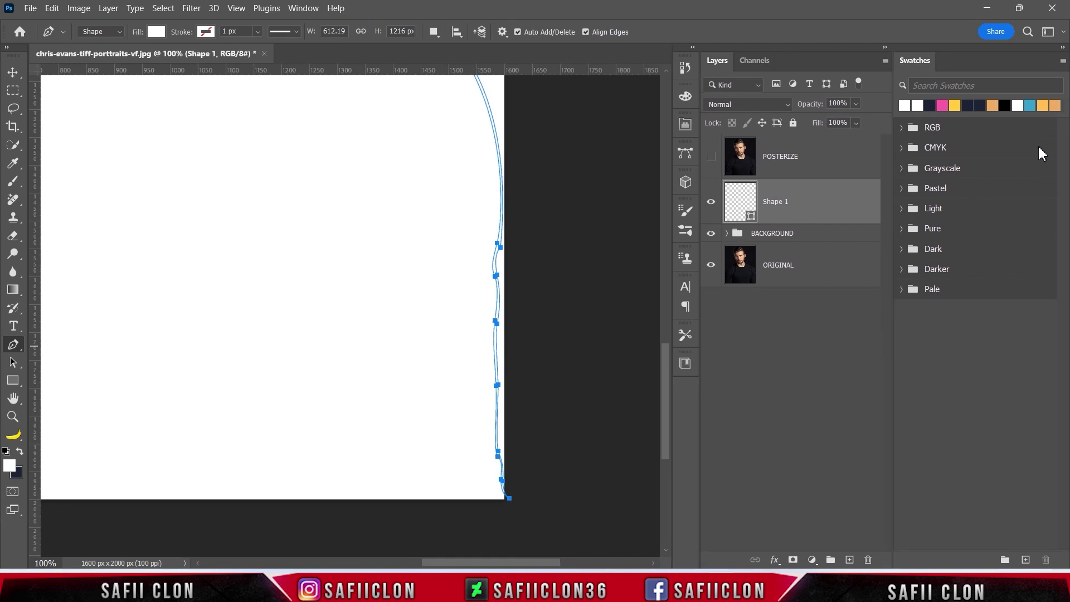
# Step: Import the Line.aco swatch file into the Swatches panel
pyautogui.click(1063, 61)
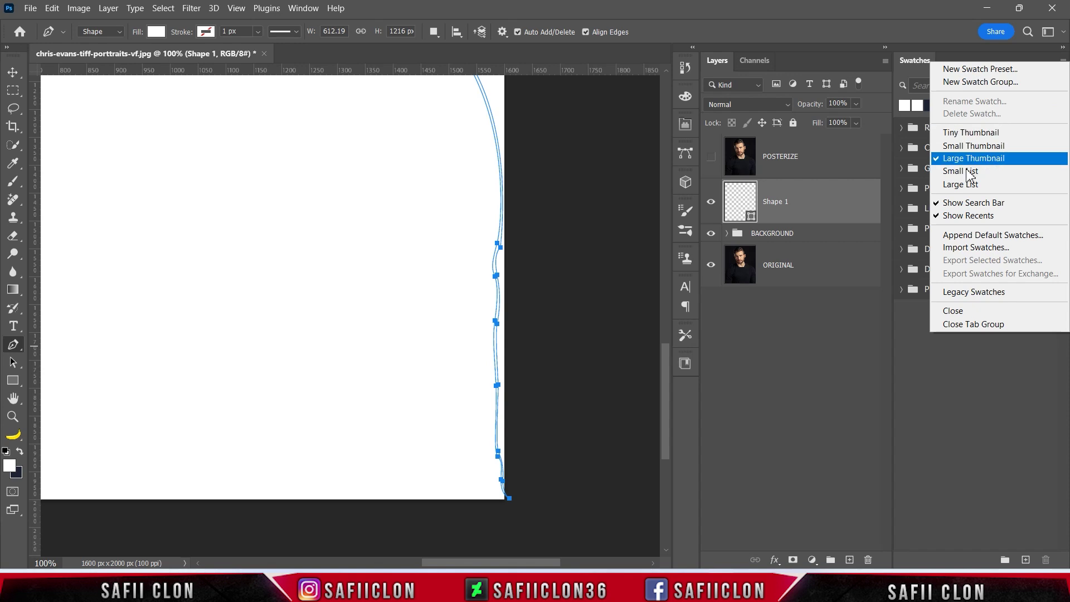
pyautogui.click(987, 248)
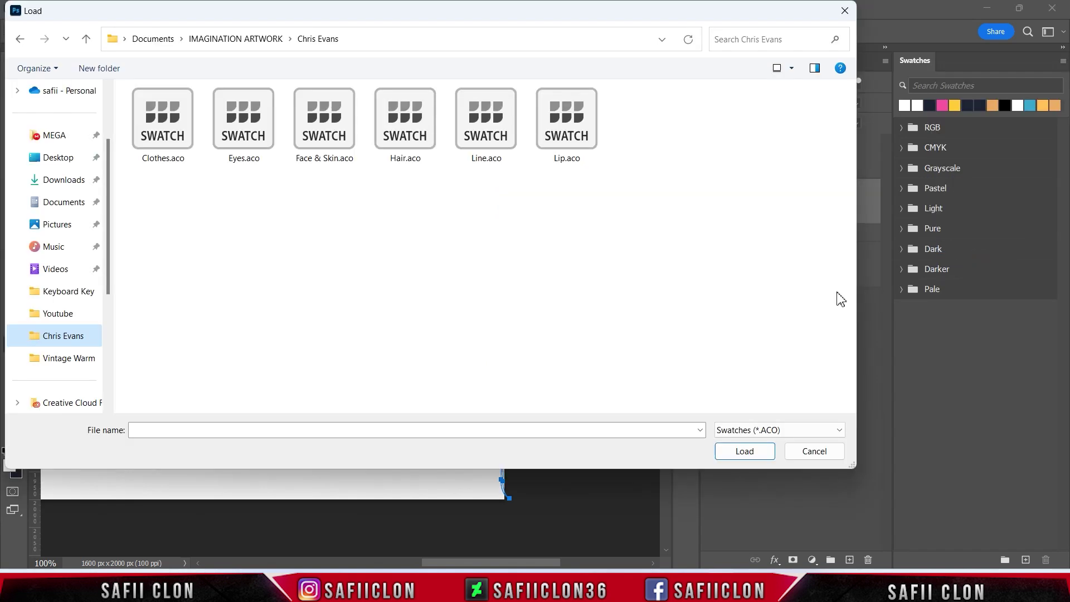
pyautogui.click(487, 130)
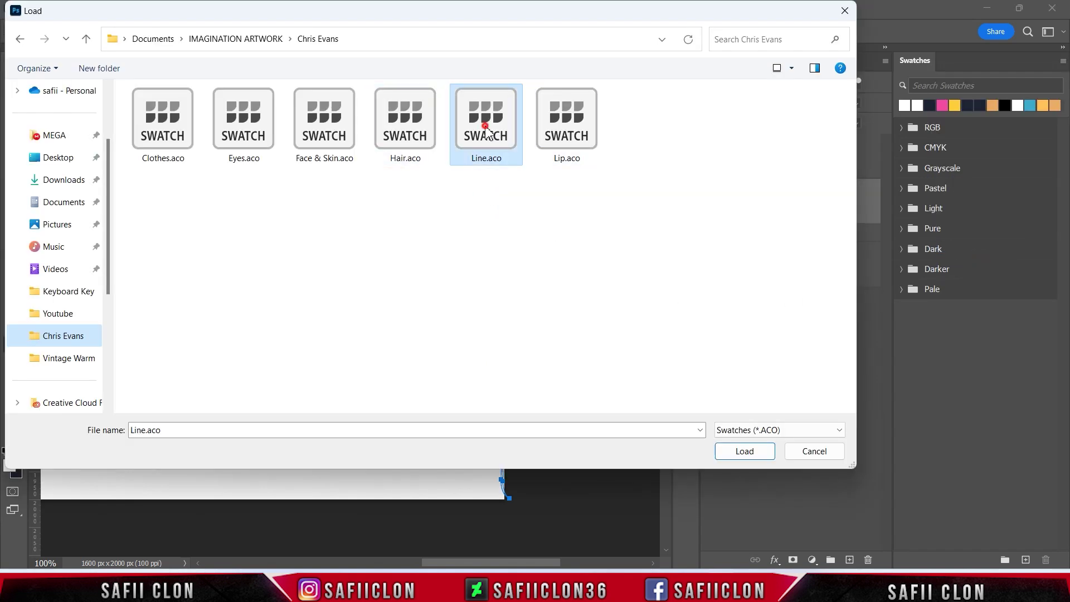
pyautogui.click(745, 452)
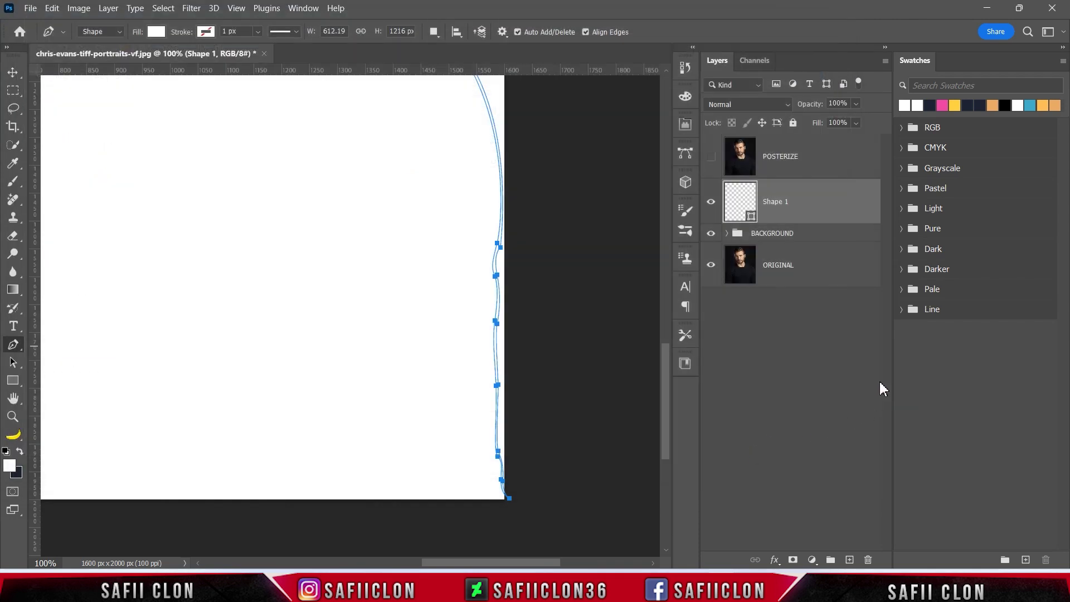
# Step: Change Shape 1's fill to dark grey 242424 sampled from the Line swatches
pyautogui.doubleClick(751, 218)
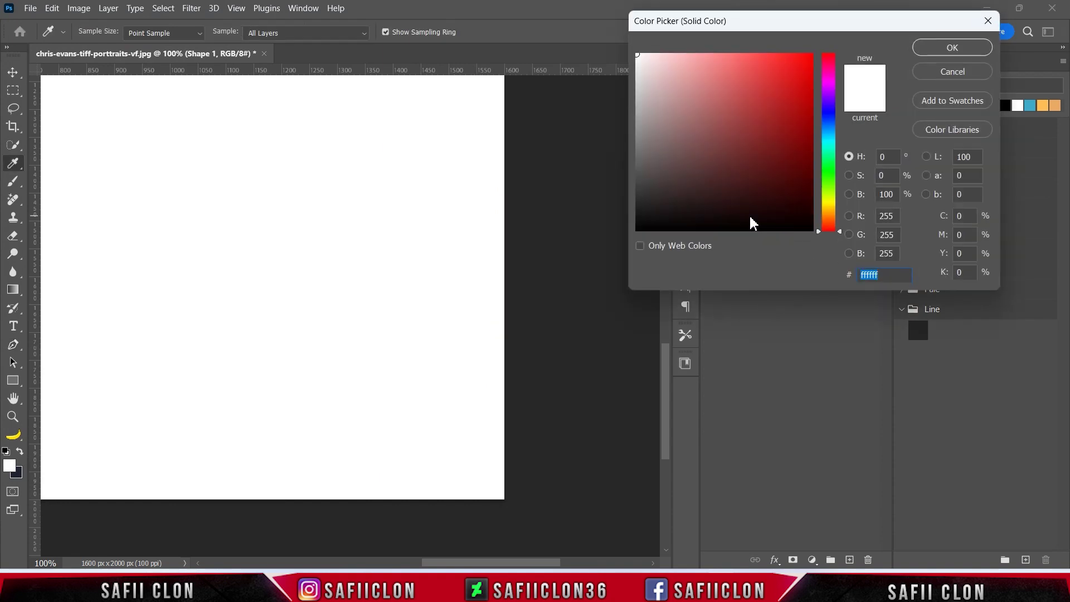
pyautogui.moveTo(818, 27); pyautogui.dragTo(852, 24)
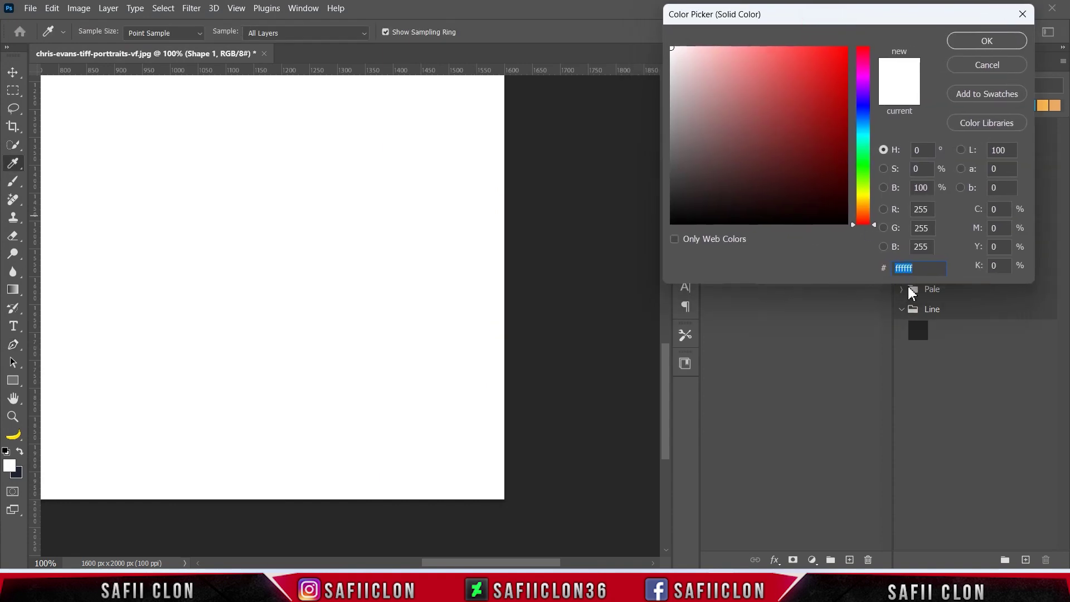
pyautogui.click(920, 330)
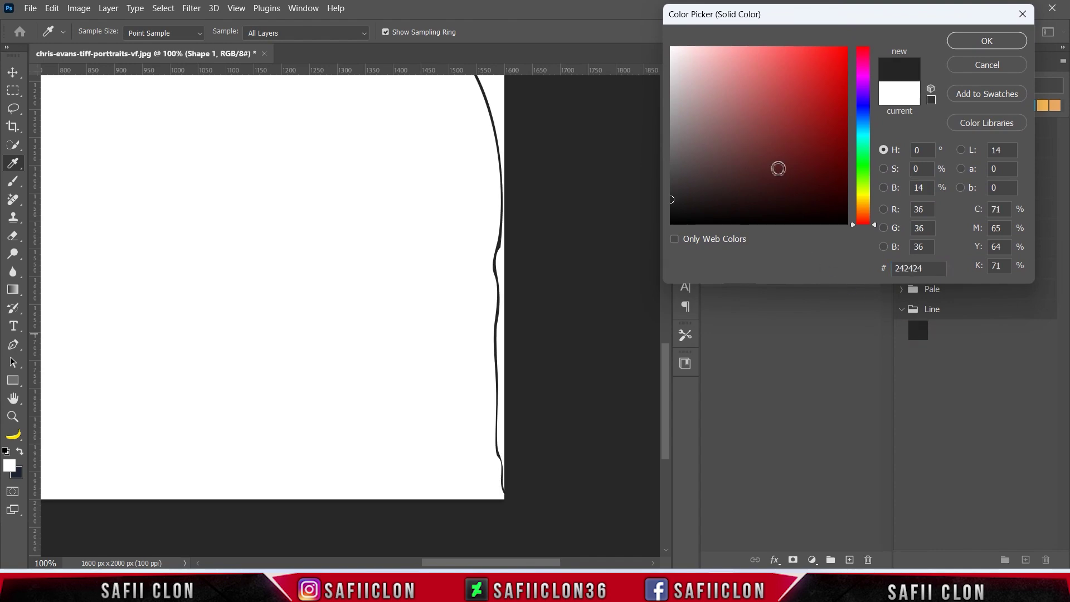
pyautogui.click(987, 40)
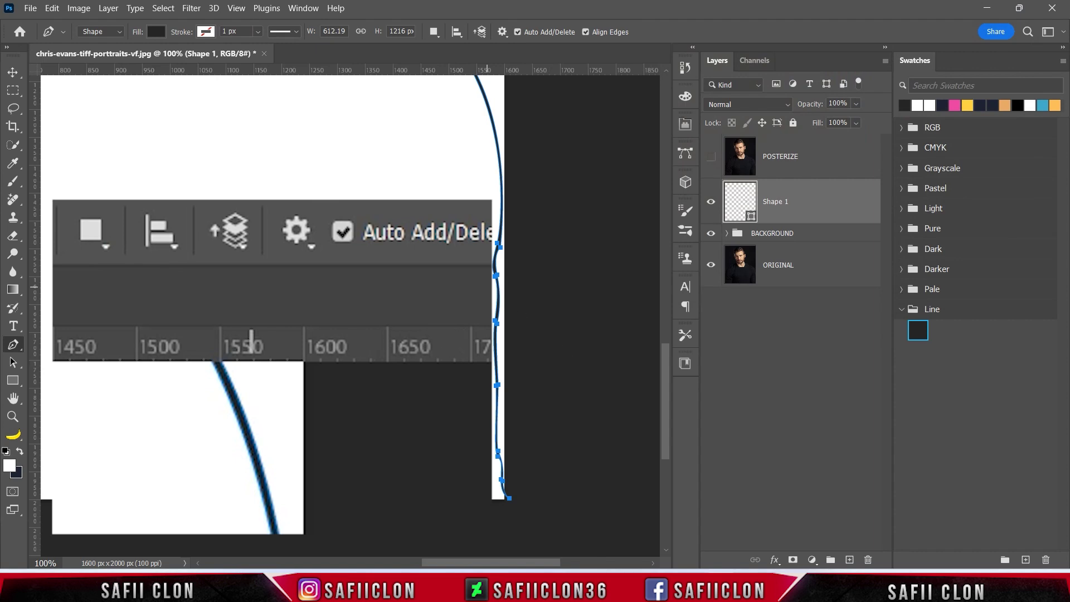
# Step: Set path operations to Combine Shapes and show POSTERIZE as a tracing guide
pyautogui.click(433, 32)
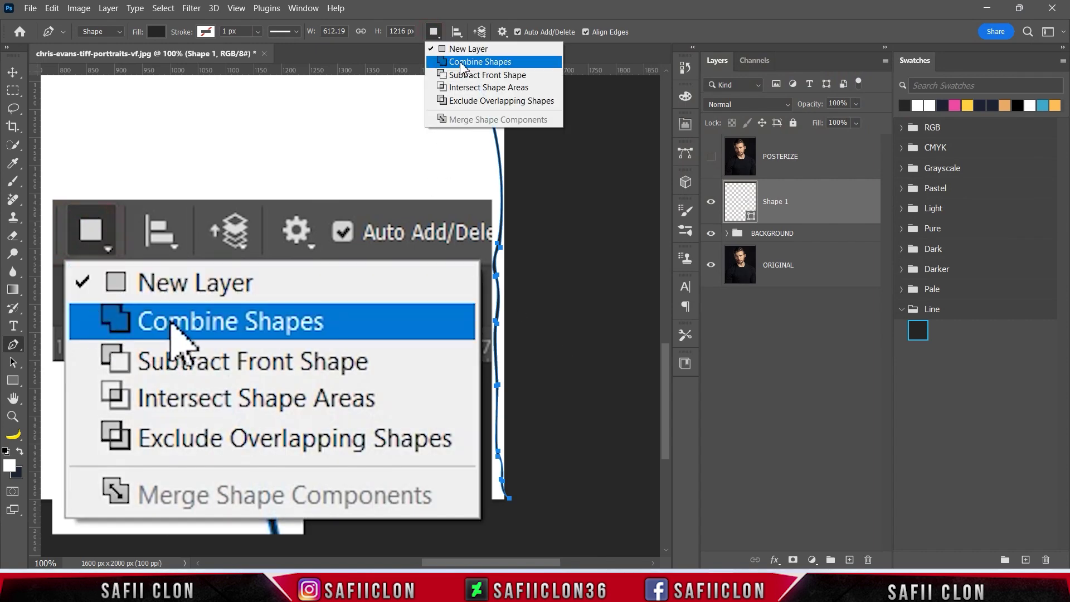
pyautogui.click(444, 60)
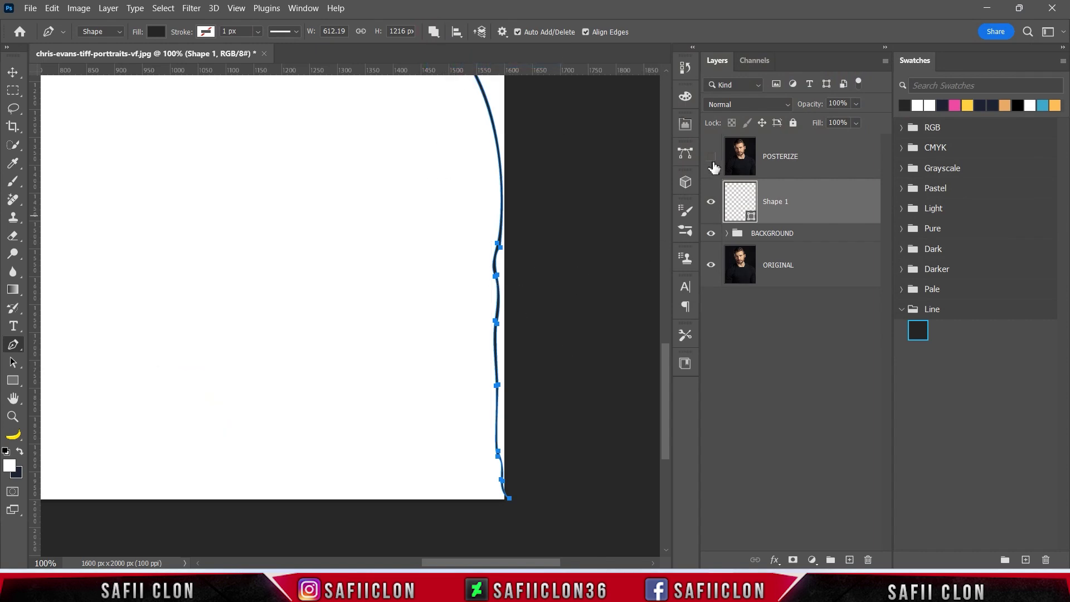
pyautogui.click(712, 159)
pyautogui.moveTo(560, 566); pyautogui.dragTo(522, 560)
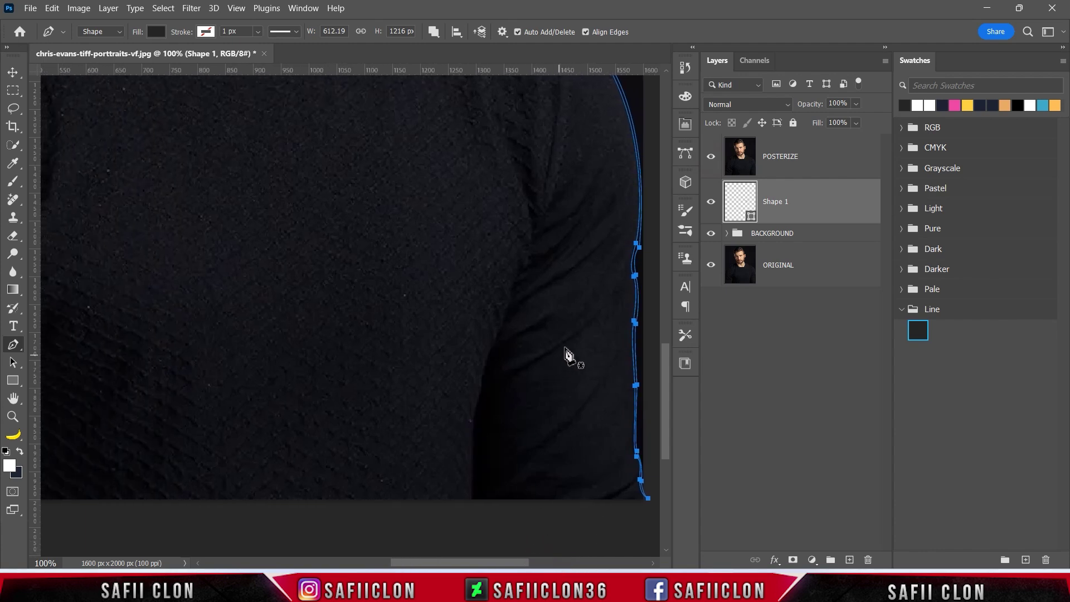
# Step: Trace the first curved fold lines on the right sleeve
pyautogui.moveTo(508, 370); pyautogui.dragTo(472, 384)
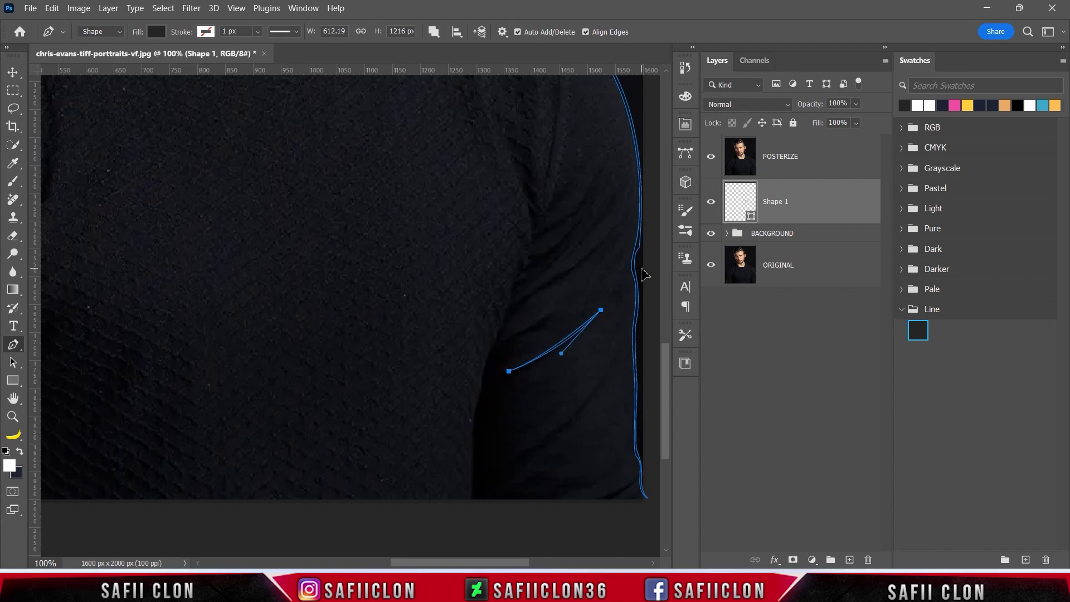
pyautogui.scroll(-1, 535, 411)
pyautogui.click(470, 459)
pyautogui.moveTo(473, 389); pyautogui.dragTo(479, 362)
pyautogui.moveTo(498, 292); pyautogui.dragTo(513, 255)
pyautogui.scroll(3, 530, 344)
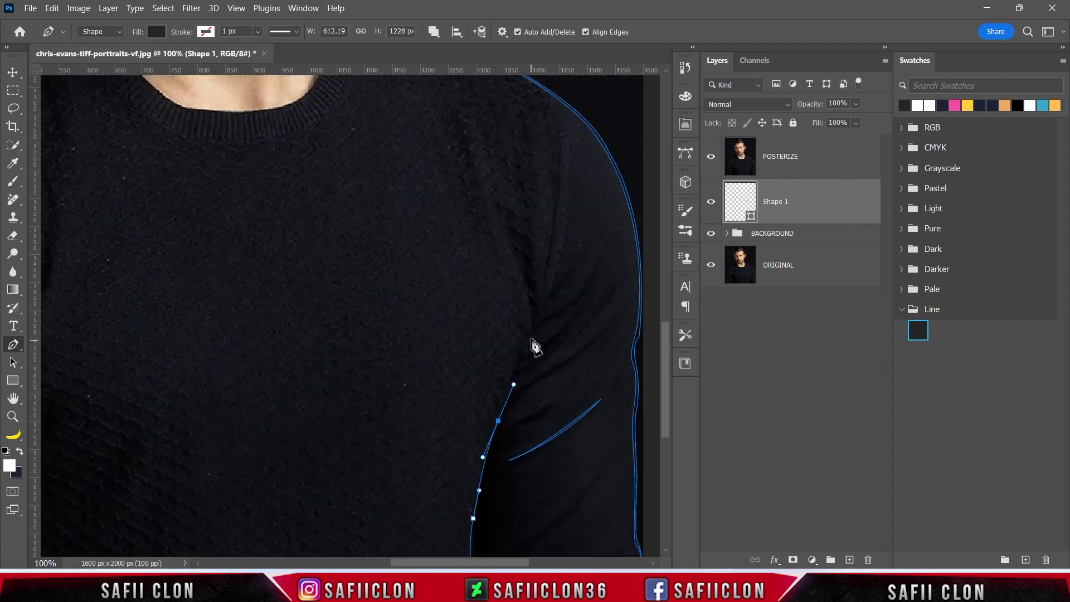
pyautogui.hotkey('ctrl', '+')
pyautogui.scroll(3, 502, 502)
# Step: Add further curved fold lines down and across the sleeve
pyautogui.click(509, 349)
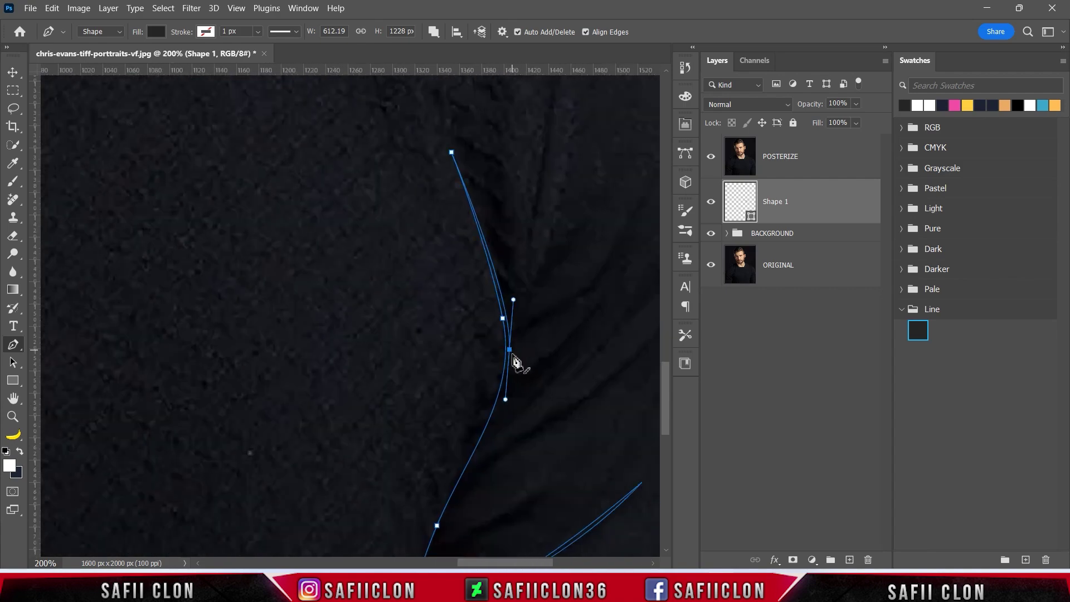
pyautogui.scroll(-2, 473, 390)
pyautogui.scroll(-3, 438, 418)
pyautogui.click(387, 418)
pyautogui.scroll(-3, 390, 446)
pyautogui.scroll(1, 395, 275)
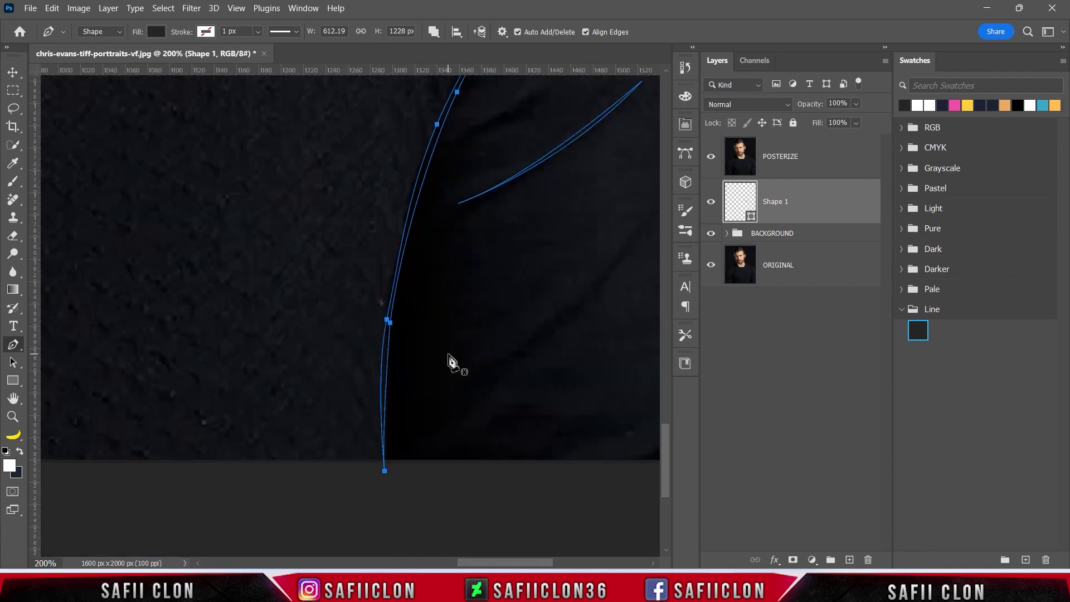
pyautogui.hotkey('ctrl', '-')
pyautogui.scroll(1, 466, 359)
pyautogui.click(436, 335)
pyautogui.moveTo(428, 371); pyautogui.dragTo(478, 340)
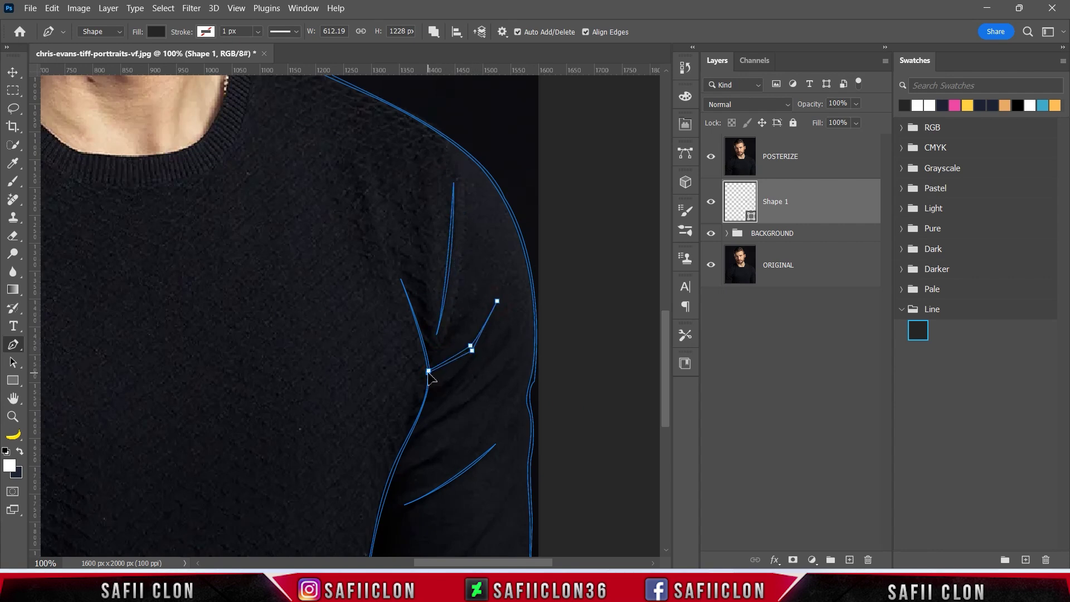
pyautogui.scroll(2, 407, 402)
pyautogui.hscroll(-4, 446, 529)
pyautogui.scroll(1, 501, 268)
# Step: Trace a closed Pen outline around the neckline and collar, curving it up the neck
pyautogui.click(470, 226)
pyautogui.click(397, 309)
pyautogui.click(279, 274)
pyautogui.click(246, 235)
pyautogui.click(229, 128)
pyautogui.hotkey('ctrl', '+')
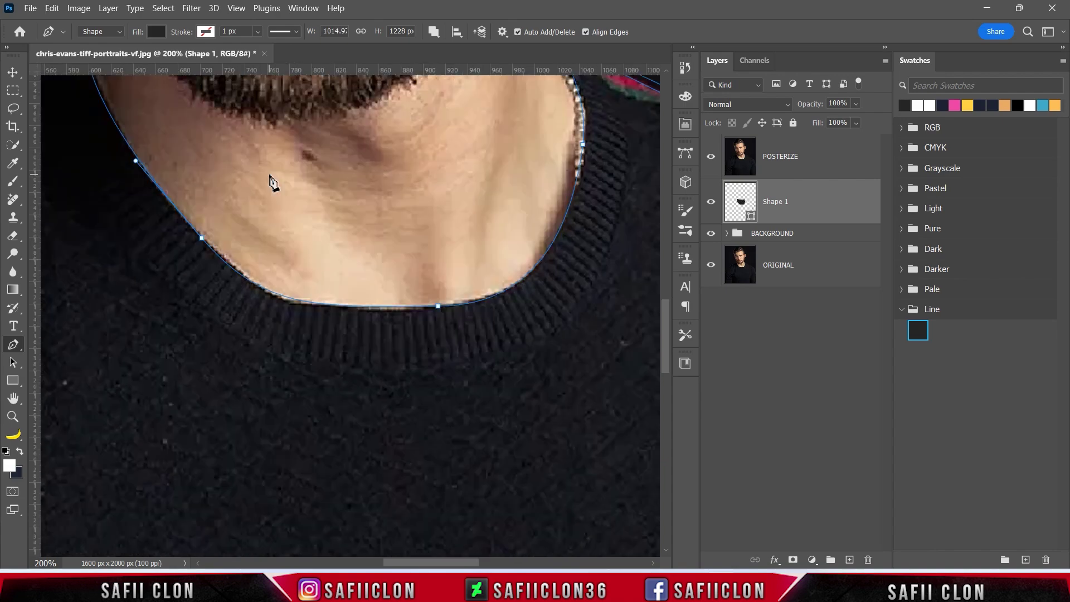
pyautogui.scroll(3, 270, 180)
pyautogui.click(299, 452)
pyautogui.click(487, 449)
pyautogui.moveTo(562, 370); pyautogui.dragTo(583, 315)
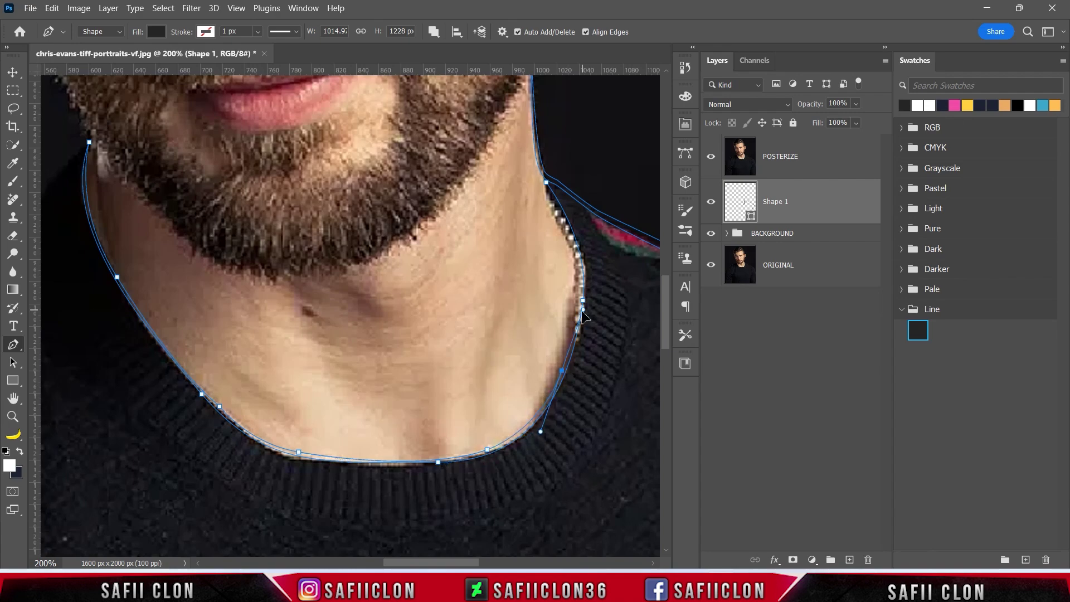
pyautogui.click(576, 250)
pyautogui.click(546, 181)
pyautogui.hotkey('ctrl', '-')
# Step: Start a new outline at the neck and curve it along the left shoulder
pyautogui.click(467, 219)
pyautogui.hotkey('ctrl', '+')
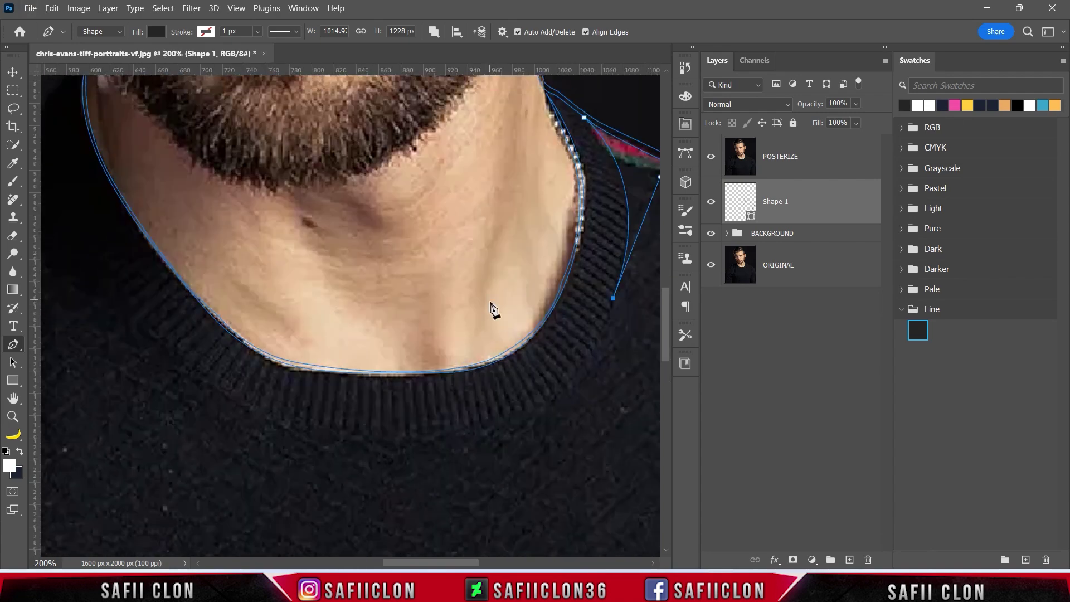
pyautogui.click(384, 376)
pyautogui.moveTo(366, 202); pyautogui.dragTo(340, 156)
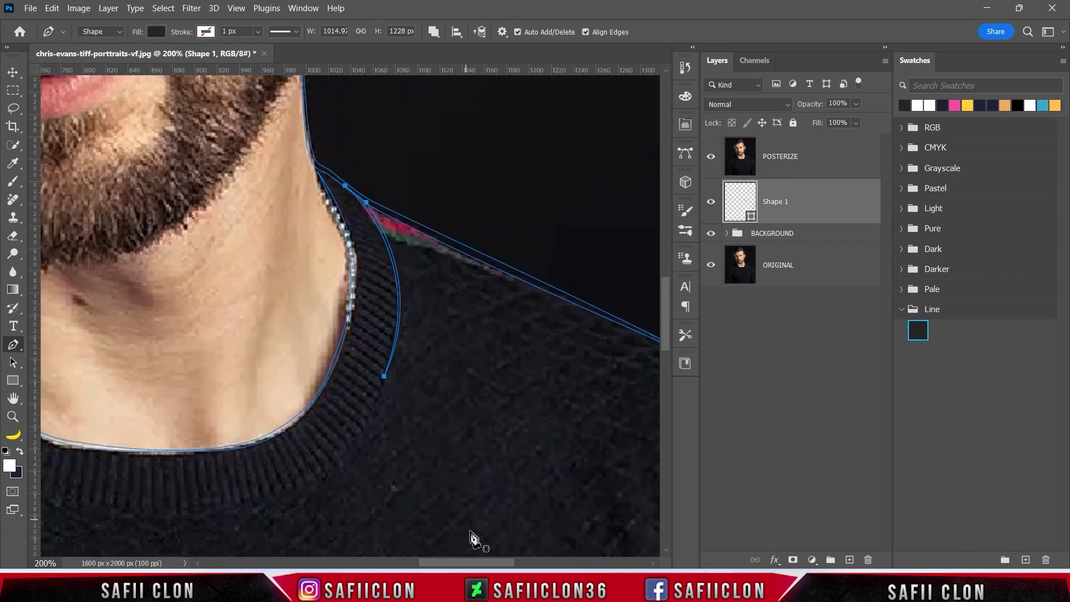
pyautogui.hscroll(-5, 459, 485)
pyautogui.moveTo(263, 172); pyautogui.dragTo(255, 183)
pyautogui.hscroll(-5, 216, 224)
pyautogui.click(361, 378)
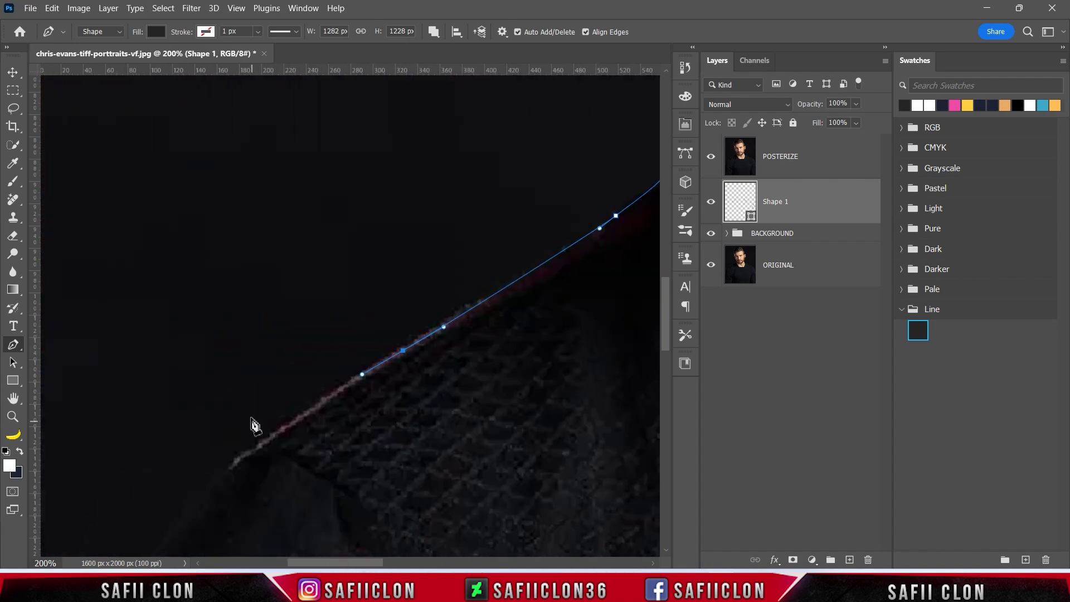
pyautogui.hscroll(-3, 334, 530)
pyautogui.click(120, 437)
pyautogui.scroll(-5, 234, 443)
# Step: Extend the outline down the shoulder edge, then curve it over the shoulder top to the neck
pyautogui.click(254, 319)
pyautogui.click(238, 395)
pyautogui.click(214, 454)
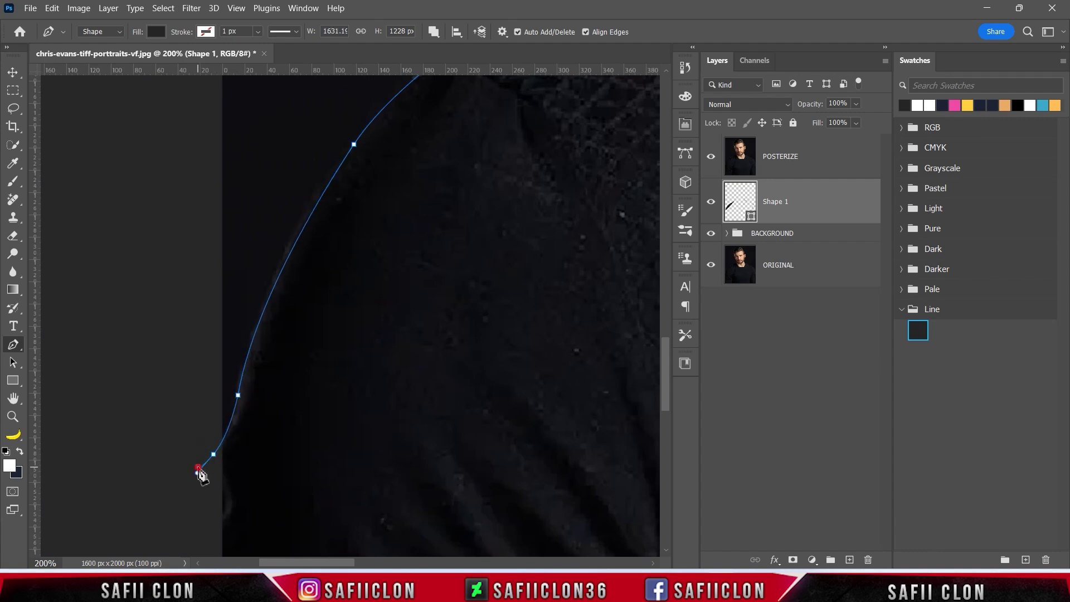
pyautogui.click(247, 343)
pyautogui.scroll(3, 256, 323)
pyautogui.scroll(4, 485, 471)
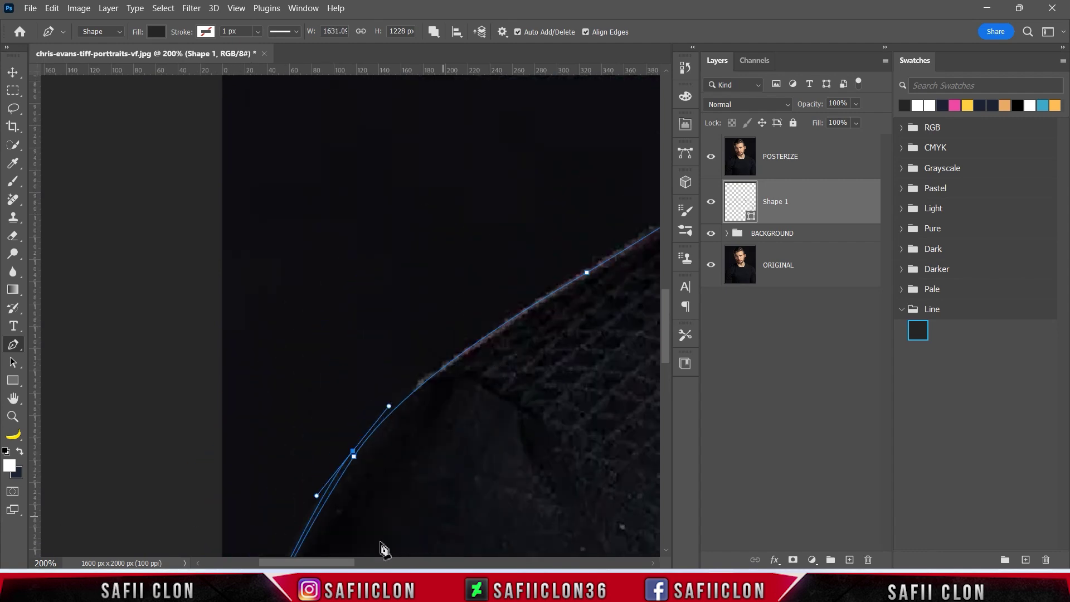
pyautogui.hscroll(3, 485, 471)
pyautogui.moveTo(456, 270); pyautogui.dragTo(607, 176)
pyautogui.hscroll(4, 567, 319)
pyautogui.scroll(2, 567, 318)
pyautogui.click(459, 226)
pyautogui.click(510, 185)
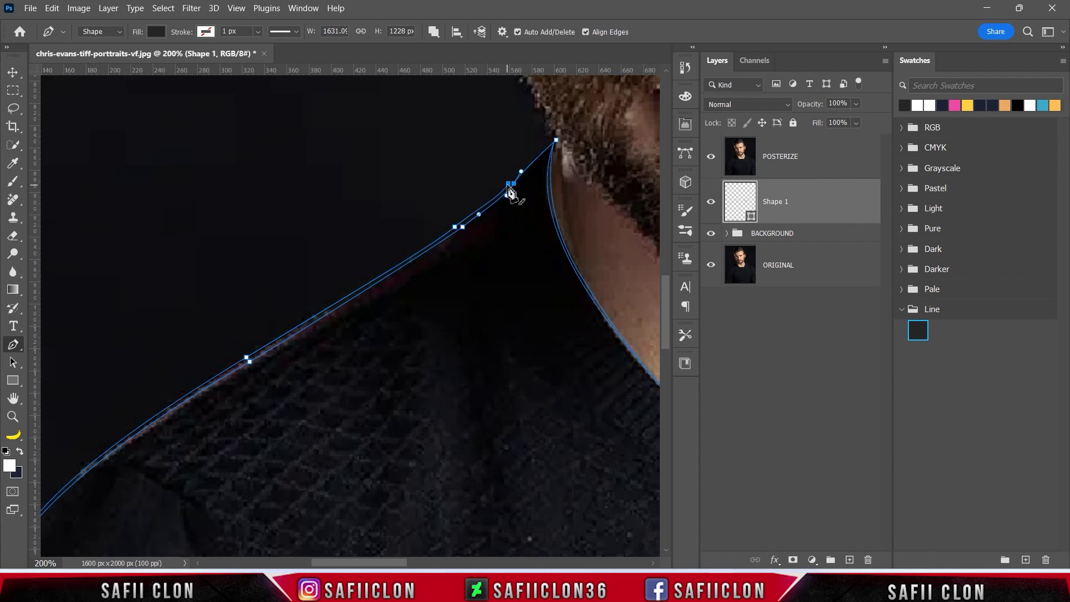
# Step: Continue the line below the shoulder with a curved anchor and a lower arm point
pyautogui.hotkey('ctrl', '-')
pyautogui.moveTo(296, 321); pyautogui.dragTo(226, 274)
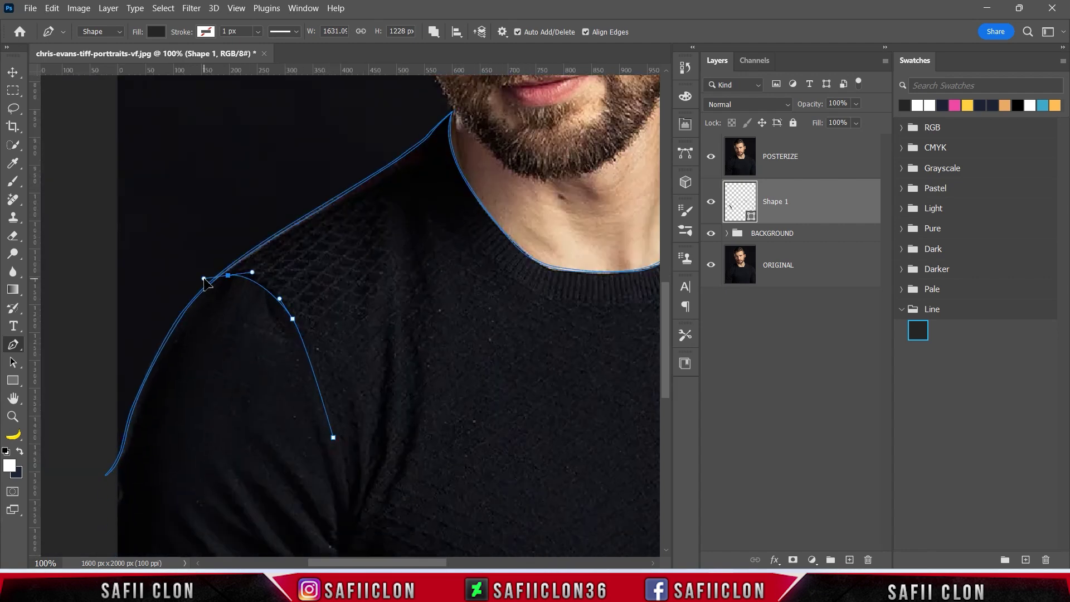
pyautogui.hotkey('ctrl', '+')
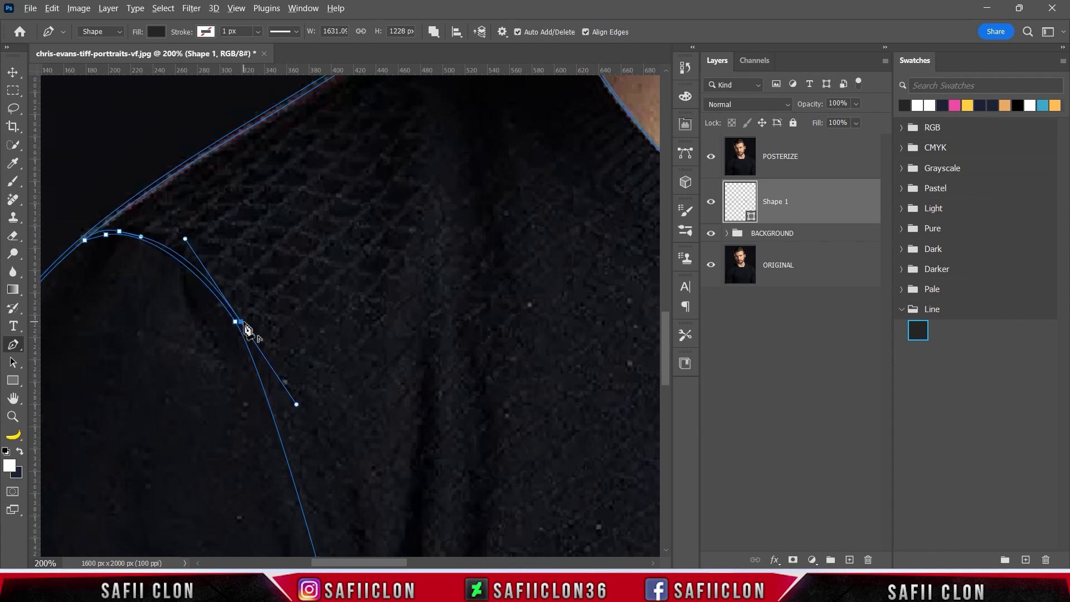
pyautogui.scroll(-3, 246, 335)
pyautogui.click(314, 426)
pyautogui.scroll(-3, 320, 478)
pyautogui.hotkey('ctrl', '-')
# Step: Draw a curved fold line along the lower sleeve crease
pyautogui.click(125, 341)
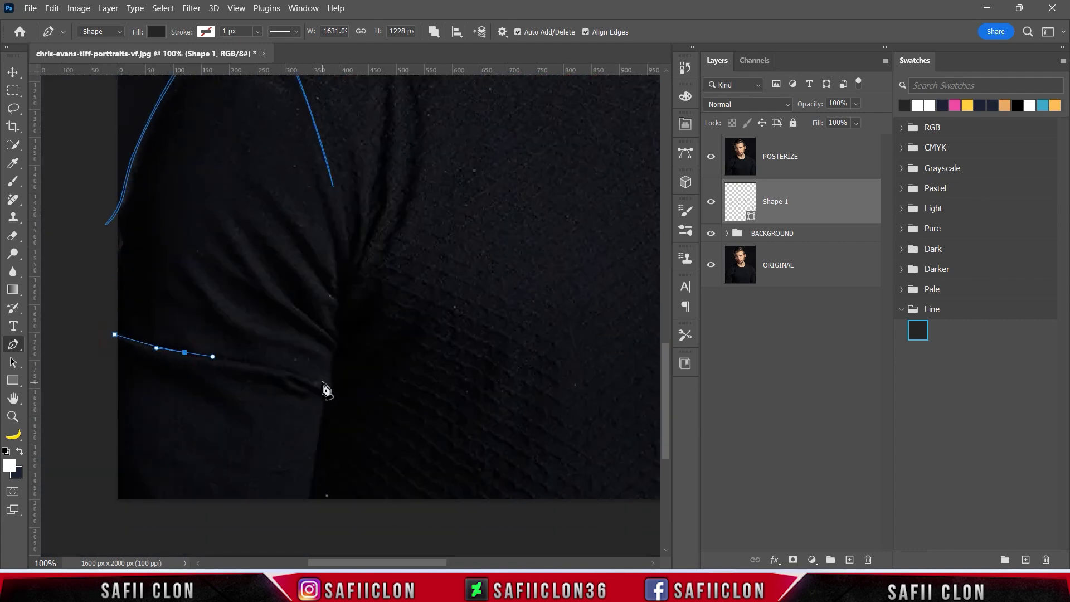
pyautogui.hotkey('ctrl', '+')
pyautogui.moveTo(317, 395)
pyautogui.mouseDown()
pyautogui.moveTo(334, 393)
pyautogui.moveTo(310, 394)
pyautogui.mouseUp()
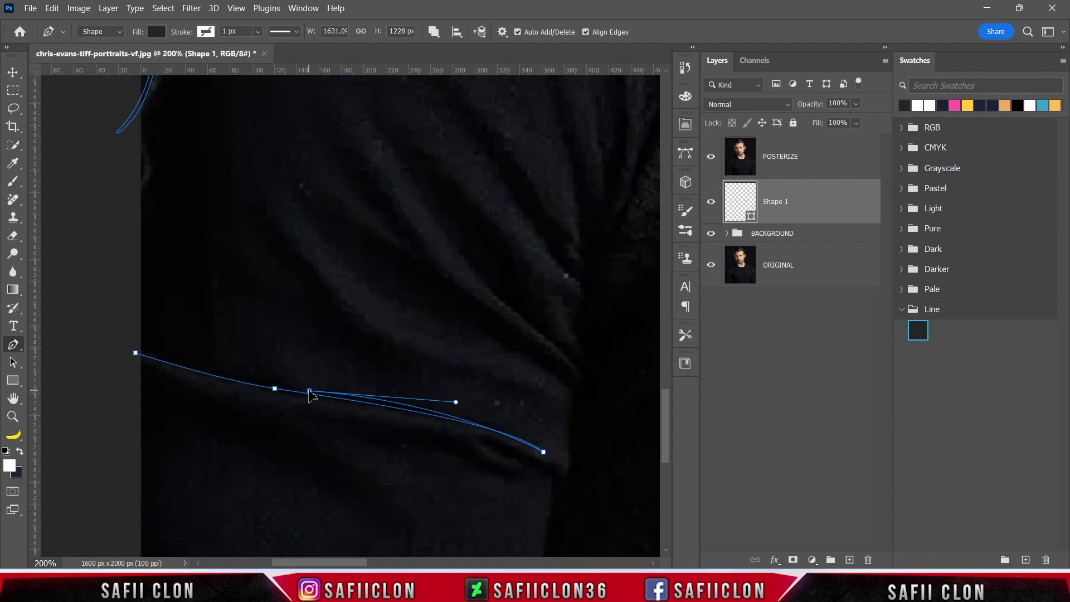
pyautogui.hotkey('ctrl', '-')
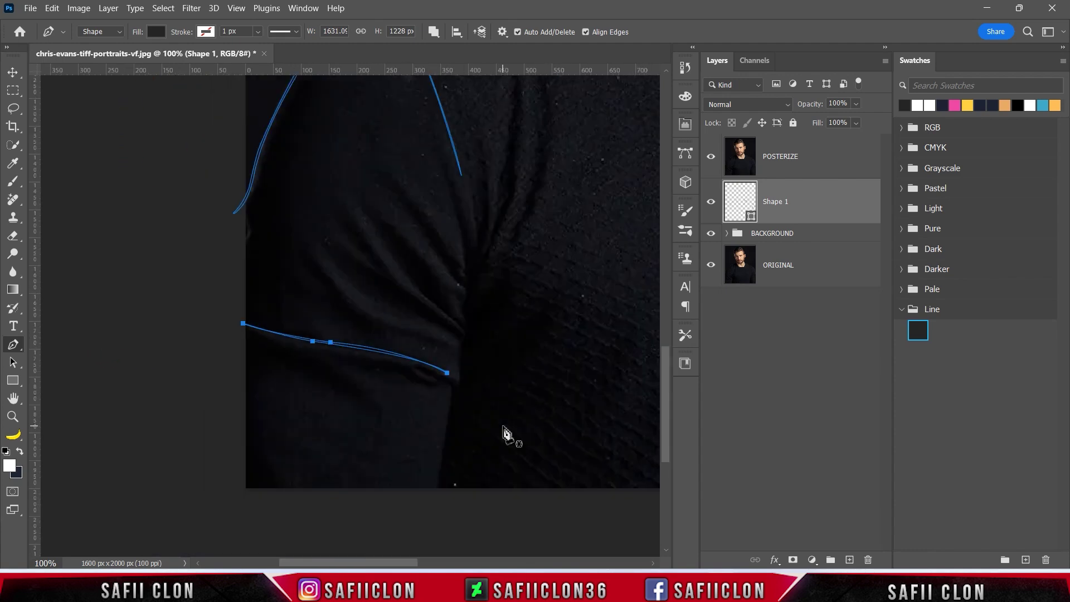
pyautogui.scroll(-2, 474, 441)
# Step: Trace the sleeve seam with straight and curved anchors from bottom to top
pyautogui.click(447, 443)
pyautogui.click(449, 363)
pyautogui.hotkey('ctrl', '+')
pyautogui.hscroll(3, 468, 321)
pyautogui.click(472, 281)
pyautogui.click(471, 241)
pyautogui.scroll(2, 449, 346)
pyautogui.moveTo(490, 252); pyautogui.dragTo(491, 322)
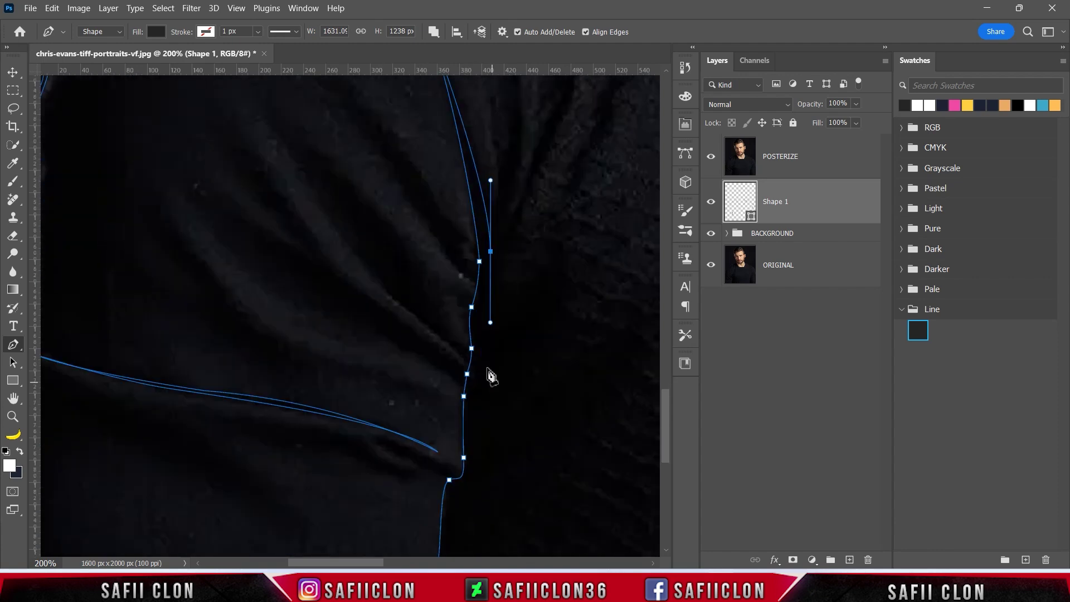
pyautogui.scroll(-2, 491, 376)
pyautogui.moveTo(479, 260); pyautogui.dragTo(483, 275)
pyautogui.scroll(-2, 476, 345)
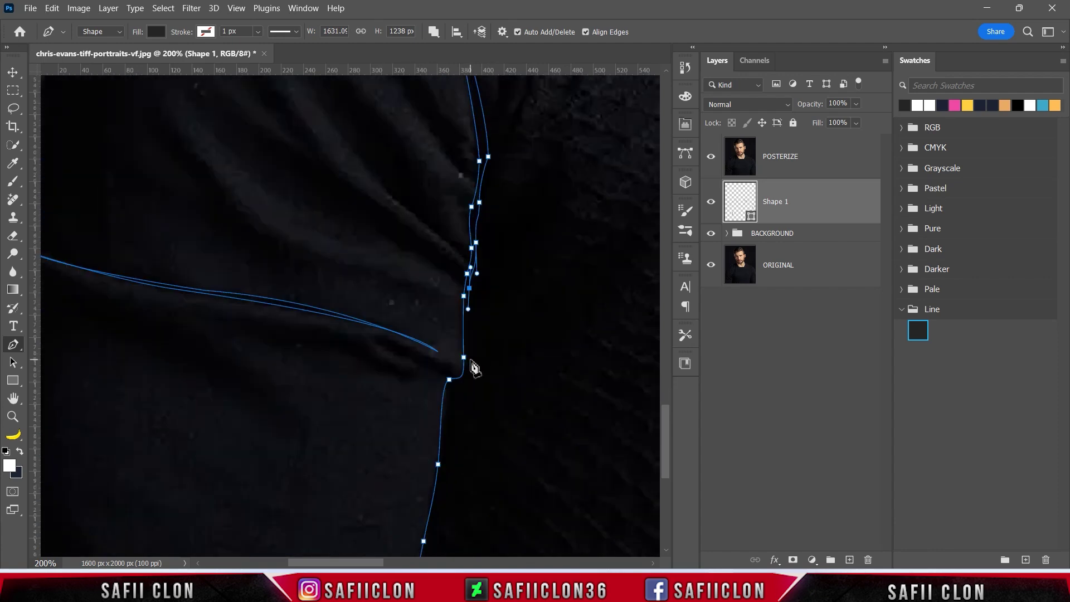
pyautogui.scroll(-4, 471, 362)
pyautogui.click(421, 509)
# Step: Draw a line from the collar up the neck, ending on a curved point
pyautogui.hotkey('ctrl', '-')
pyautogui.hotkey('ctrl', '-')
pyautogui.scroll(3, 514, 384)
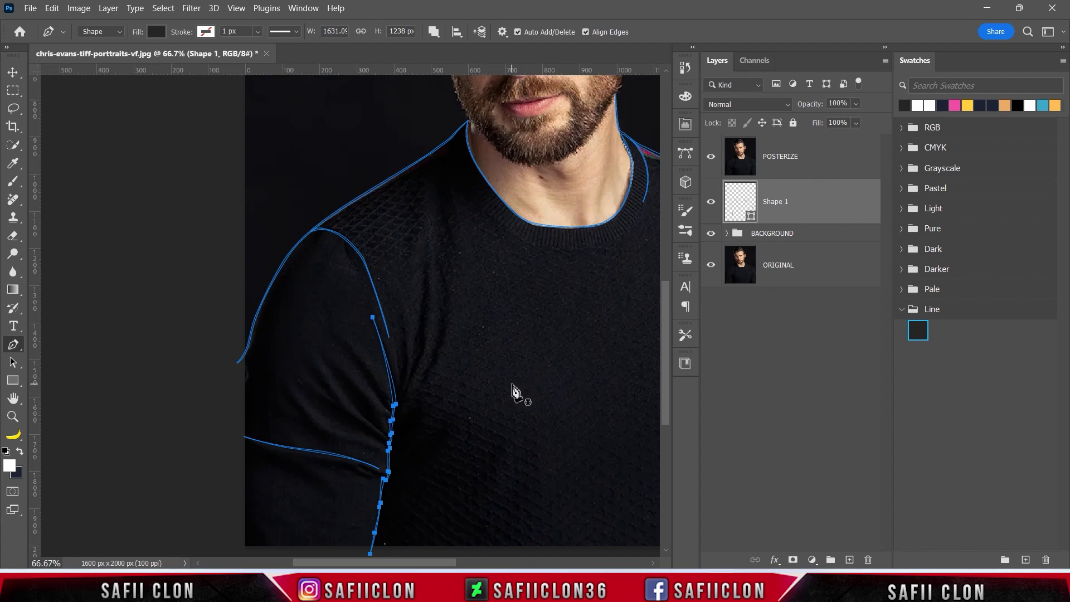
pyautogui.hotkey('ctrl', '+')
pyautogui.scroll(3, 478, 502)
pyautogui.click(323, 290)
pyautogui.click(383, 424)
pyautogui.scroll(1, 482, 396)
pyautogui.scroll(2, 482, 393)
pyautogui.scroll(-1, 509, 425)
pyautogui.hotkey('ctrl', '+')
pyautogui.moveTo(353, 442); pyautogui.dragTo(362, 457)
pyautogui.keyDown('alt'); pyautogui.click(353, 442); pyautogui.keyUp('alt')
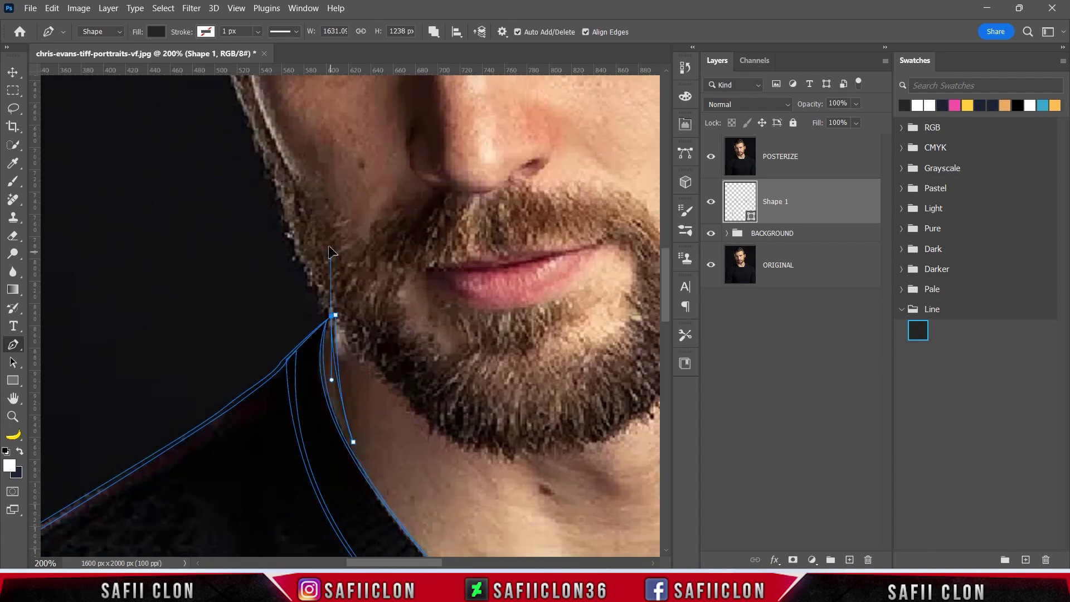
pyautogui.hscroll(3, 445, 393)
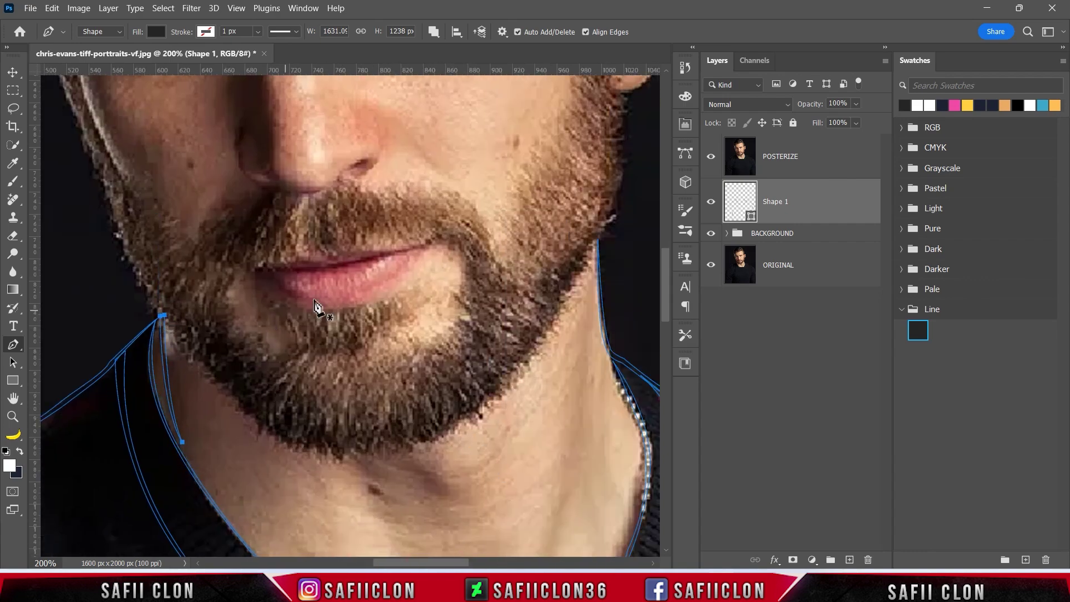
# Step: Trace a curved line along the parting of the lips and adjust its left end
pyautogui.hotkey('ctrl', '+')
pyautogui.moveTo(286, 243); pyautogui.dragTo(295, 244)
pyautogui.moveTo(370, 231); pyautogui.dragTo(381, 229)
pyautogui.hotkey('ctrl', '+')
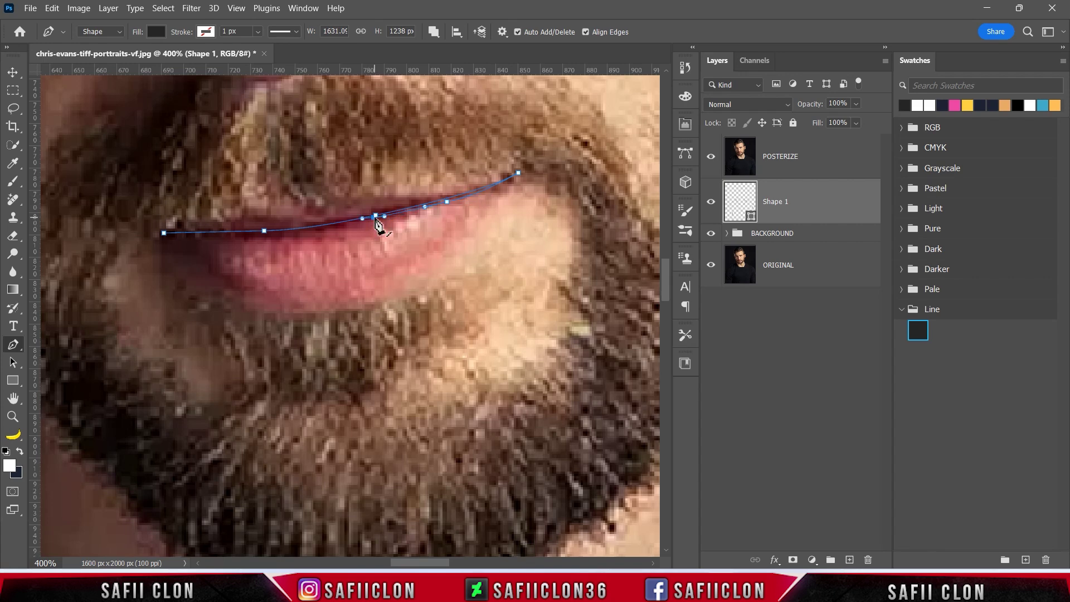
pyautogui.moveTo(163, 233); pyautogui.dragTo(177, 233)
pyautogui.hotkey('ctrl', '-')
pyautogui.hotkey('ctrl', '-')
pyautogui.moveTo(128, 214)
pyautogui.mouseDown()
pyautogui.moveTo(284, 371)
pyautogui.moveTo(284, 253)
pyautogui.mouseUp()
pyautogui.click(254, 322)
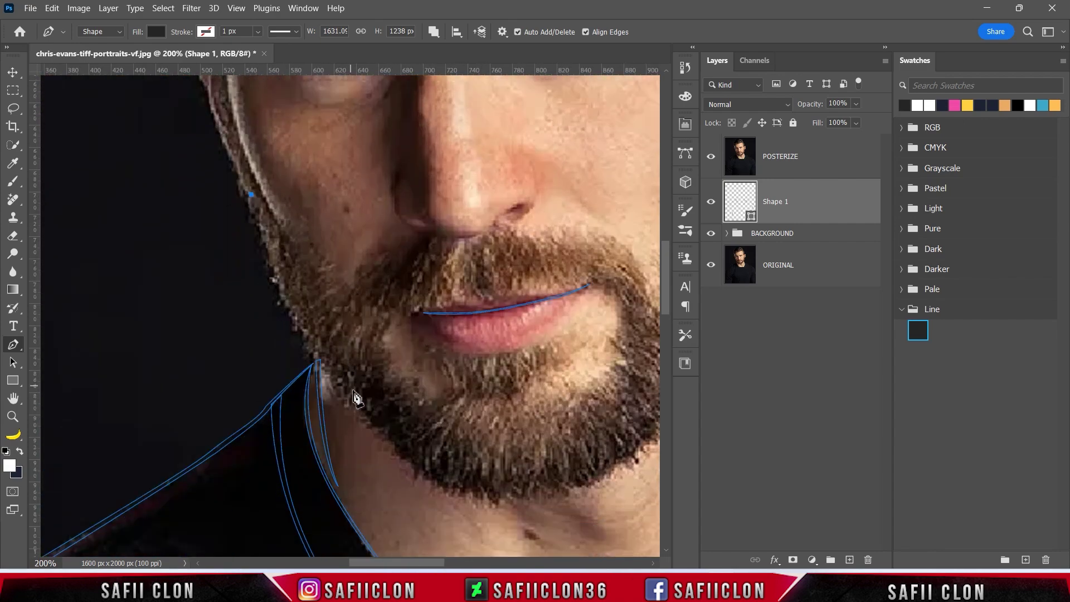
# Step: Trace the beard outline along the jaw, around the chin and up the right jaw
pyautogui.moveTo(390, 390); pyautogui.dragTo(337, 390)
pyautogui.click(251, 400)
pyautogui.click(286, 440)
pyautogui.moveTo(442, 488)
pyautogui.mouseDown()
pyautogui.moveTo(529, 470)
pyautogui.moveTo(428, 469)
pyautogui.mouseUp()
pyautogui.moveTo(506, 347); pyautogui.dragTo(537, 279)
pyautogui.moveTo(559, 236); pyautogui.dragTo(564, 202)
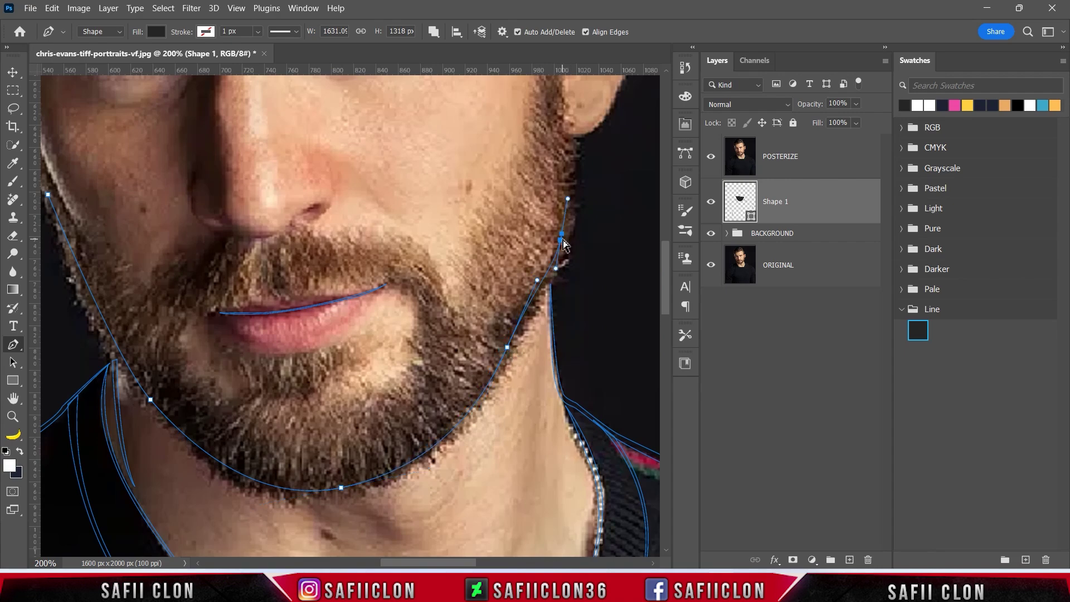
pyautogui.scroll(5, 563, 212)
pyautogui.moveTo(554, 289); pyautogui.dragTo(557, 267)
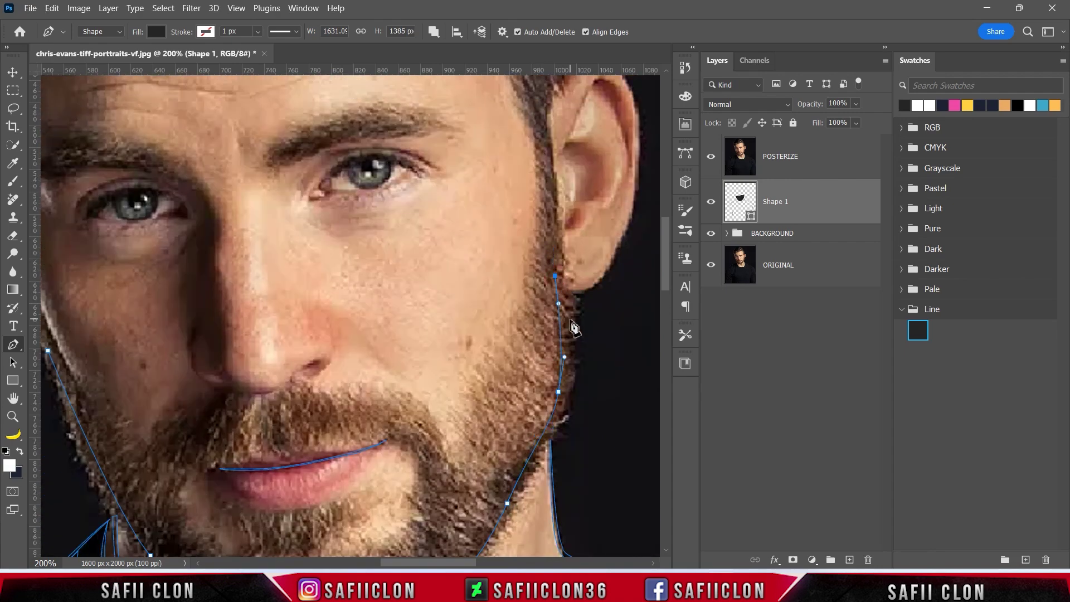
# Step: Refine the jaw edge with curved anchors and extra points along the jawline
pyautogui.hotkey('ctrl', '+')
pyautogui.moveTo(575, 329); pyautogui.dragTo(339, 226)
pyautogui.moveTo(428, 339); pyautogui.dragTo(444, 285)
pyautogui.scroll(-3, 432, 235)
pyautogui.click(396, 303)
pyautogui.click(362, 361)
pyautogui.scroll(-3, 357, 390)
pyautogui.hscroll(-3, 356, 390)
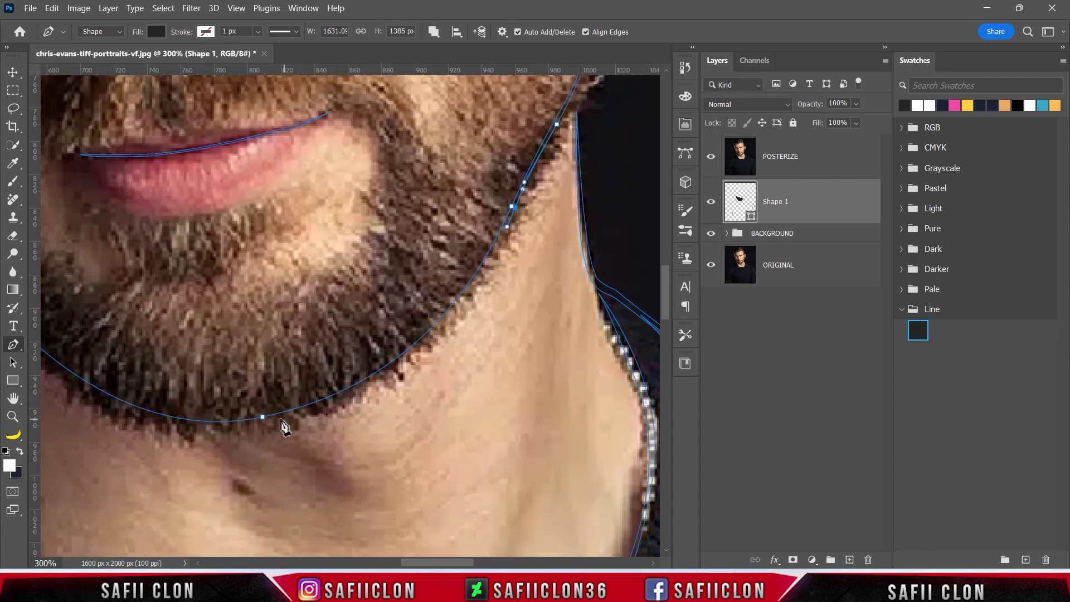
pyautogui.hscroll(-5, 223, 437)
# Step: Continue the beard outline along the left jaw up toward the ear
pyautogui.moveTo(241, 287); pyautogui.dragTo(160, 150)
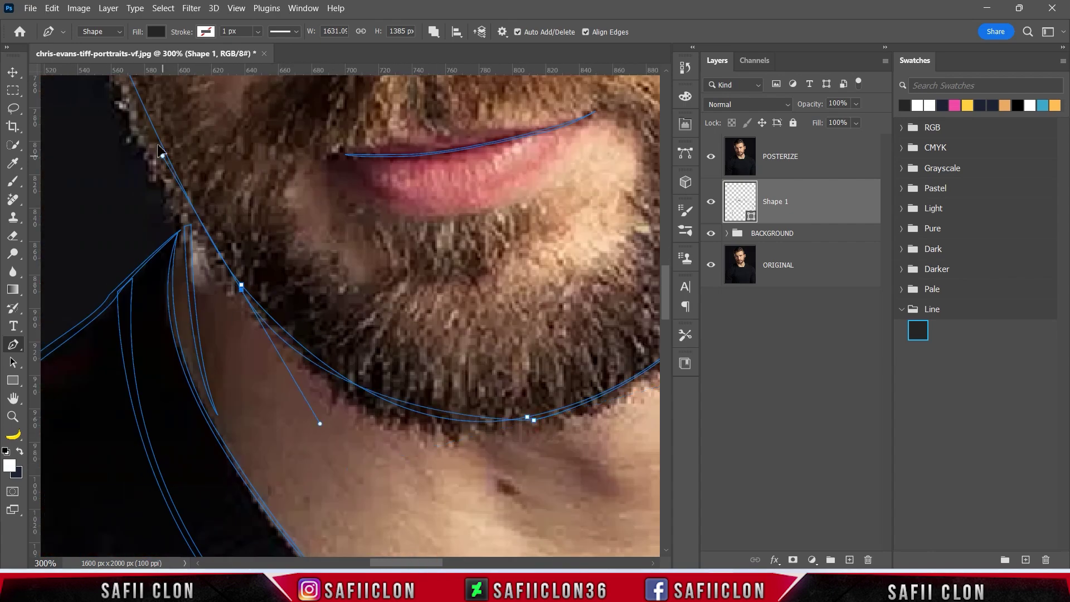
pyautogui.scroll(3, 167, 167)
pyautogui.scroll(1, 167, 167)
pyautogui.scroll(2, 162, 184)
pyautogui.hscroll(-2, 161, 184)
pyautogui.moveTo(223, 261); pyautogui.dragTo(133, 183)
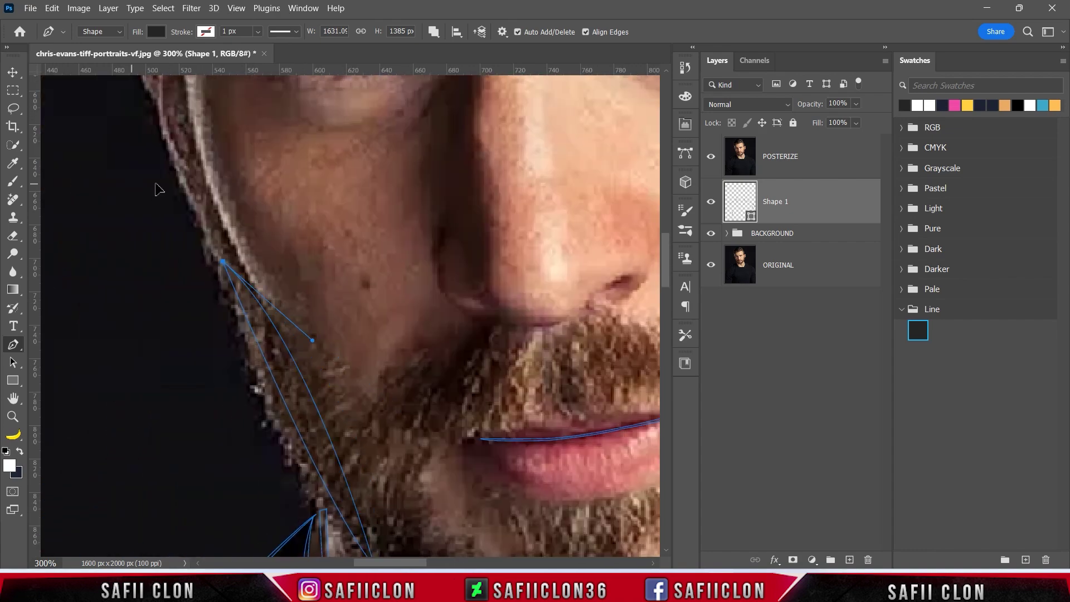
pyautogui.scroll(3, 157, 190)
pyautogui.scroll(-2, 299, 330)
pyautogui.scroll(-1, 299, 330)
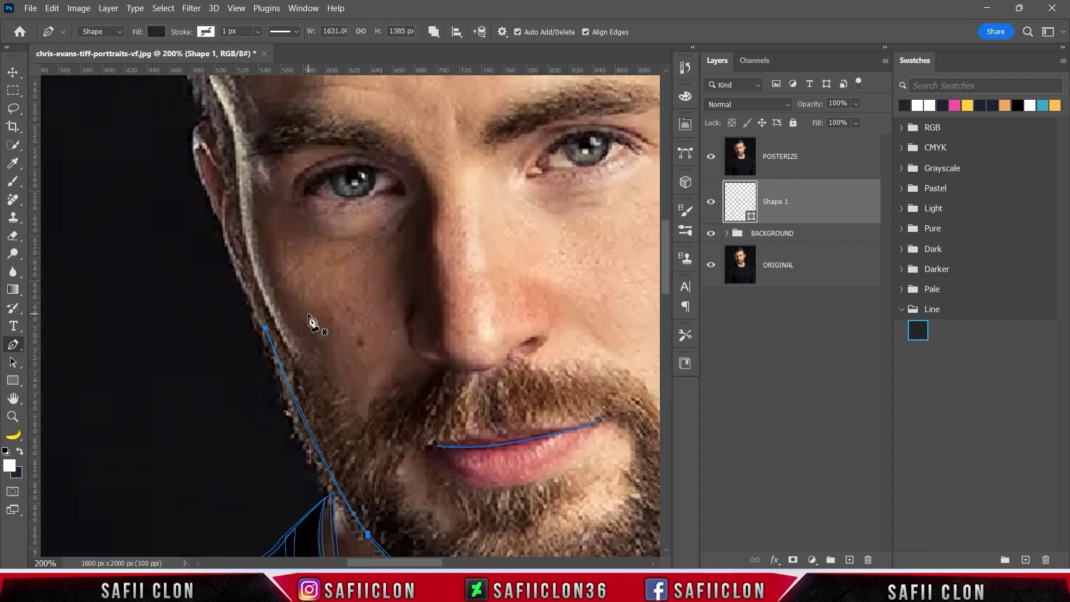
pyautogui.scroll(2, 276, 360)
pyautogui.moveTo(218, 291); pyautogui.dragTo(228, 312)
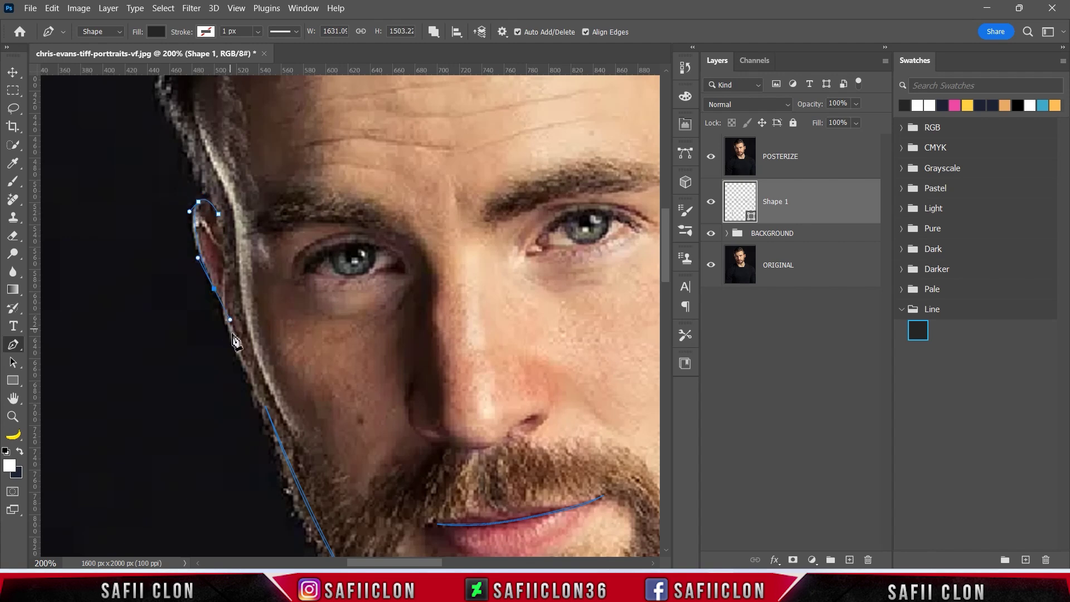
# Step: Curve the outline around the top of the left ear and begin a separate ear line
pyautogui.hotkey('ctrl', '+')
pyautogui.hotkey('ctrl', '+')
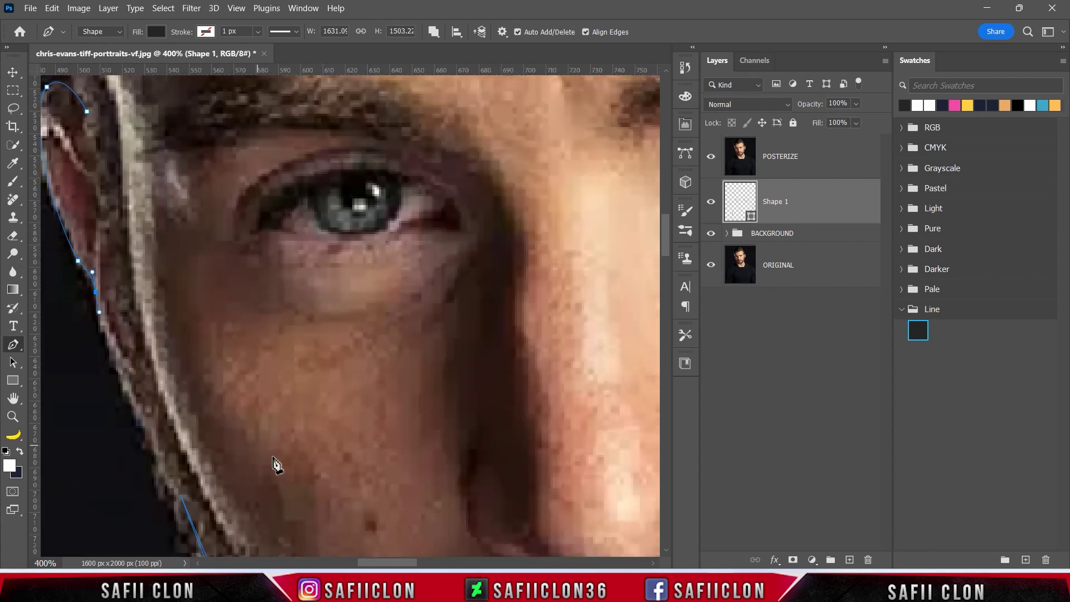
pyautogui.moveTo(96, 295); pyautogui.dragTo(499, 301)
pyautogui.scroll(3, 468, 262)
pyautogui.moveTo(440, 189); pyautogui.dragTo(464, 155)
pyautogui.click(490, 283)
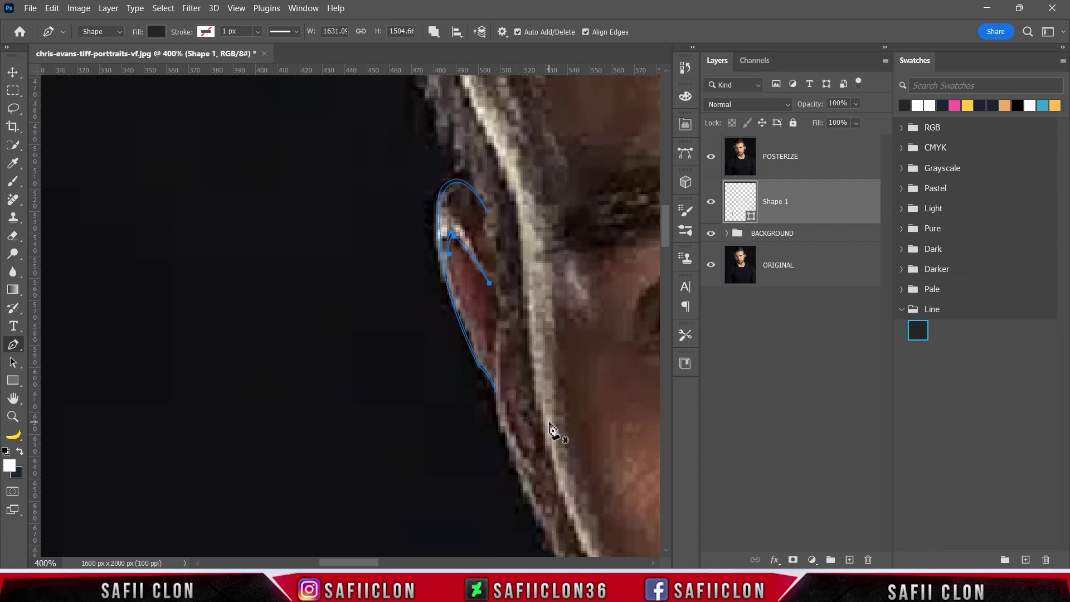
pyautogui.hscroll(5, 552, 430)
pyautogui.hscroll(5, 389, 460)
pyautogui.scroll(5, 468, 416)
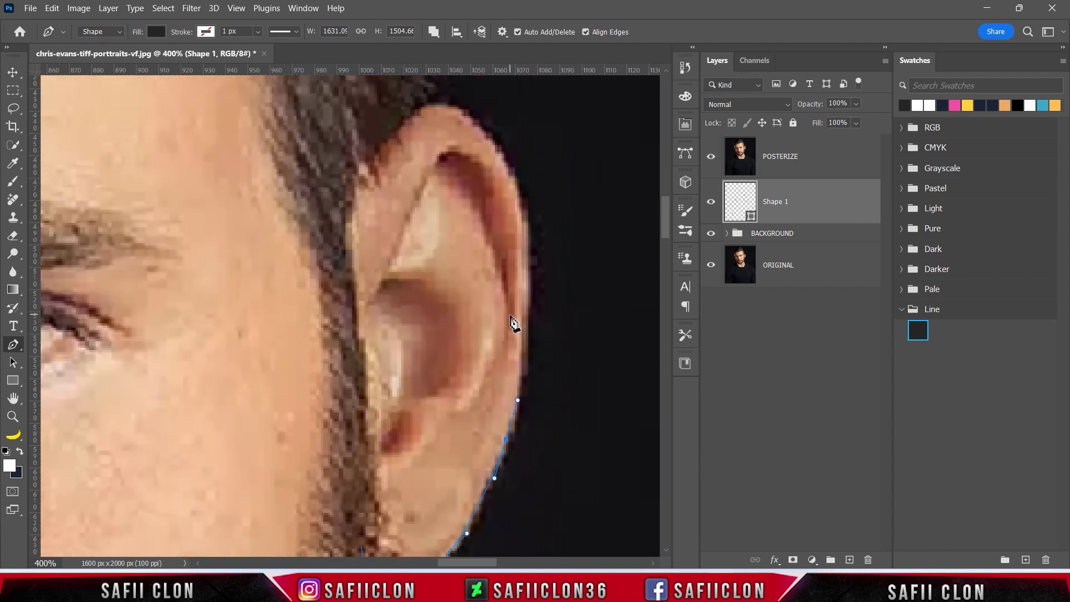
# Step: Curve the outline over the top of the right ear and add its inner fold point
pyautogui.moveTo(347, 249); pyautogui.dragTo(357, 201)
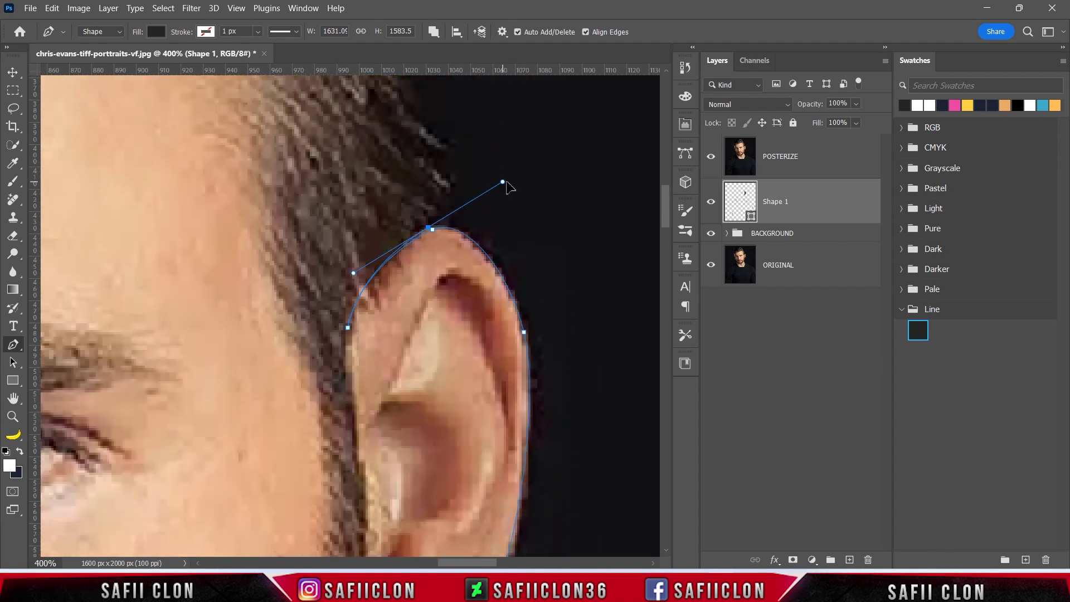
pyautogui.scroll(-5, 559, 273)
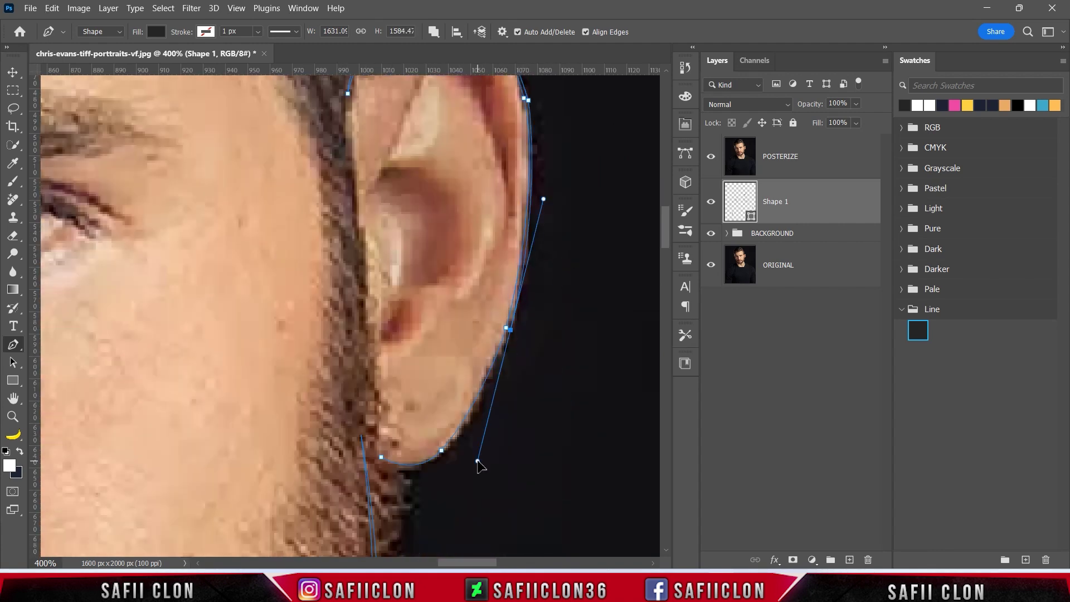
pyautogui.scroll(-3, 485, 418)
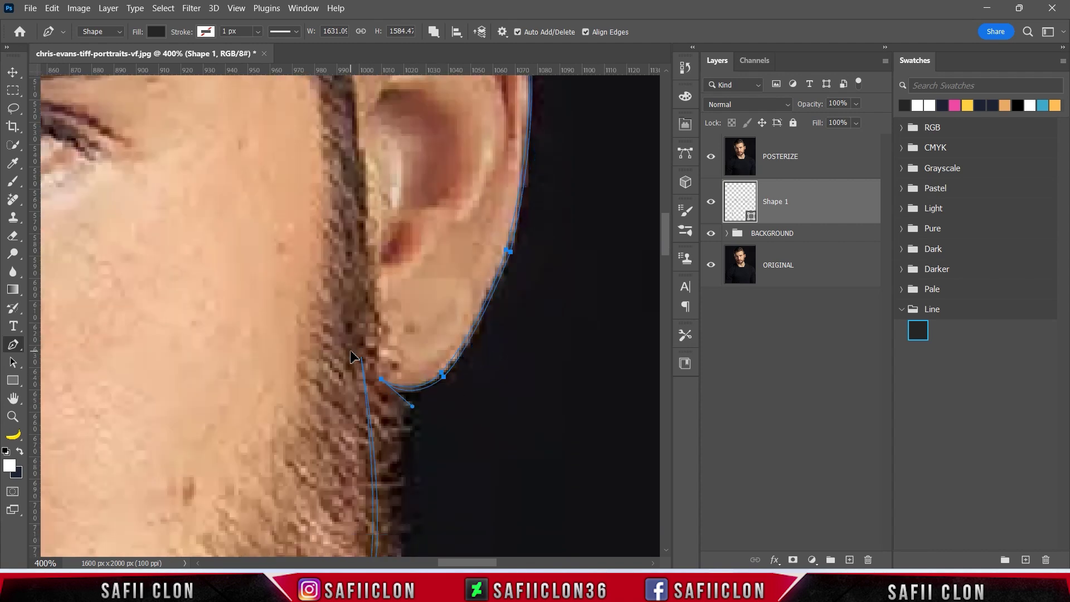
pyautogui.scroll(5, 423, 312)
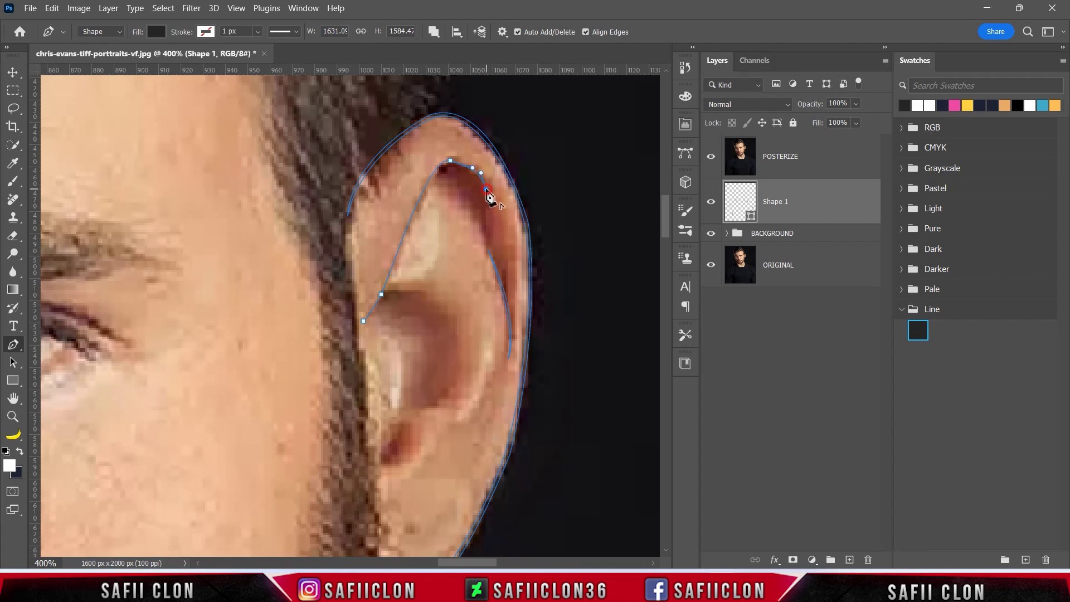
pyautogui.moveTo(451, 163); pyautogui.dragTo(425, 175)
pyautogui.click(417, 198)
pyautogui.hotkey('ctrl', '-')
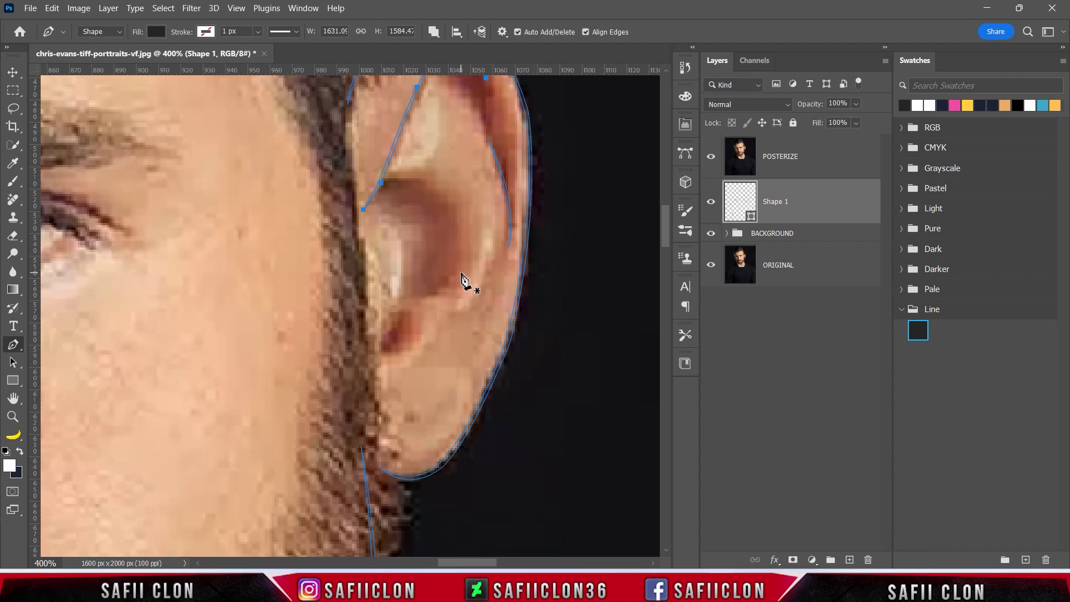
pyautogui.hotkey('ctrl', '-')
pyautogui.hotkey('ctrl', '-')
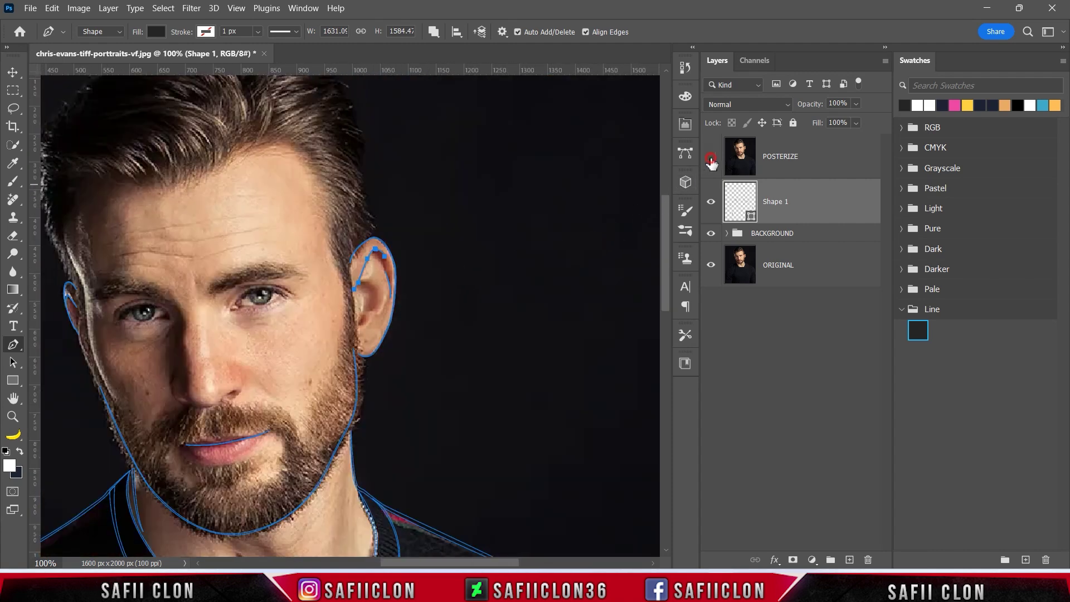
pyautogui.click(712, 159)
pyautogui.hotkey('ctrl', '-')
pyautogui.hotkey('ctrl', '-')
pyautogui.hotkey('ctrl', '-')
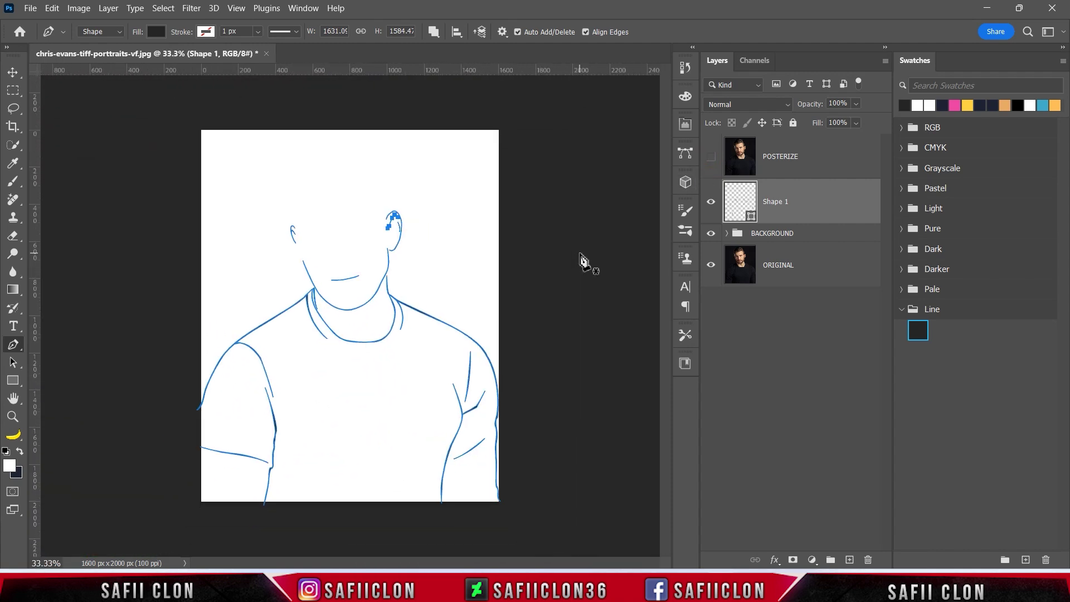
pyautogui.hotkey('ctrl', '+')
pyautogui.hotkey('ctrl', '+')
pyautogui.hotkey('ctrl', '+')
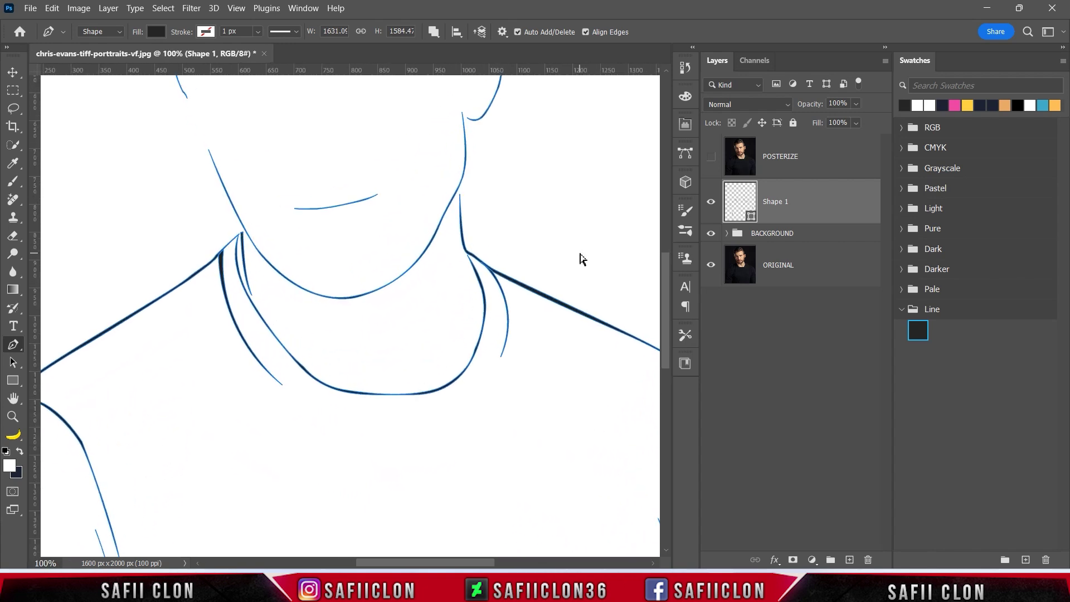
pyautogui.hotkey('ctrl', '+')
pyautogui.hotkey('ctrl', '-')
pyautogui.hotkey('ctrl', '-')
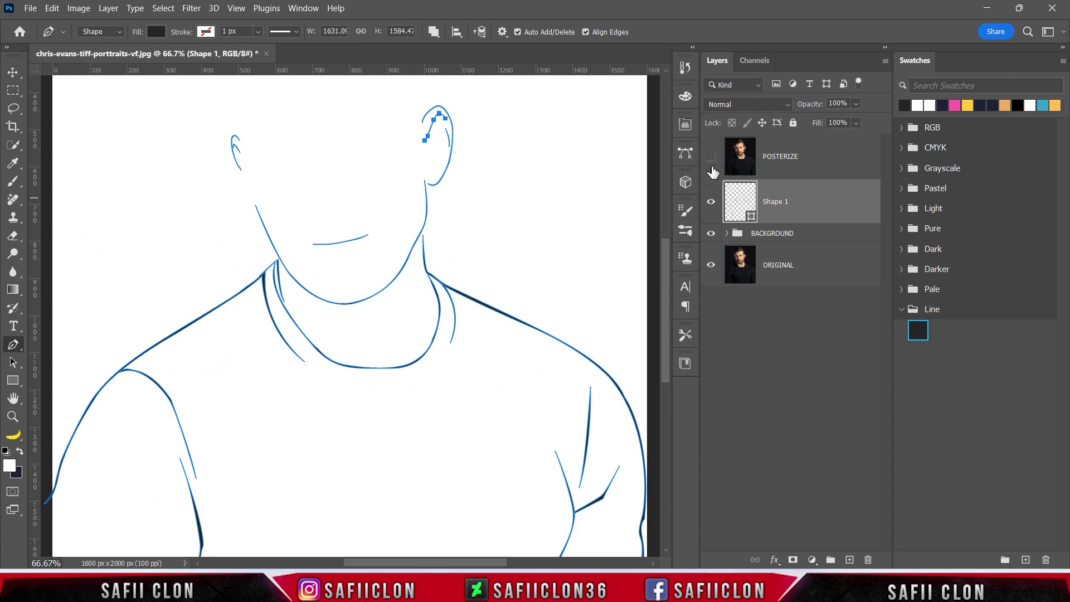
pyautogui.click(711, 156)
pyautogui.scroll(3, 447, 335)
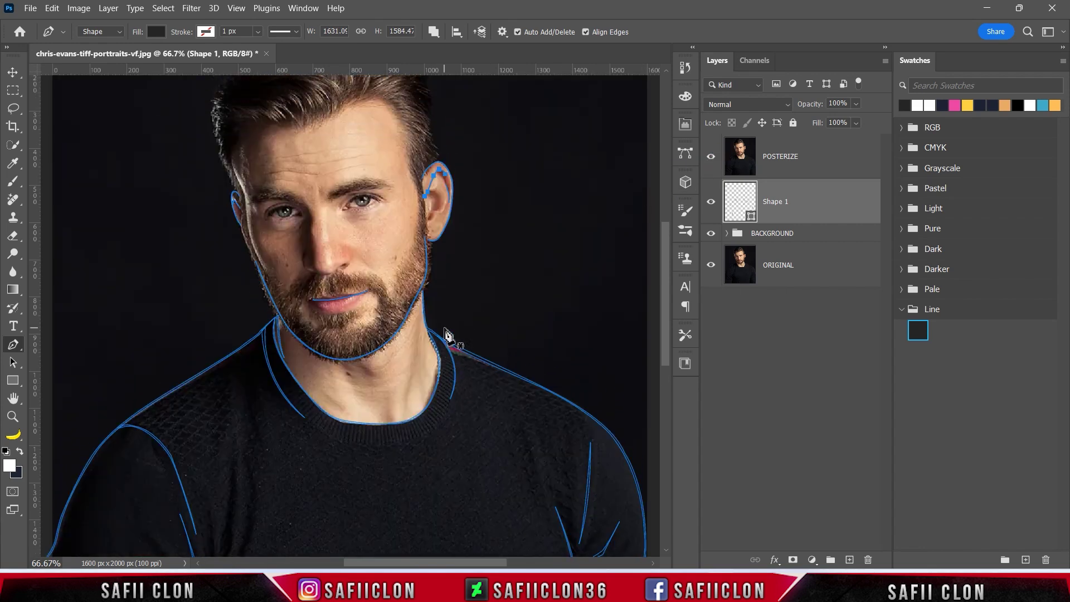
pyautogui.hotkey('ctrl', '+')
pyautogui.hotkey('ctrl', '+')
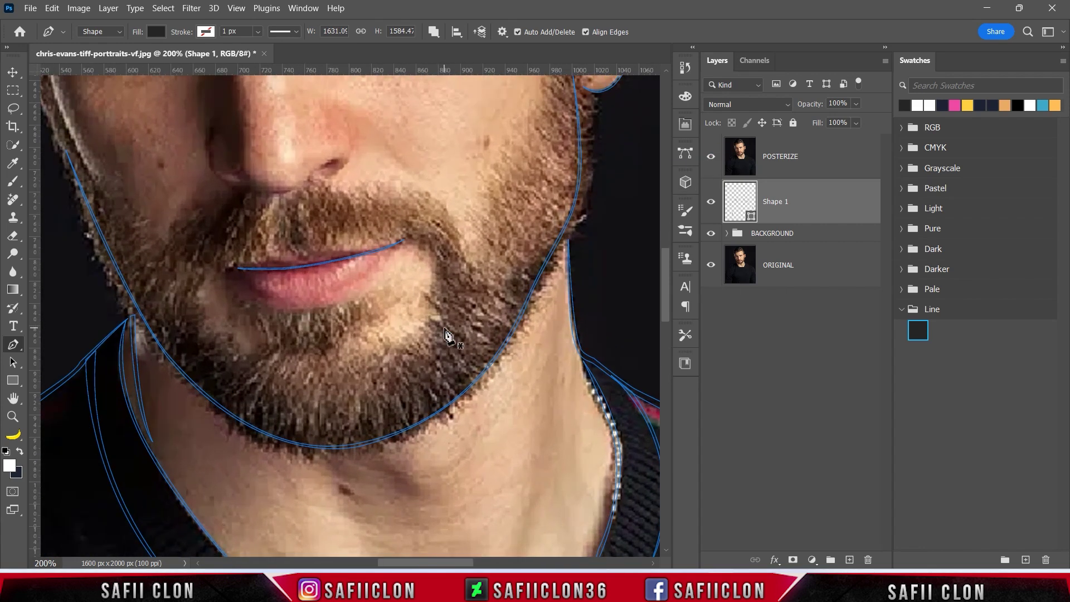
# Step: Draw a curved line down the side of the nose along the nostril edge, redoing one misplaced anchor
pyautogui.scroll(2, 445, 331)
pyautogui.hotkey('ctrl', '+')
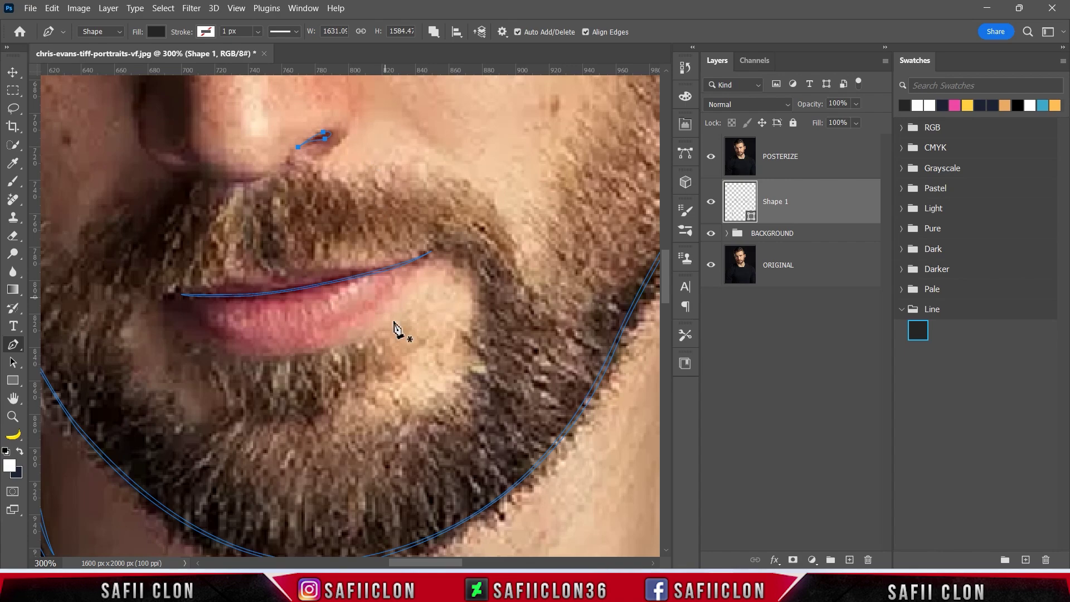
pyautogui.hscroll(-4, 334, 354)
pyautogui.scroll(3, 307, 306)
pyautogui.click(276, 255)
pyautogui.moveTo(298, 350); pyautogui.dragTo(356, 369)
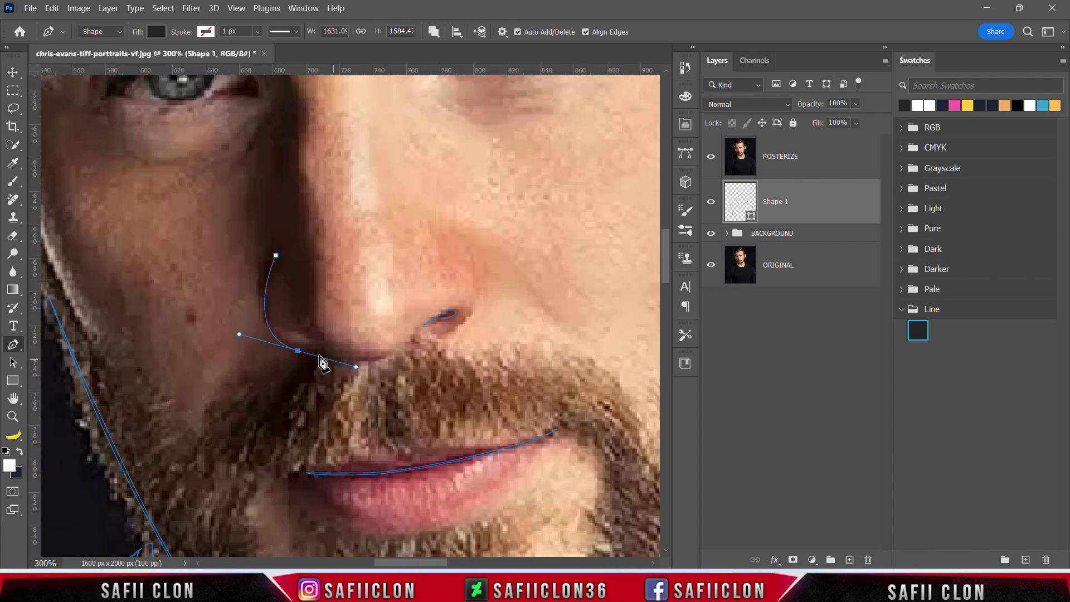
pyautogui.hotkey('ctrl', 'z')
pyautogui.moveTo(296, 349); pyautogui.dragTo(337, 359)
pyautogui.scroll(1, 470, 296)
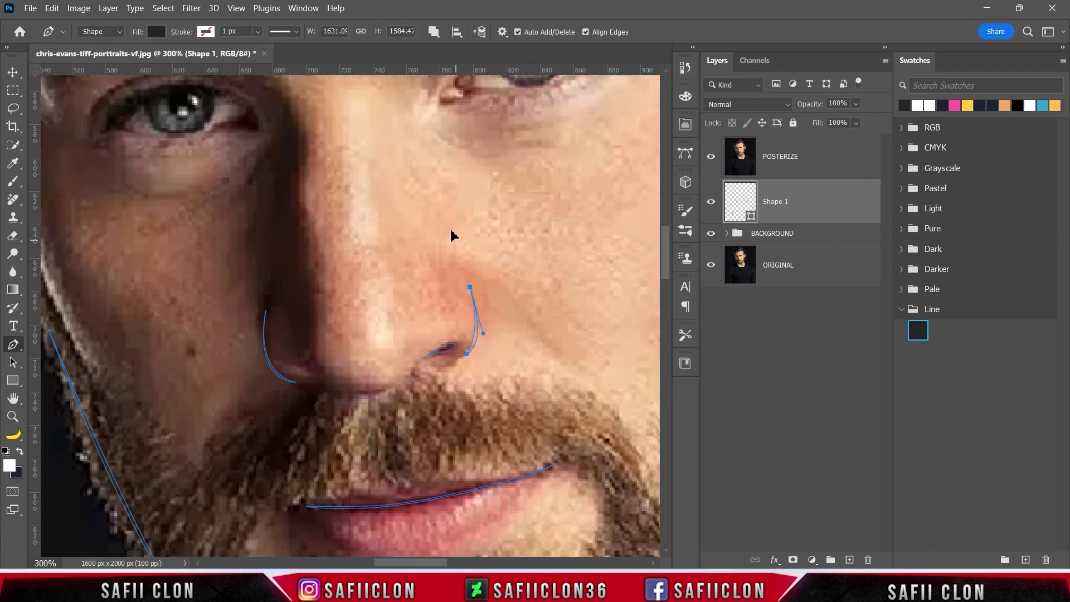
pyautogui.scroll(2, 491, 335)
pyautogui.scroll(3, 468, 463)
pyautogui.hscroll(-3, 446, 513)
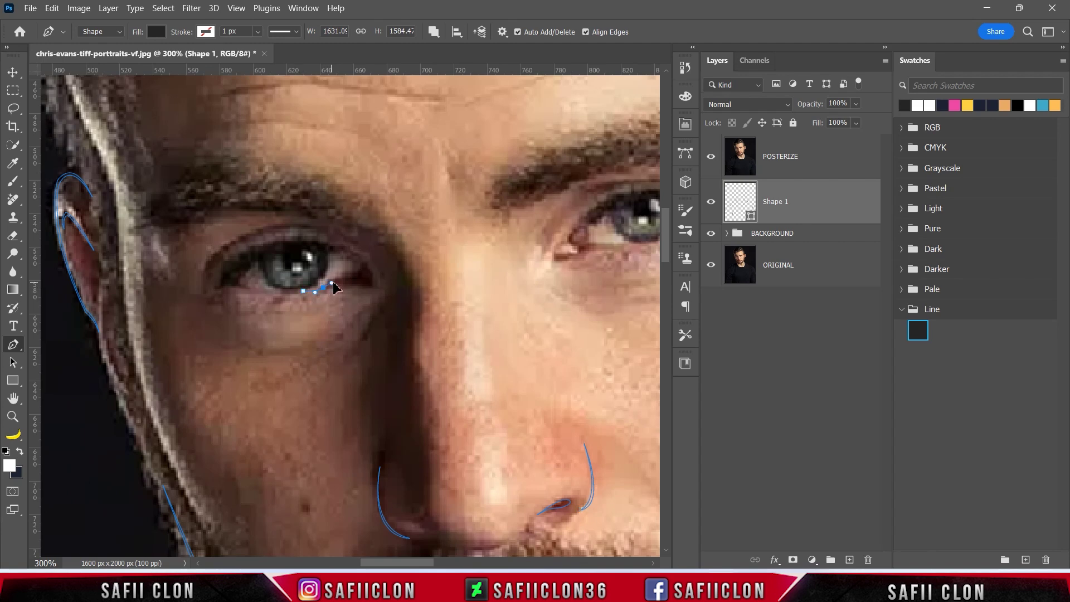
# Step: Zoom in and trace the left eye's outline, shaping its outer corner curve
pyautogui.click(273, 246)
pyautogui.click(226, 284)
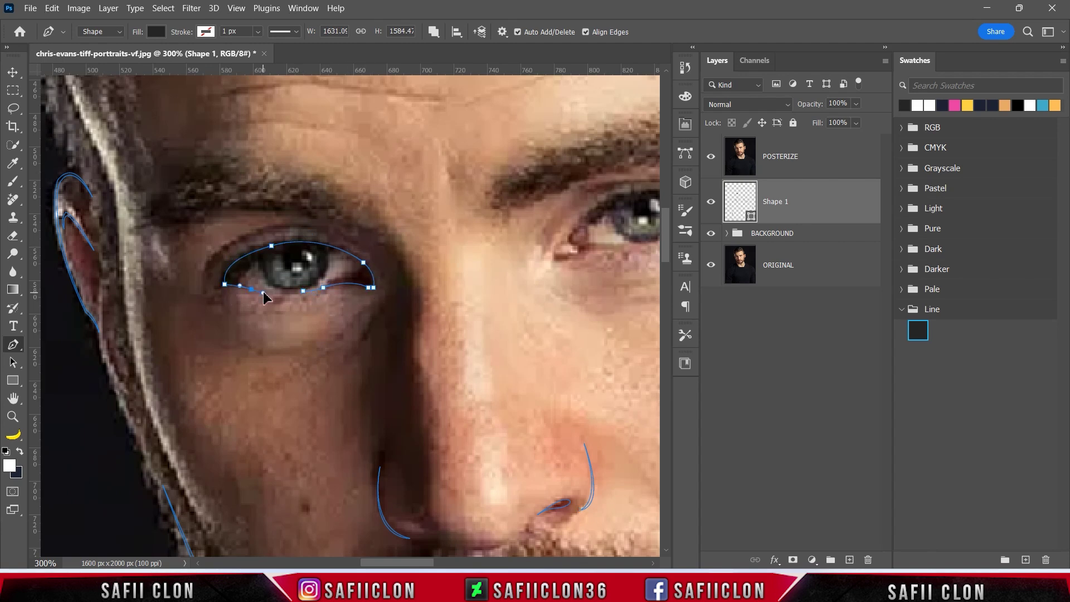
pyautogui.hotkey('ctrl', '+')
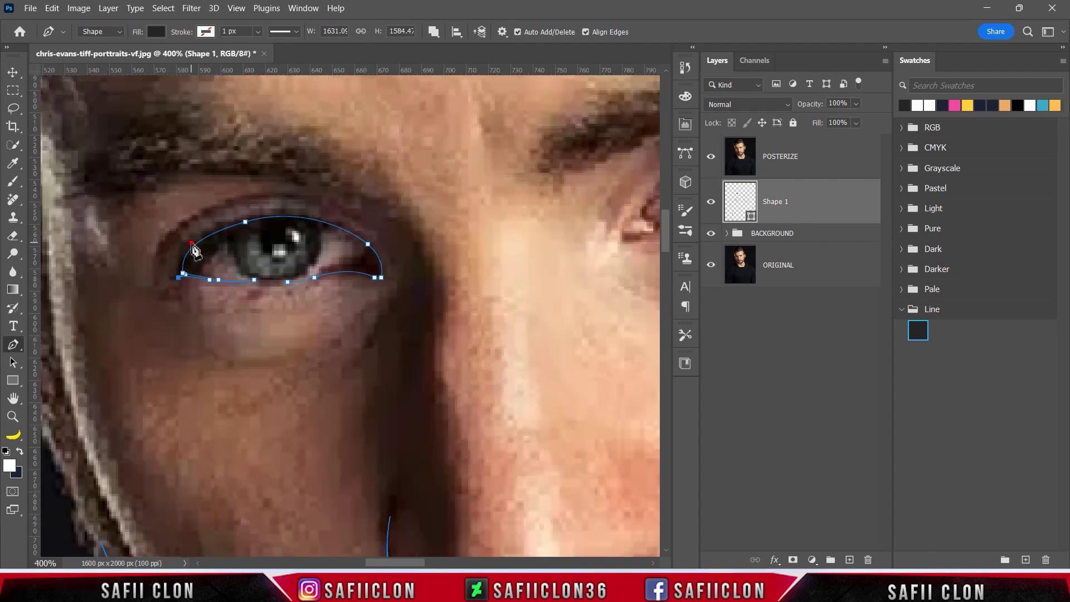
pyautogui.click(283, 218)
pyautogui.moveTo(368, 244)
pyautogui.mouseDown()
pyautogui.moveTo(361, 233)
pyautogui.moveTo(368, 243)
pyautogui.mouseUp()
pyautogui.moveTo(298, 215); pyautogui.dragTo(330, 222)
pyautogui.moveTo(385, 280); pyautogui.dragTo(388, 308)
pyautogui.keyDown('alt'); pyautogui.click(384, 281); pyautogui.keyUp('alt')
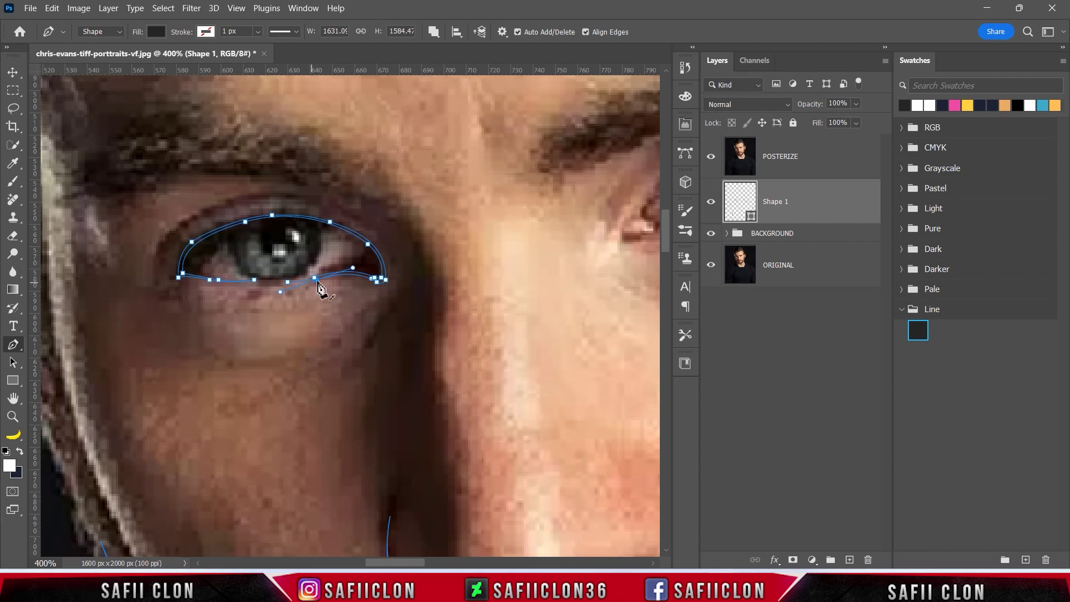
# Step: Trace a curved crease line over the left upper eyelid
pyautogui.click(154, 277)
pyautogui.moveTo(361, 222)
pyautogui.mouseDown()
pyautogui.moveTo(490, 254)
pyautogui.moveTo(536, 298)
pyautogui.mouseUp()
pyautogui.scroll(1, 408, 568)
pyautogui.click(201, 251)
pyautogui.moveTo(362, 254); pyautogui.dragTo(375, 269)
pyautogui.moveTo(252, 229); pyautogui.dragTo(163, 239)
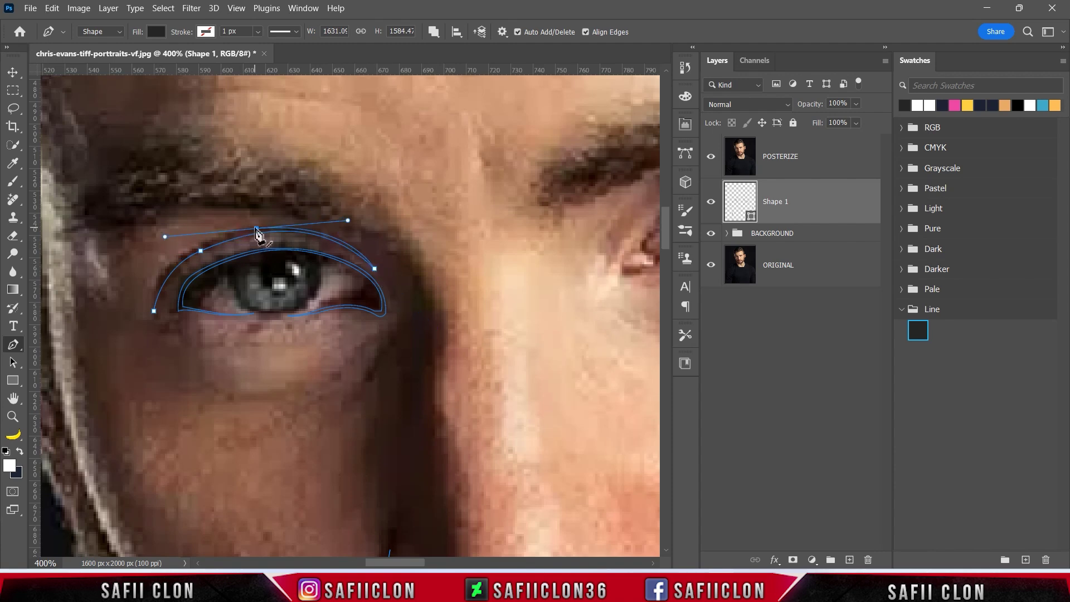
pyautogui.click(183, 254)
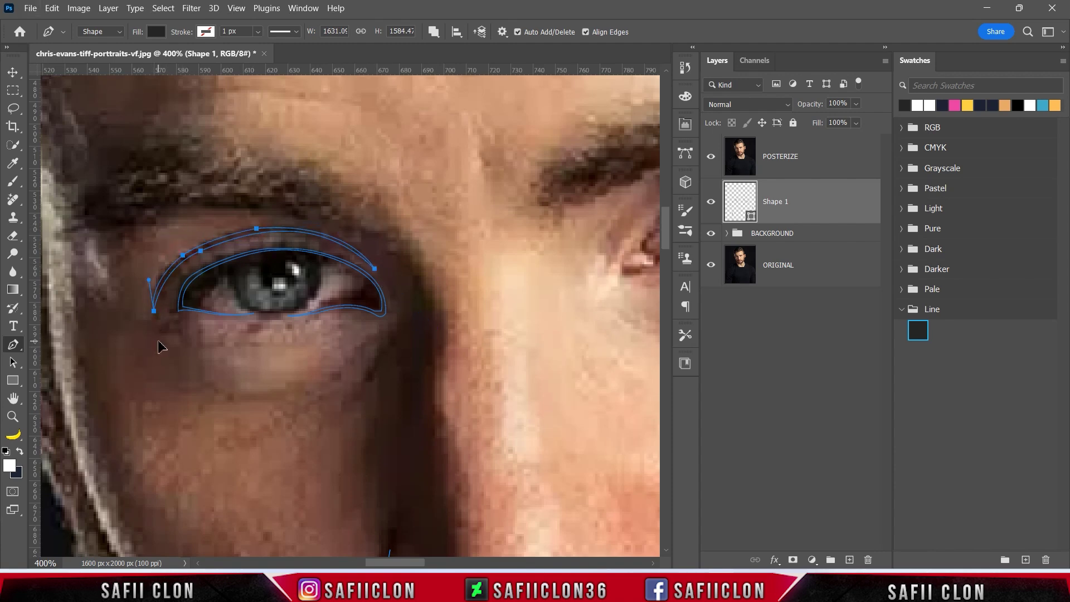
# Step: Outline the right eye around both lids, reshaping the lower-lid curve
pyautogui.click(466, 562)
pyautogui.click(405, 267)
pyautogui.click(454, 235)
pyautogui.moveTo(392, 215)
pyautogui.mouseDown()
pyautogui.moveTo(351, 221)
pyautogui.moveTo(286, 259)
pyautogui.mouseUp()
pyautogui.click(285, 273)
pyautogui.click(296, 241)
pyautogui.click(429, 213)
pyautogui.click(478, 235)
pyautogui.click(499, 244)
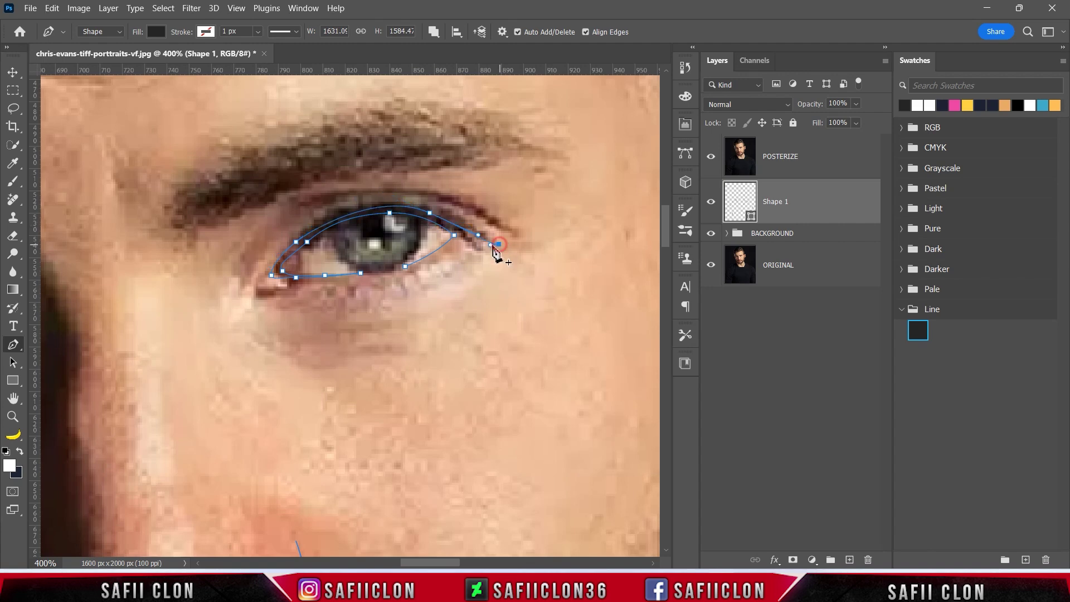
pyautogui.click(459, 230)
pyautogui.moveTo(426, 256); pyautogui.dragTo(426, 266)
# Step: Draw a curved crease line over the right upper eyelid
pyautogui.click(517, 235)
pyautogui.moveTo(328, 202); pyautogui.dragTo(230, 244)
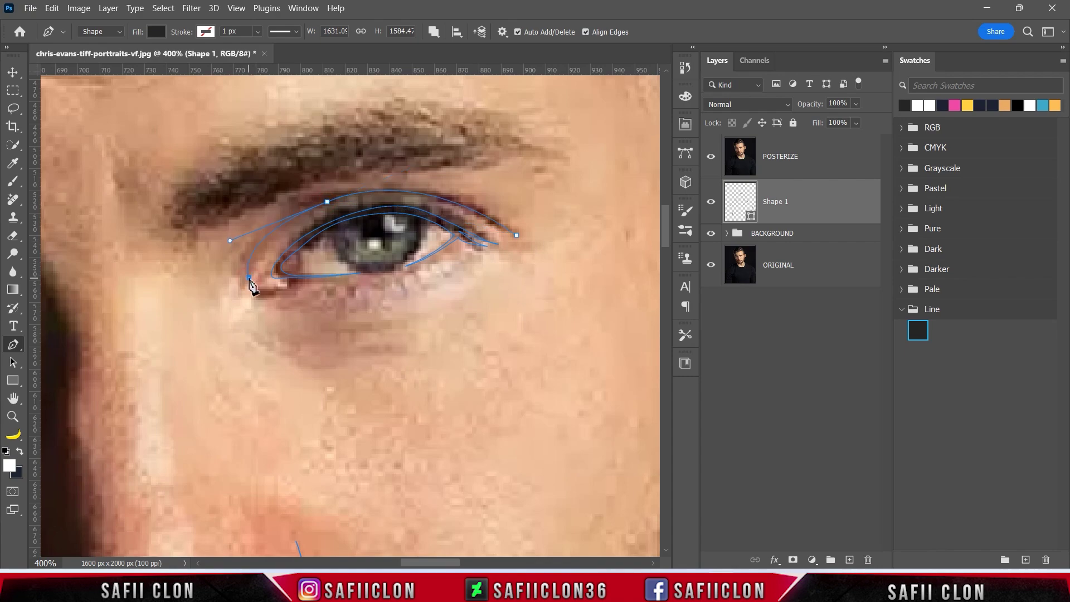
pyautogui.moveTo(367, 191); pyautogui.dragTo(475, 167)
pyautogui.scroll(-2, 585, 299)
pyautogui.scroll(-2, 521, 270)
pyautogui.scroll(-3, 521, 270)
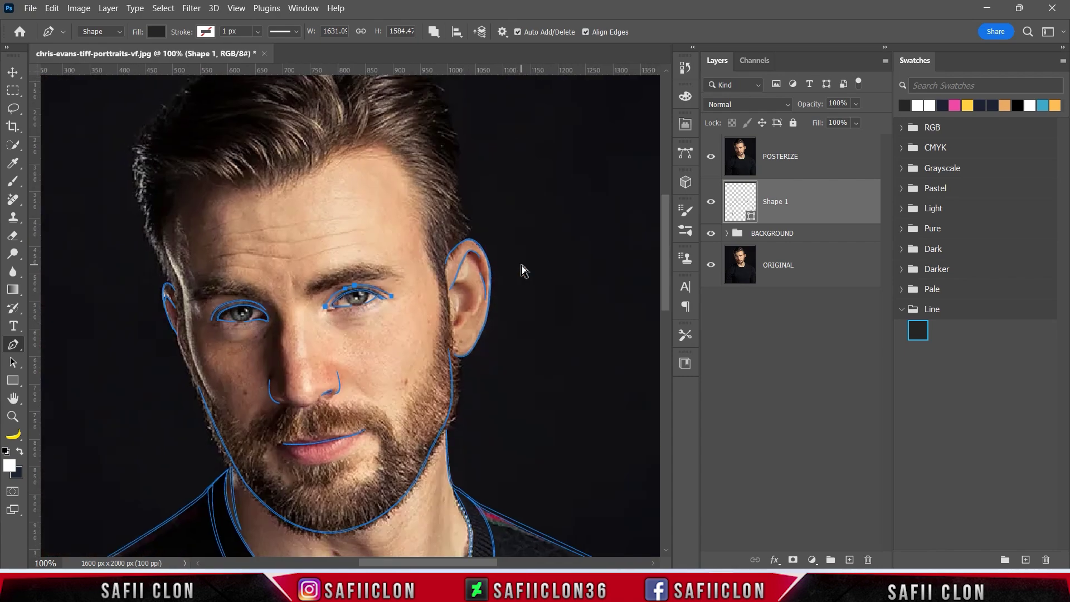
# Step: Add two short wrinkle strokes on the forehead above the left eye
pyautogui.scroll(4, 521, 273)
pyautogui.scroll(-2, 524, 273)
pyautogui.scroll(-2, 520, 305)
pyautogui.scroll(4, 478, 389)
pyautogui.moveTo(430, 563); pyautogui.dragTo(394, 563)
pyautogui.click(354, 255)
pyautogui.scroll(2, 348, 268)
pyautogui.click(342, 254)
pyautogui.scroll(-2, 429, 220)
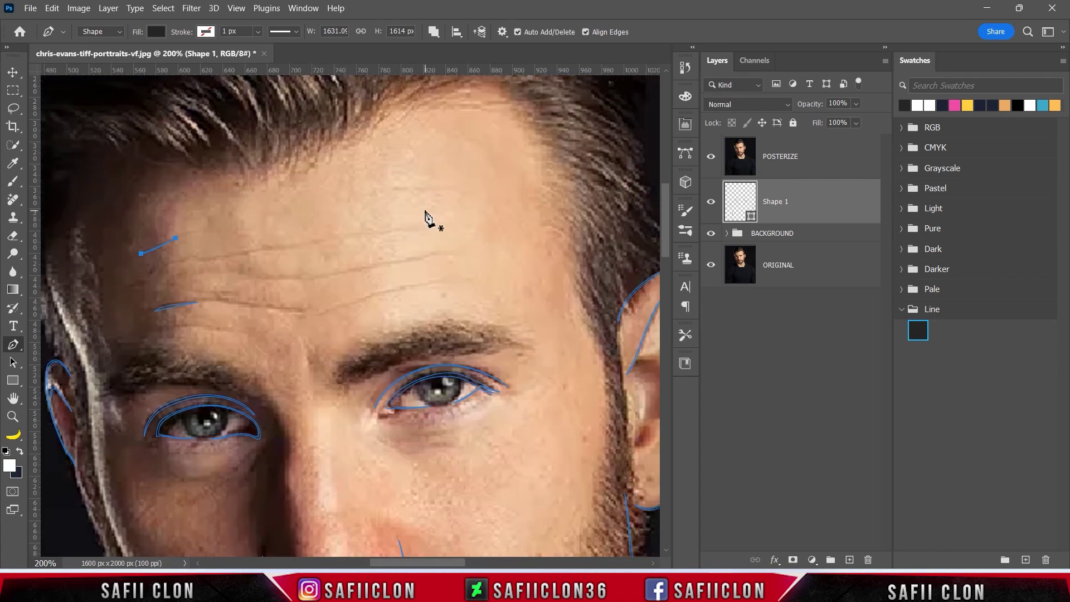
pyautogui.scroll(-1, 471, 270)
pyautogui.scroll(-1, 472, 277)
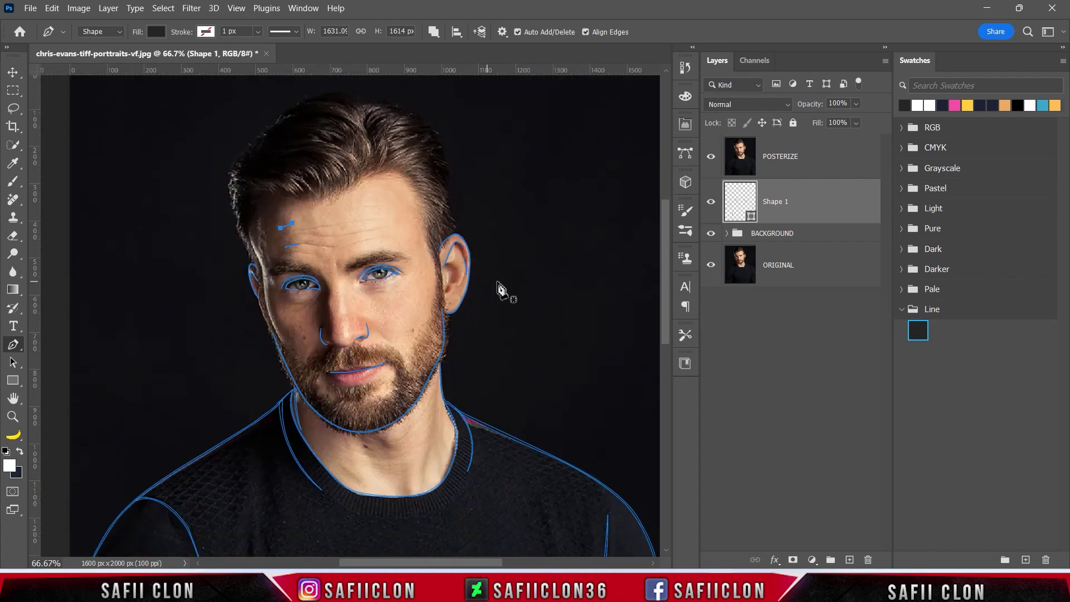
# Step: Hide the POSTERIZE layer and deselect paths to preview the black line art
pyautogui.click(712, 158)
pyautogui.keyDown('ctrl'); pyautogui.click(598, 250); pyautogui.keyUp('ctrl')
pyautogui.hotkey('ctrl', '-')
pyautogui.hotkey('ctrl', '-')
pyautogui.hotkey('ctrl', '-')
pyautogui.hotkey('ctrl', '+')
pyautogui.hotkey('ctrl', '+')
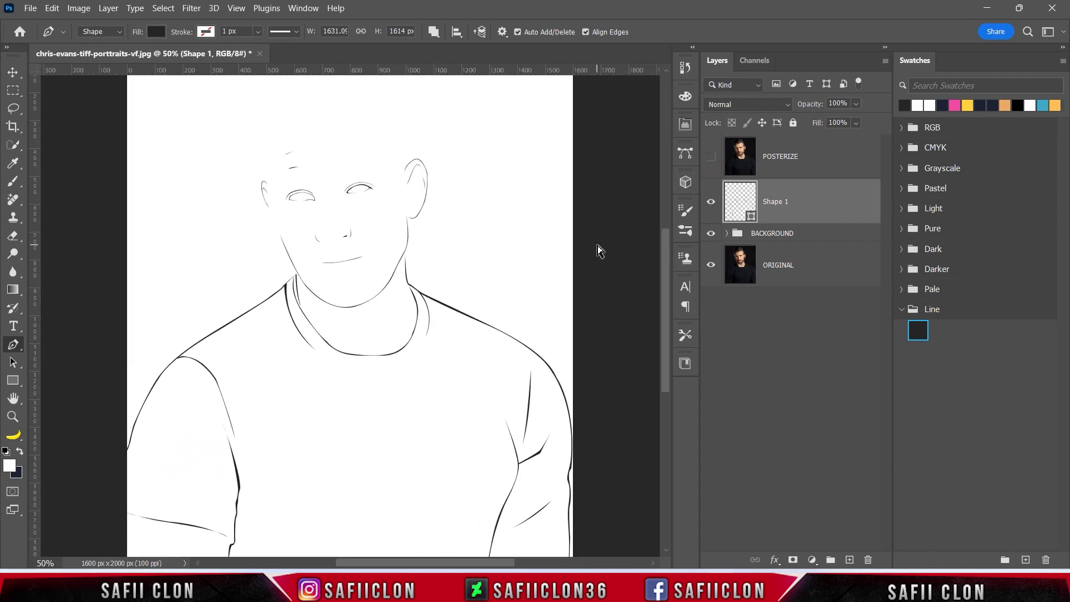
pyautogui.hotkey('ctrl', '+')
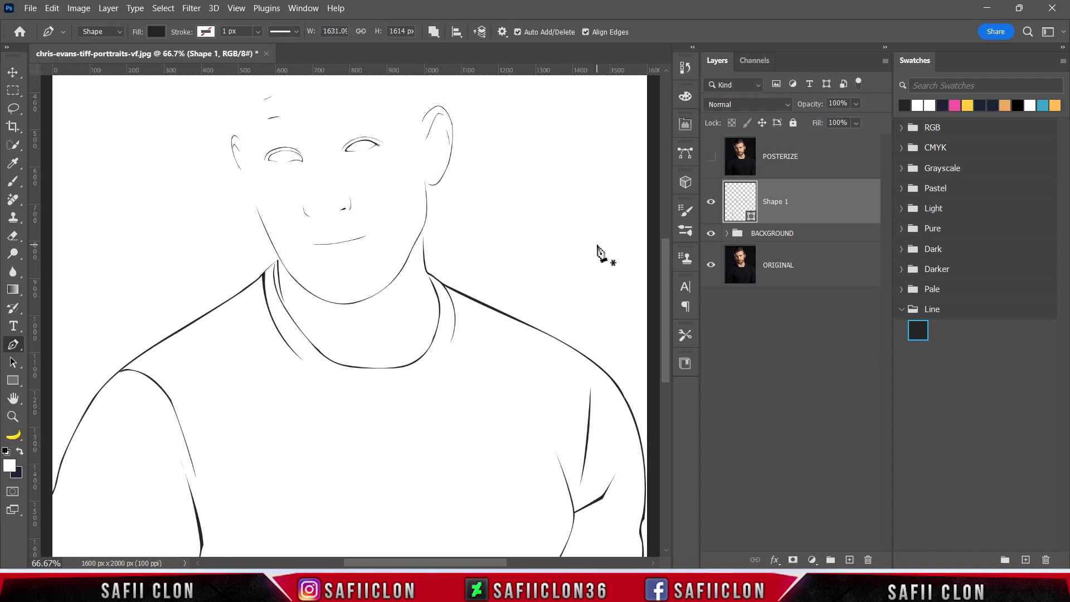
pyautogui.scroll(5, 579, 277)
pyautogui.scroll(1, 580, 277)
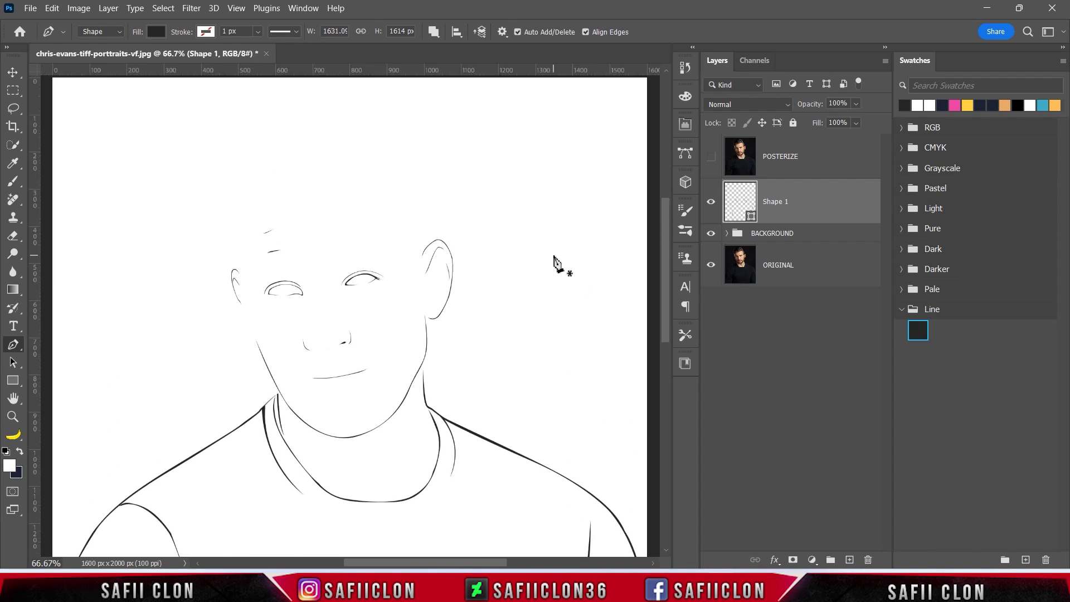
# Step: Set Path Operations to New Layer and show the POSTERIZE layer again
pyautogui.click(434, 32)
pyautogui.click(454, 46)
pyautogui.click(712, 157)
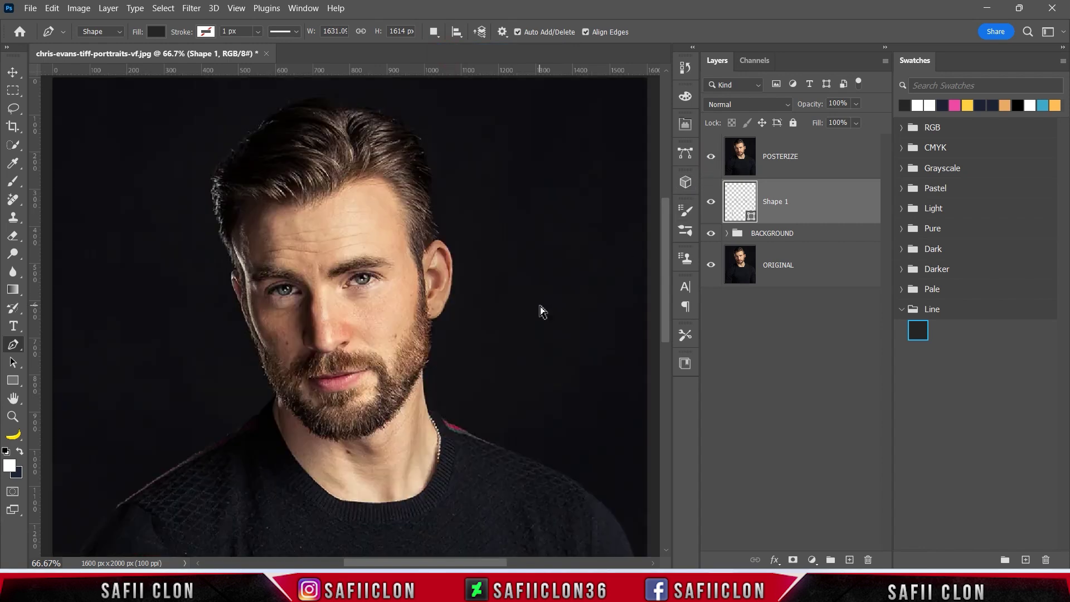
# Step: Zoom to 200% and start a new hair shape with zigzag anchors along the hairline
pyautogui.hotkey('ctrl', '+')
pyautogui.scroll(2, 536, 312)
pyautogui.scroll(3, 425, 364)
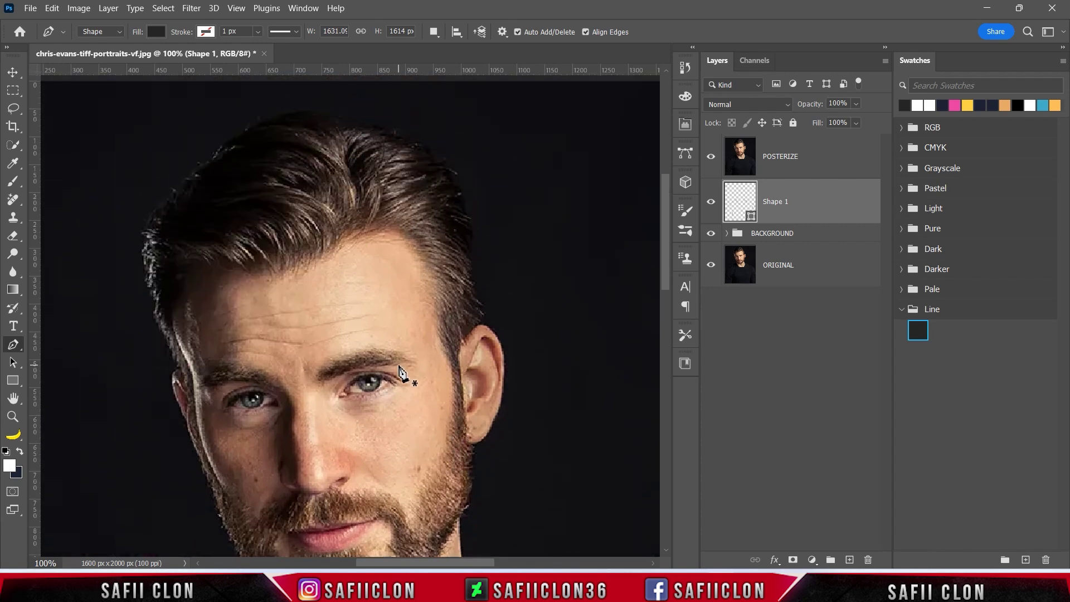
pyautogui.hotkey('ctrl', '+')
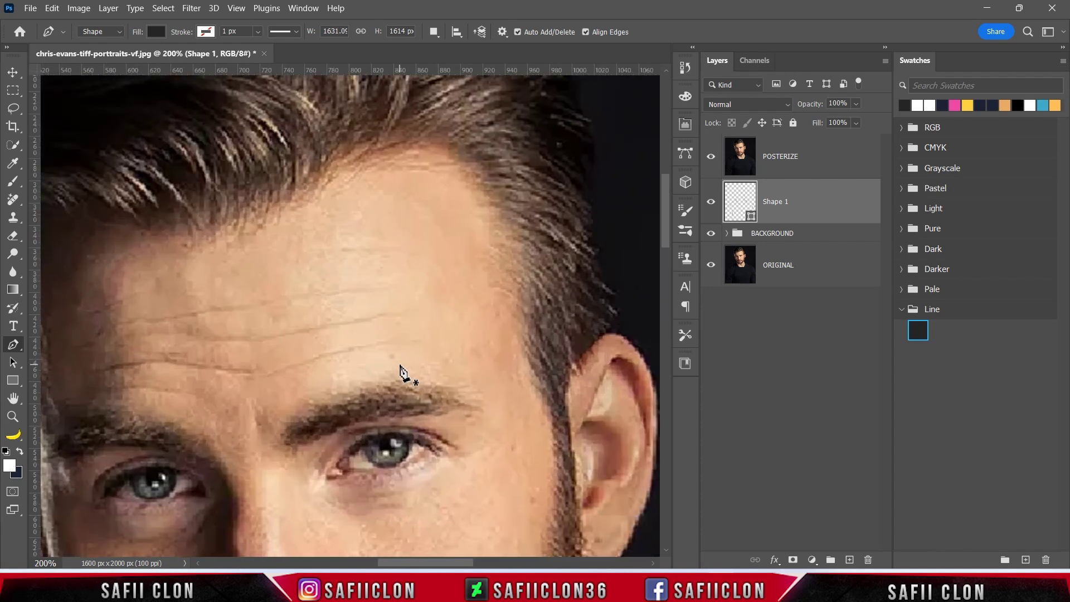
pyautogui.scroll(1, 268, 404)
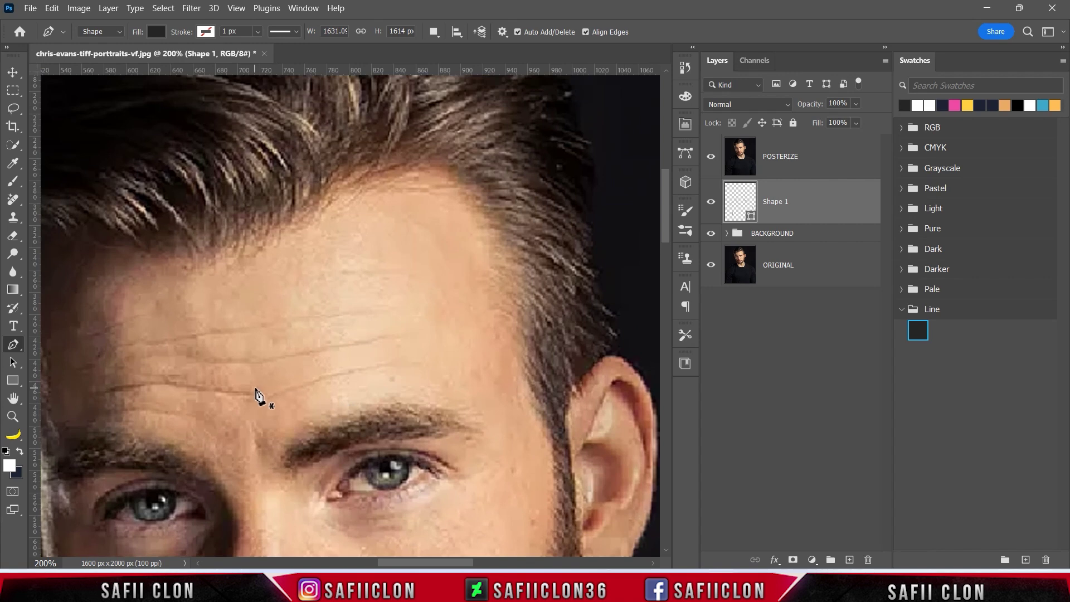
pyautogui.scroll(1, 262, 397)
pyautogui.hscroll(-3, 368, 390)
pyautogui.hscroll(-3, 390, 334)
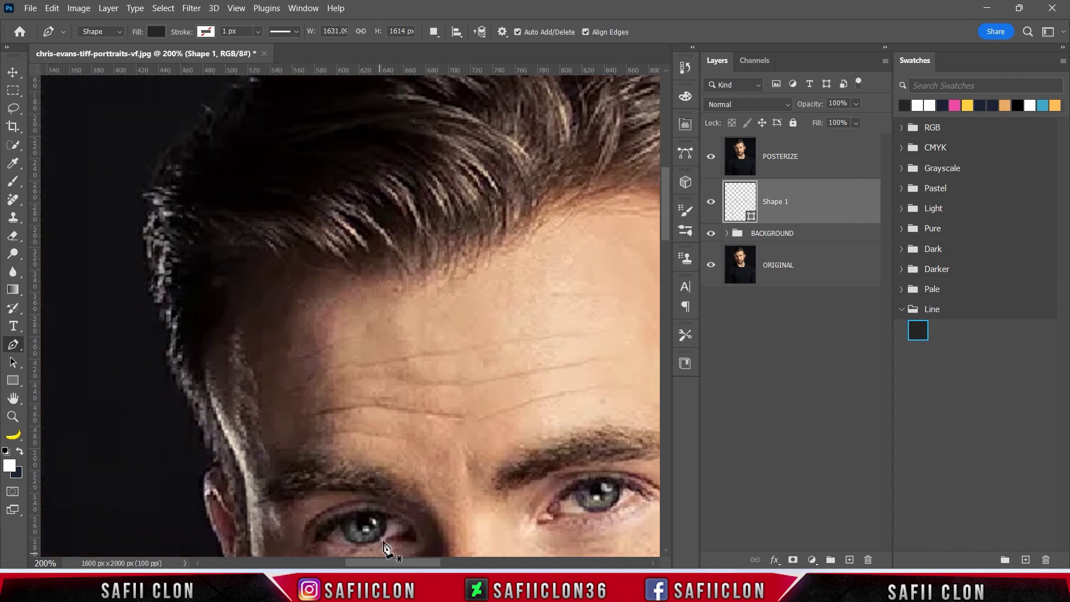
pyautogui.click(399, 270)
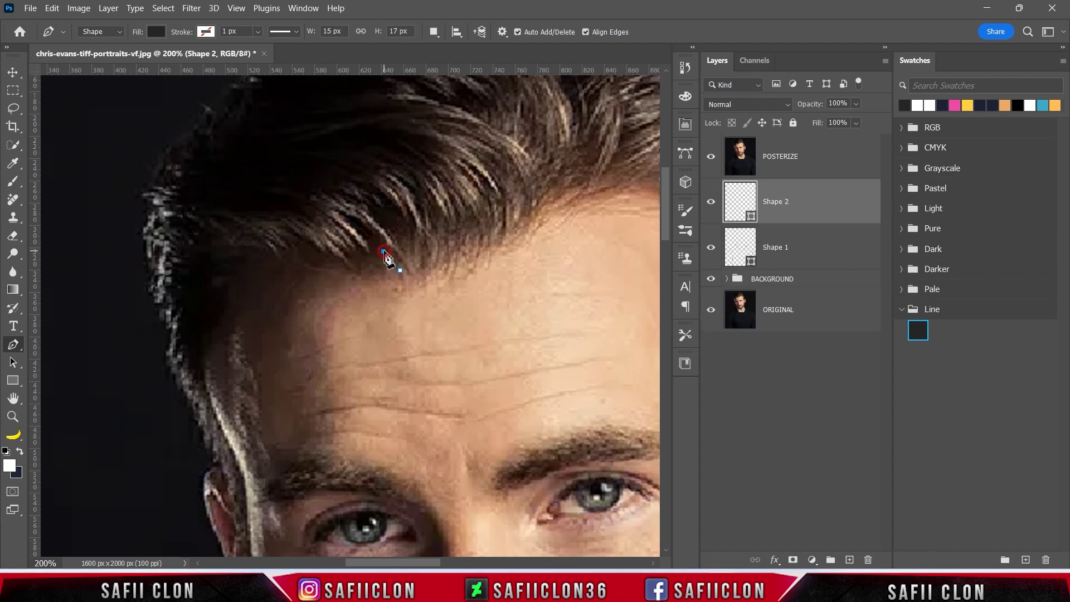
pyautogui.click(386, 277)
pyautogui.click(377, 255)
pyautogui.click(363, 260)
pyautogui.click(365, 278)
pyautogui.moveTo(315, 264)
pyautogui.mouseDown()
pyautogui.moveTo(290, 262)
pyautogui.moveTo(521, 273)
pyautogui.mouseUp()
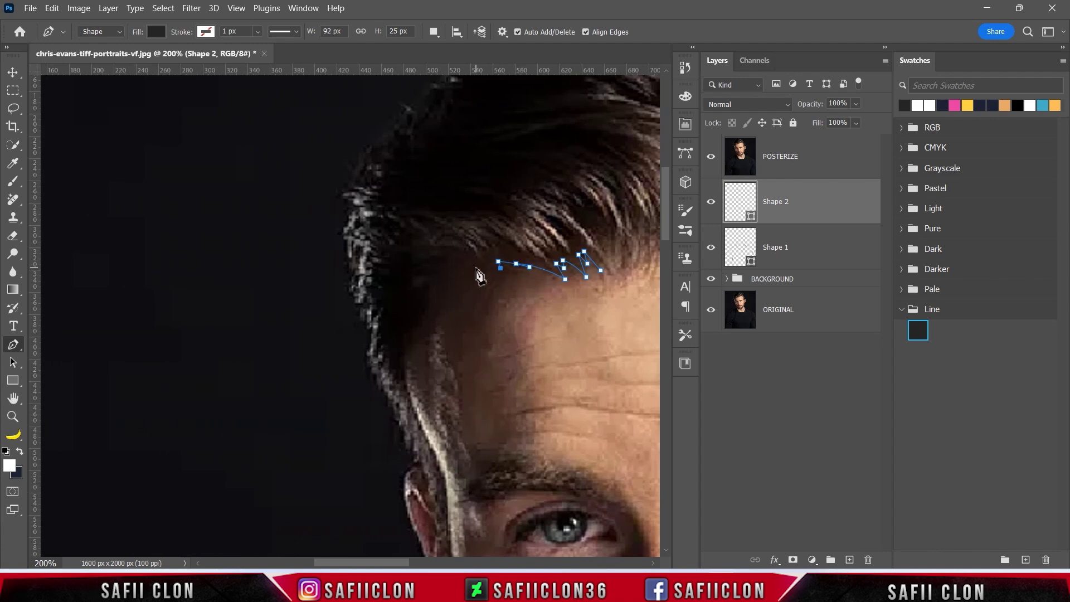
pyautogui.moveTo(472, 264); pyautogui.dragTo(450, 267)
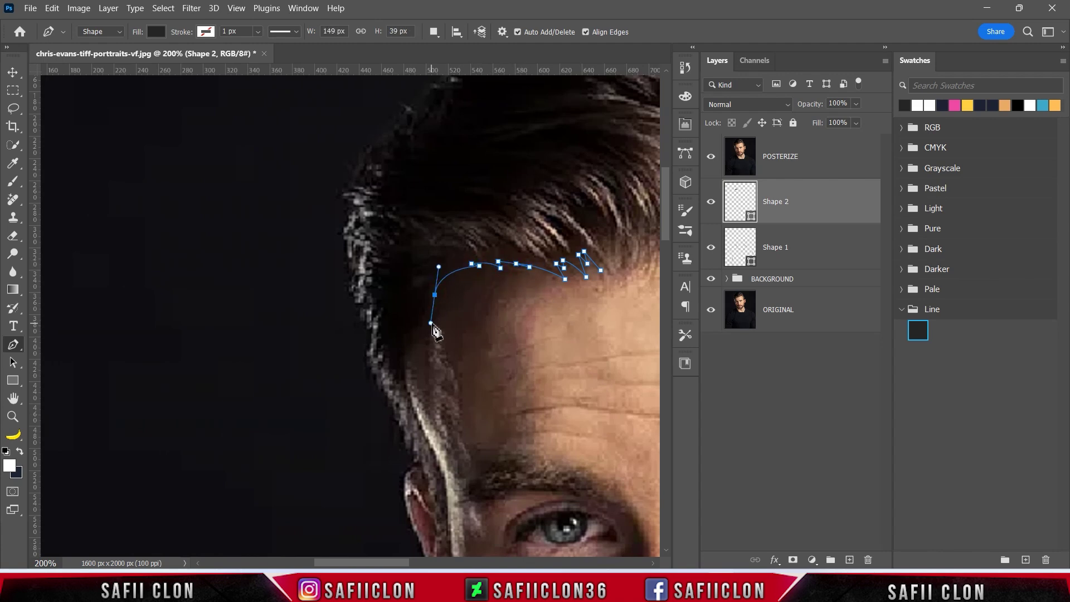
# Step: Continue the hair outline down the side of the face
pyautogui.scroll(-3, 438, 329)
pyautogui.moveTo(409, 211)
pyautogui.mouseDown()
pyautogui.moveTo(388, 263)
pyautogui.moveTo(420, 326)
pyautogui.mouseUp()
pyautogui.scroll(-3, 412, 289)
pyautogui.scroll(-1, 449, 287)
pyautogui.moveTo(444, 261); pyautogui.dragTo(476, 337)
pyautogui.scroll(-1, 451, 293)
pyautogui.click(489, 369)
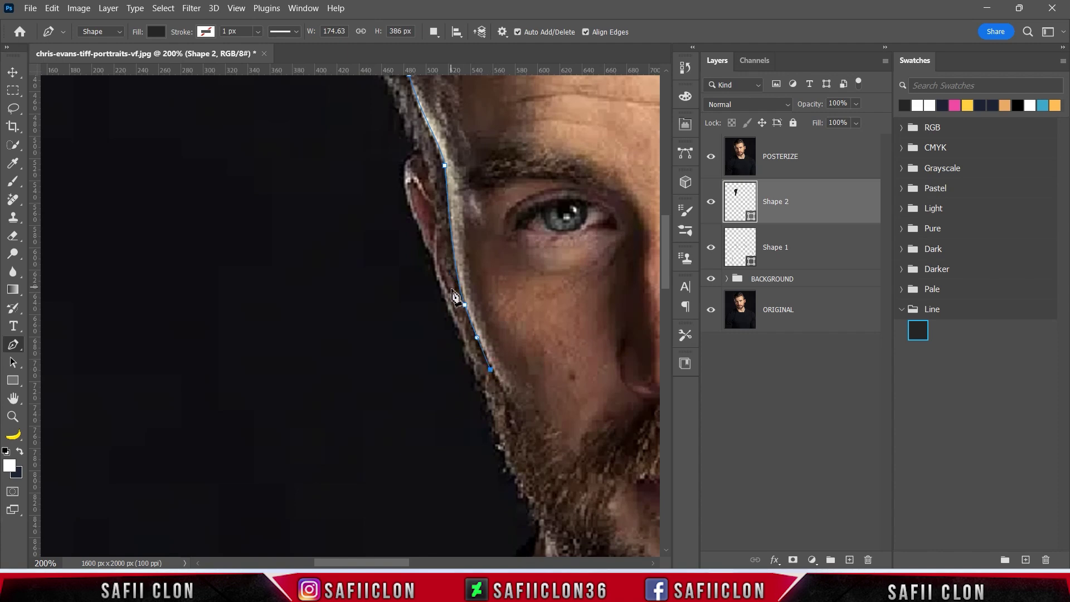
pyautogui.scroll(1, 428, 223)
pyautogui.moveTo(427, 227); pyautogui.dragTo(426, 217)
# Step: Trace jagged anchors up the outer hair edge
pyautogui.click(423, 219)
pyautogui.click(406, 183)
pyautogui.click(394, 151)
pyautogui.scroll(2, 390, 145)
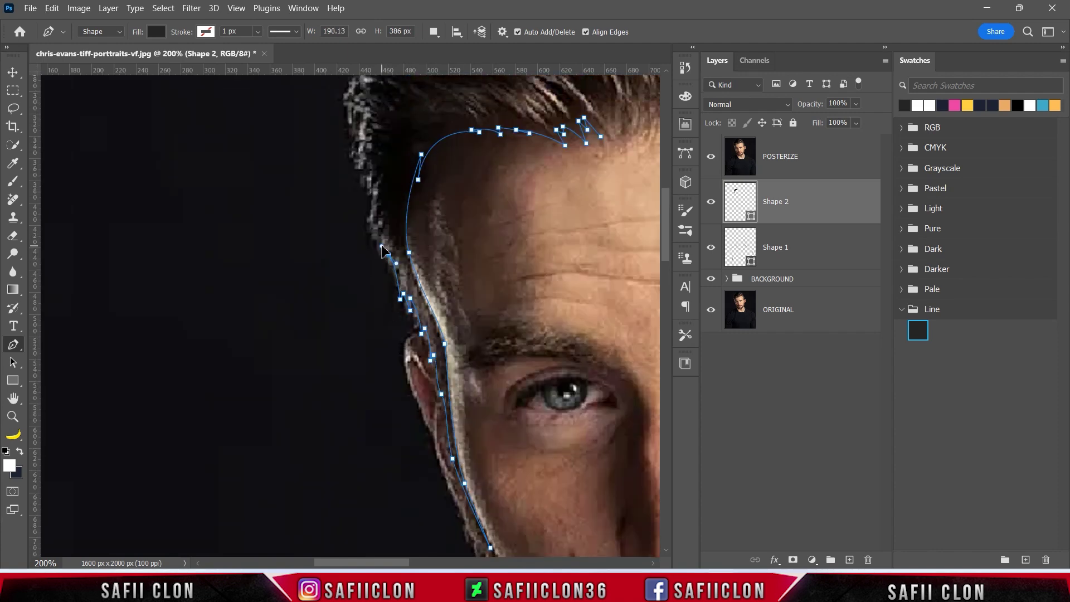
pyautogui.click(381, 246)
pyautogui.click(368, 220)
pyautogui.scroll(1, 375, 264)
pyautogui.scroll(2, 373, 263)
pyautogui.click(348, 244)
pyautogui.scroll(3, 352, 233)
pyautogui.click(349, 319)
pyautogui.click(346, 300)
pyautogui.click(343, 268)
pyautogui.click(348, 250)
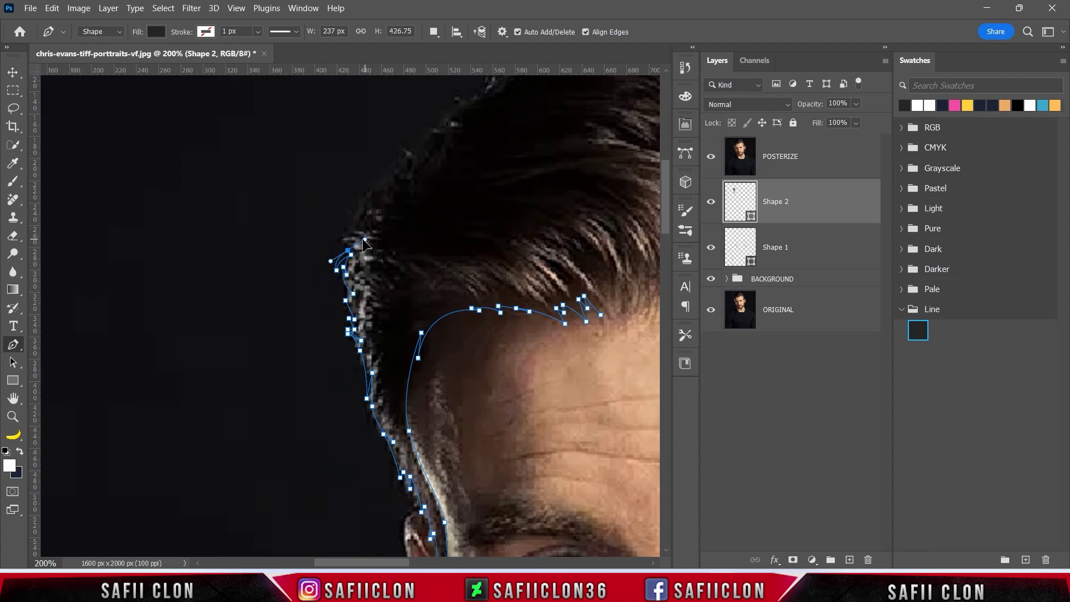
# Step: Extend the jagged hair outline higher toward the top of the head
pyautogui.scroll(2, 335, 248)
pyautogui.scroll(1, 334, 248)
pyautogui.click(330, 315)
pyautogui.click(363, 282)
pyautogui.click(364, 271)
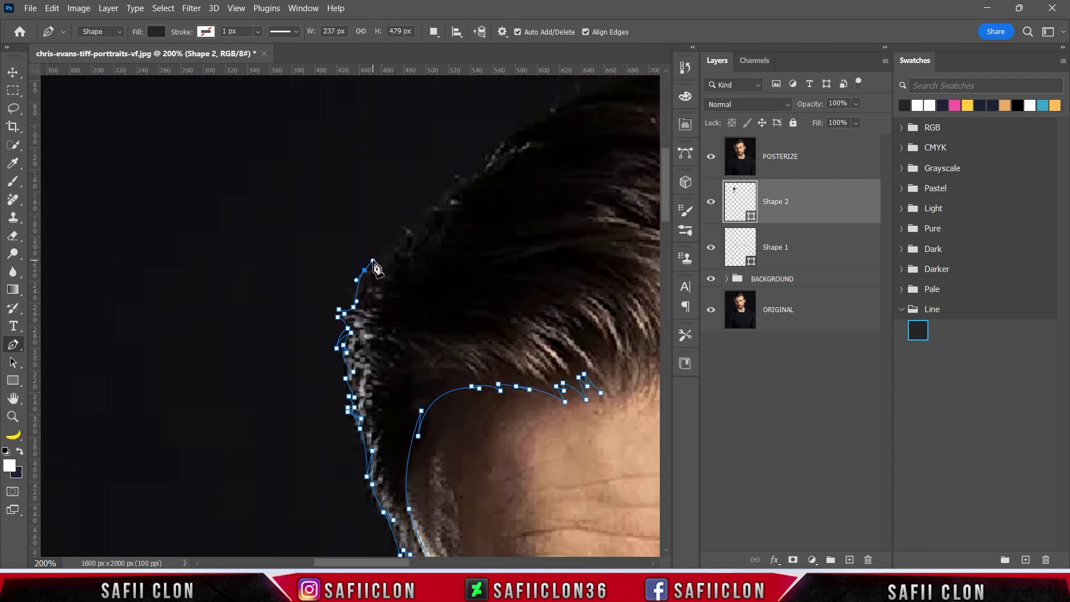
pyautogui.scroll(3, 368, 268)
pyautogui.moveTo(400, 336); pyautogui.dragTo(410, 312)
pyautogui.click(399, 321)
pyautogui.click(427, 312)
pyautogui.click(447, 296)
pyautogui.click(462, 268)
# Step: Curve the outline across the top of the hair
pyautogui.hscroll(3, 424, 287)
pyautogui.scroll(2, 382, 286)
pyautogui.click(359, 318)
pyautogui.click(415, 279)
pyautogui.click(447, 254)
pyautogui.hscroll(4, 449, 269)
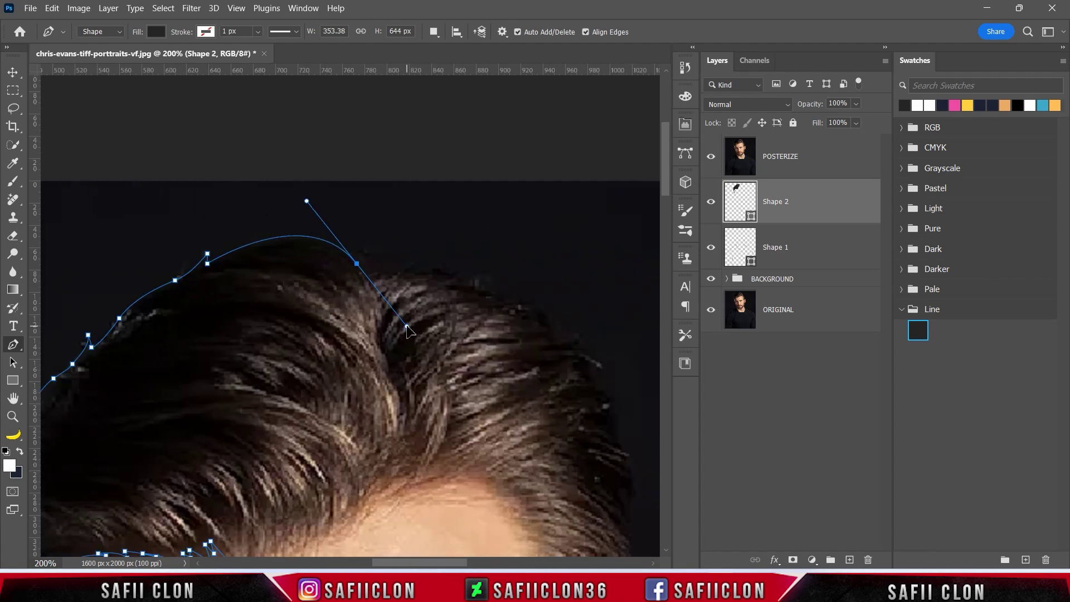
pyautogui.moveTo(369, 268)
pyautogui.mouseDown()
pyautogui.moveTo(418, 259)
pyautogui.moveTo(471, 288)
pyautogui.moveTo(517, 278)
pyautogui.mouseUp()
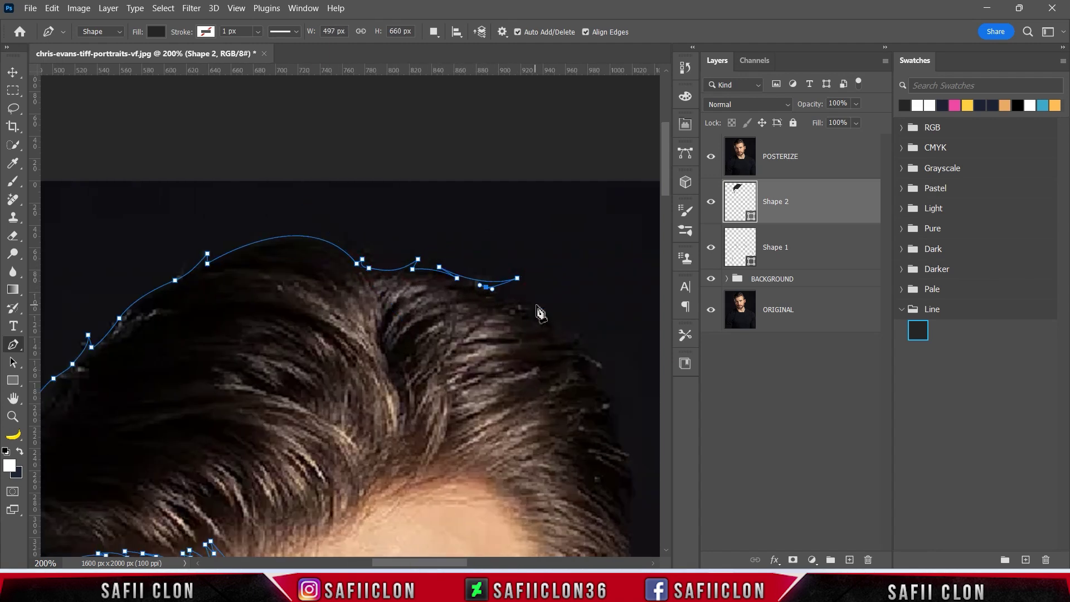
pyautogui.scroll(-1, 540, 308)
pyautogui.hscroll(4, 540, 309)
pyautogui.moveTo(310, 282); pyautogui.dragTo(395, 356)
# Step: Bring the outline down the hair's right edge toward the ear
pyautogui.click(372, 374)
pyautogui.scroll(-2, 390, 362)
pyautogui.click(388, 401)
pyautogui.scroll(-2, 390, 435)
pyautogui.click(391, 376)
pyautogui.click(399, 413)
pyautogui.scroll(-2, 418, 407)
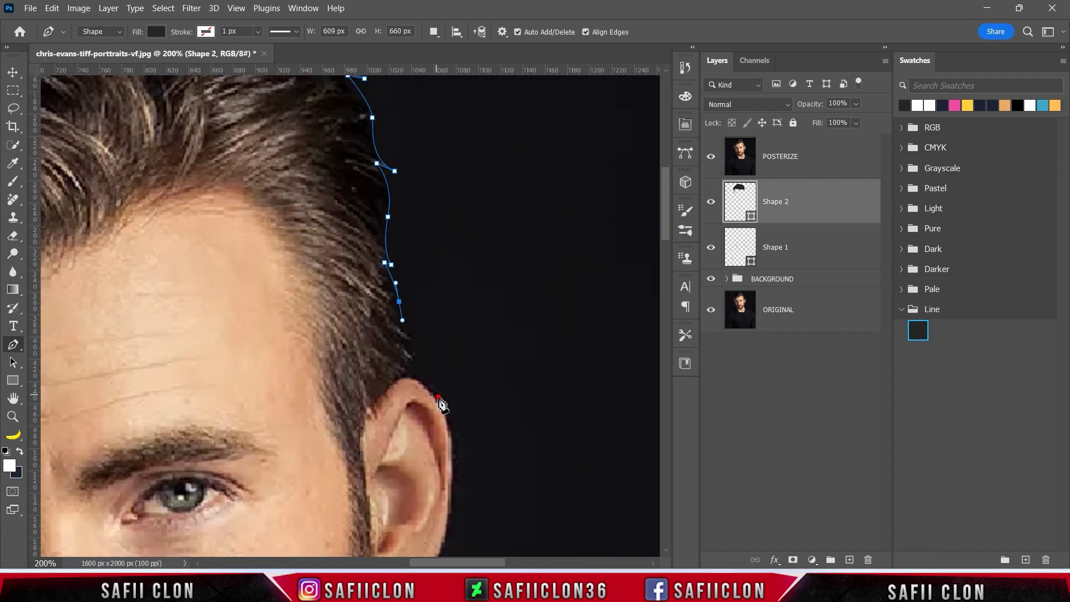
# Step: Check the shape without the photo, then trace around the ear's top and inner edge
pyautogui.moveTo(418, 382); pyautogui.dragTo(440, 397)
pyautogui.click(712, 159)
pyautogui.click(403, 381)
pyautogui.click(381, 394)
pyautogui.click(711, 157)
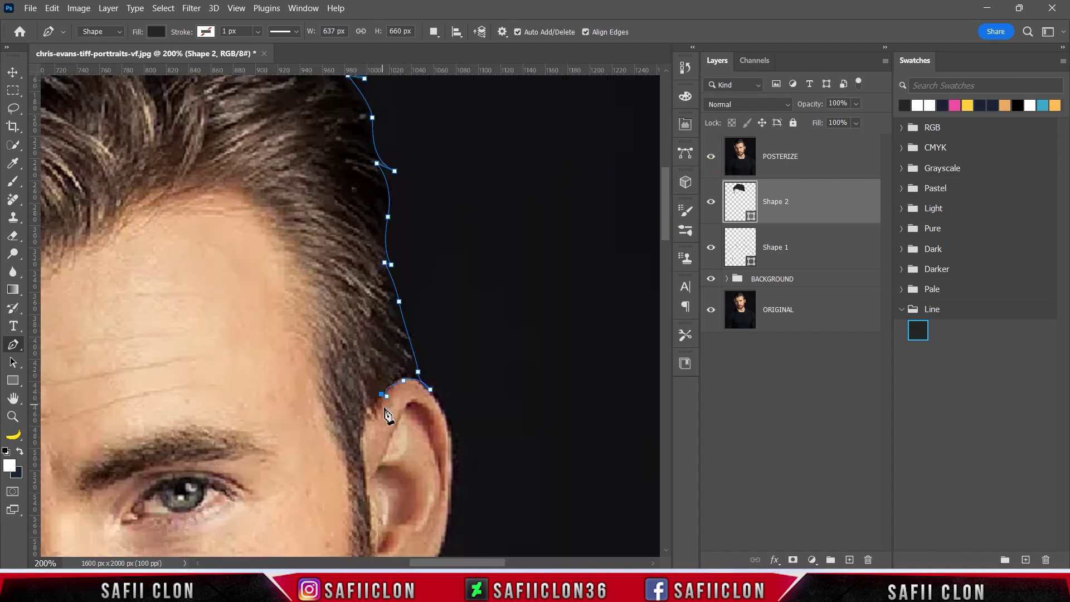
pyautogui.scroll(-3, 381, 430)
pyautogui.click(364, 252)
pyautogui.click(365, 301)
pyautogui.click(371, 379)
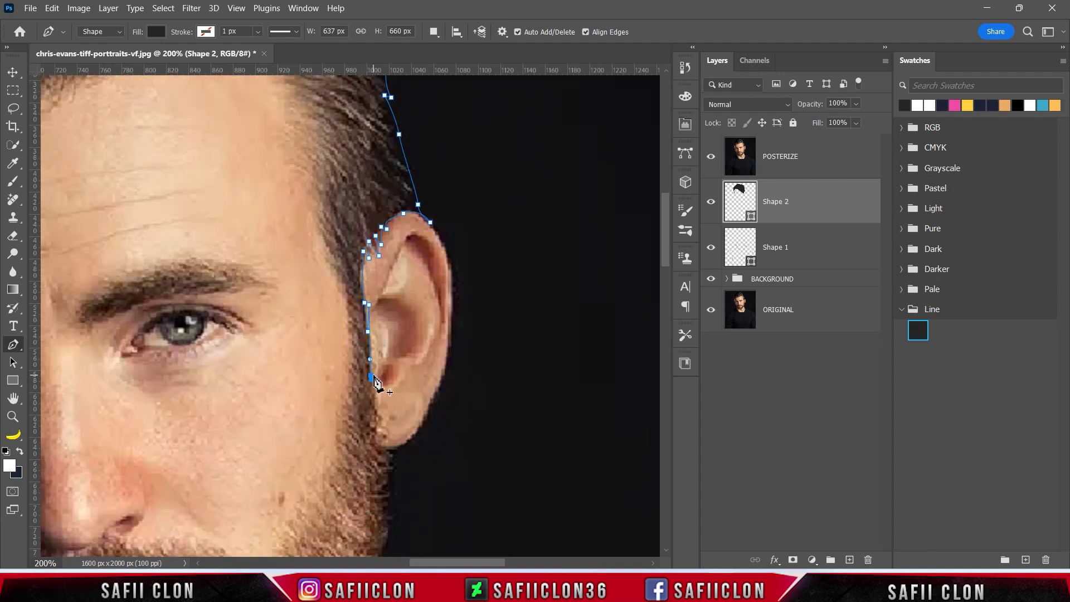
# Step: Add curved anchors down the beard's right jawline
pyautogui.scroll(-2, 379, 390)
pyautogui.moveTo(371, 301); pyautogui.dragTo(395, 339)
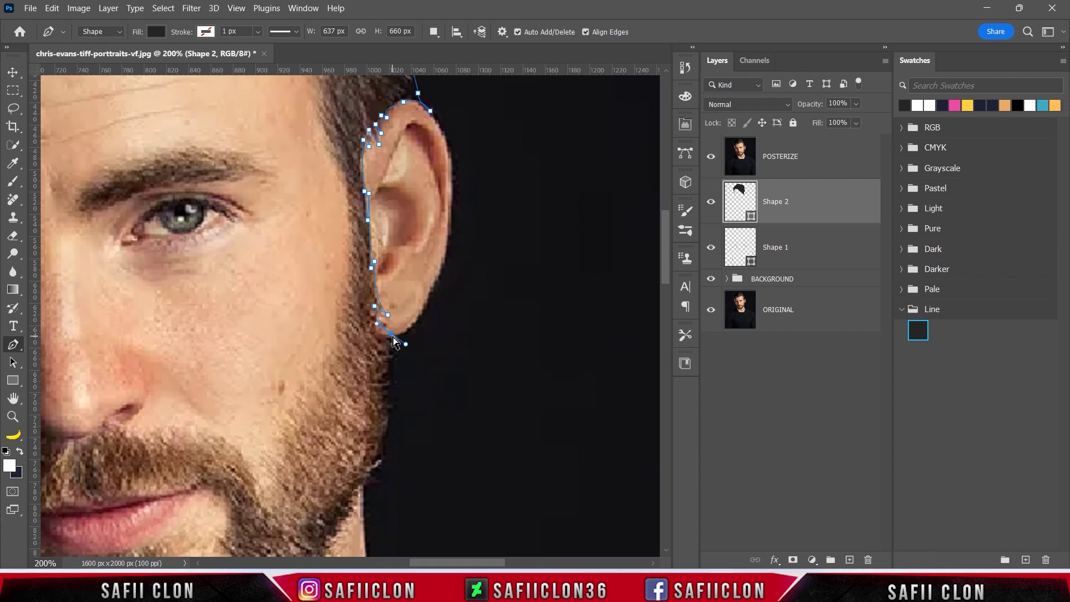
pyautogui.scroll(-1, 394, 340)
pyautogui.moveTo(378, 359)
pyautogui.mouseDown()
pyautogui.moveTo(386, 370)
pyautogui.moveTo(343, 417)
pyautogui.moveTo(299, 402)
pyautogui.mouseUp()
pyautogui.scroll(-1, 362, 424)
pyautogui.scroll(-2, 312, 424)
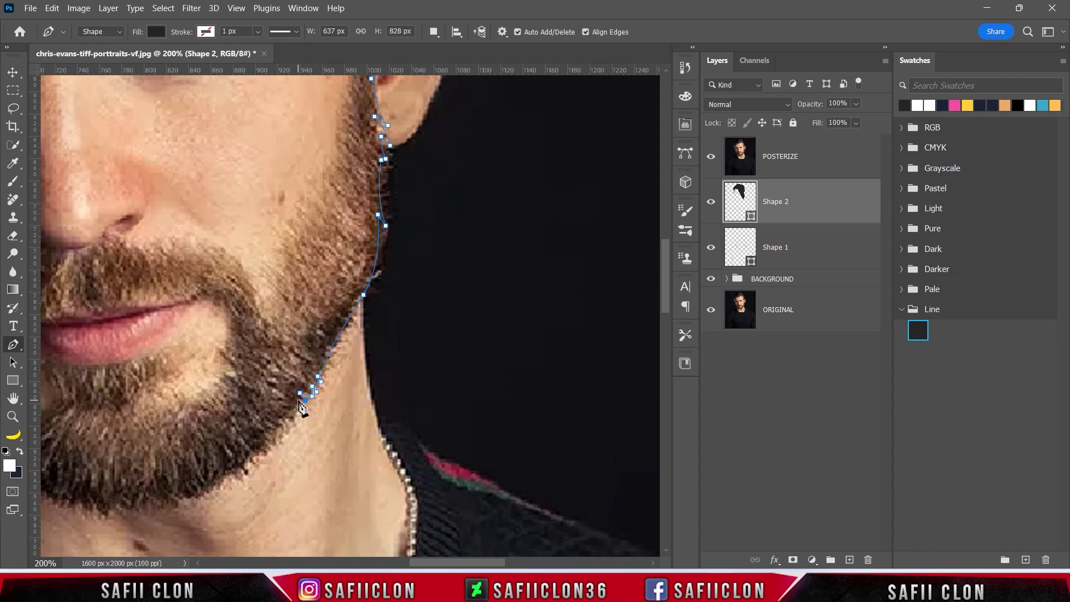
pyautogui.moveTo(280, 447); pyautogui.dragTo(266, 463)
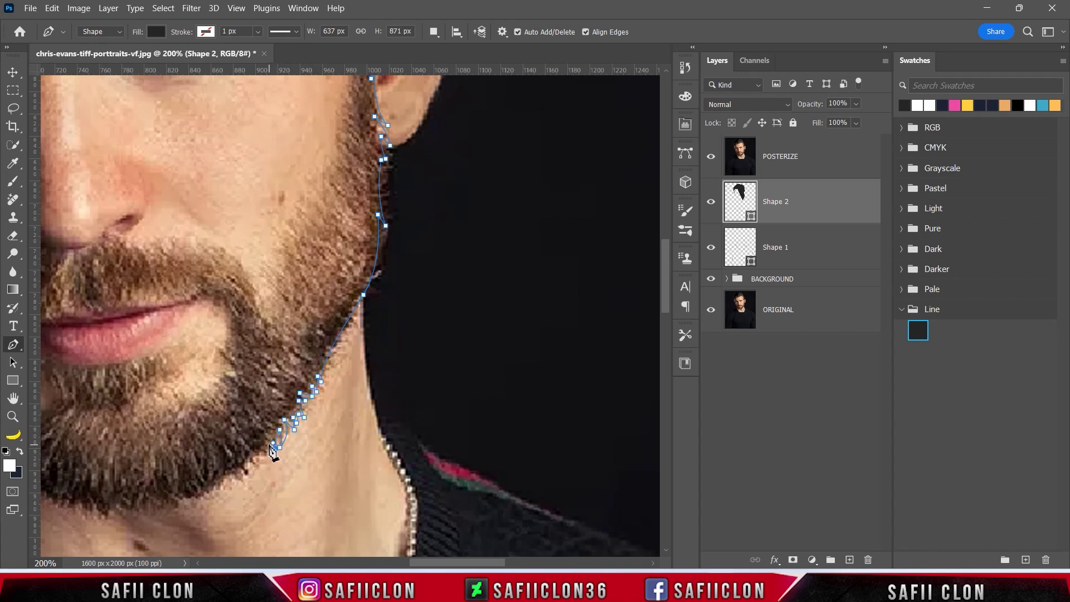
pyautogui.moveTo(249, 458); pyautogui.dragTo(252, 480)
# Step: Add anchors along the chin's lower edge, undoing the misplaced last ones
pyautogui.moveTo(231, 487); pyautogui.dragTo(443, 392)
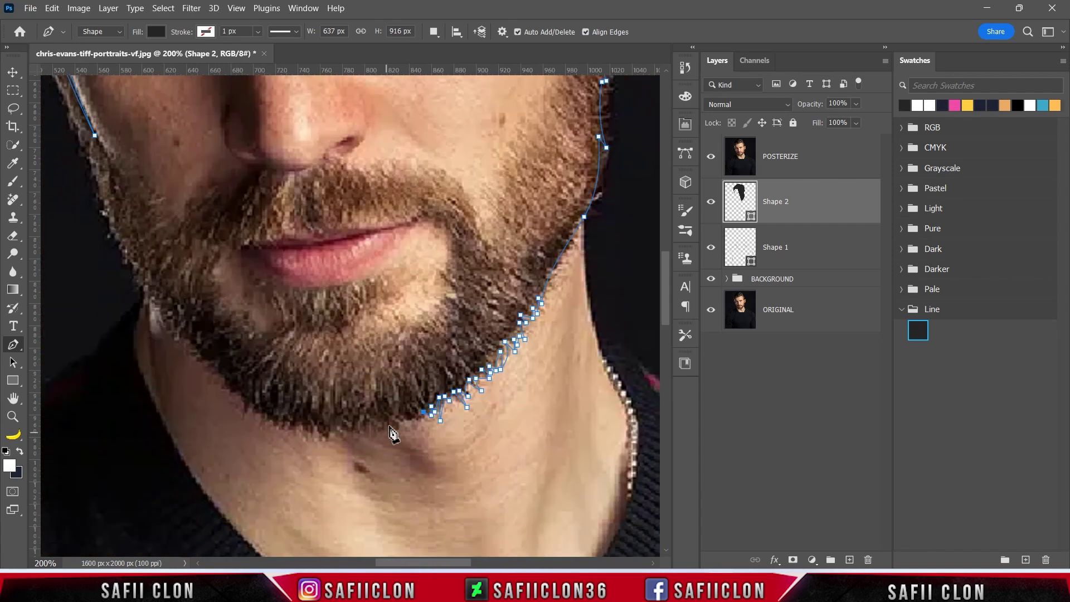
pyautogui.click(413, 385)
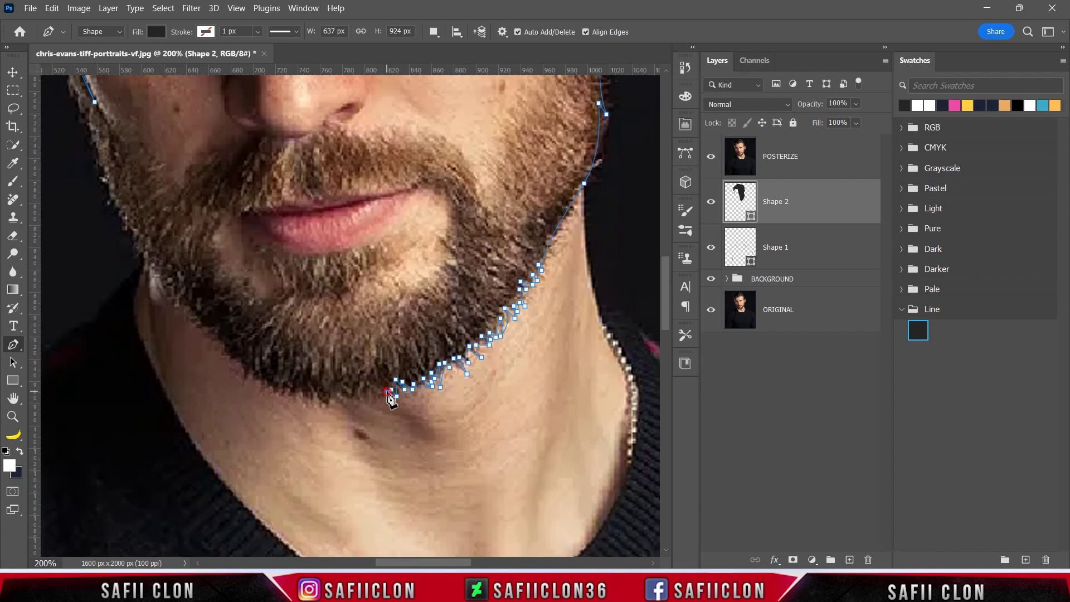
pyautogui.moveTo(373, 395)
pyautogui.mouseDown()
pyautogui.moveTo(335, 411)
pyautogui.moveTo(503, 416)
pyautogui.moveTo(464, 397)
pyautogui.mouseUp()
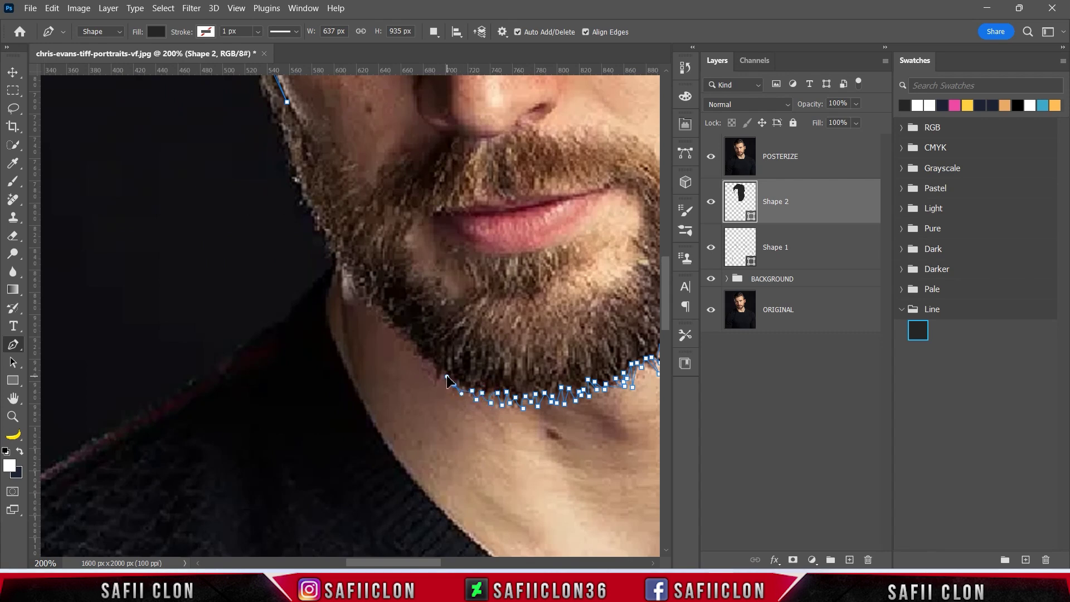
pyautogui.hotkey('ctrl', 'z')
# Step: Re-place the chin anchors and carry the beard outline up onto the left jaw
pyautogui.click(466, 394)
pyautogui.click(451, 381)
pyautogui.moveTo(420, 357)
pyautogui.mouseDown()
pyautogui.moveTo(430, 364)
pyautogui.moveTo(404, 336)
pyautogui.mouseUp()
pyautogui.click(409, 338)
pyautogui.scroll(3, 400, 334)
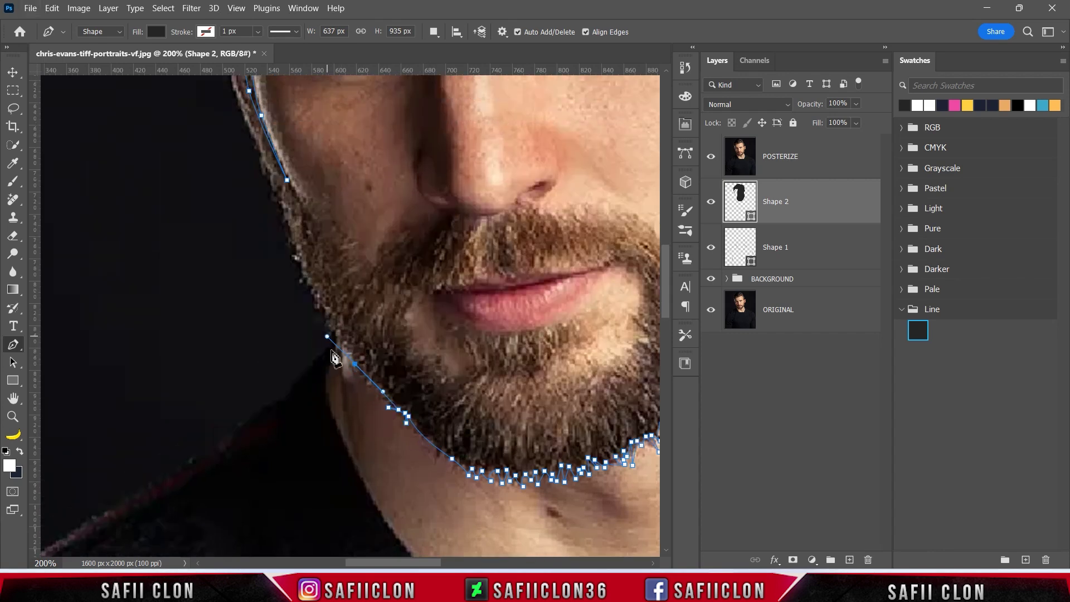
pyautogui.scroll(2, 346, 363)
pyautogui.click(337, 370)
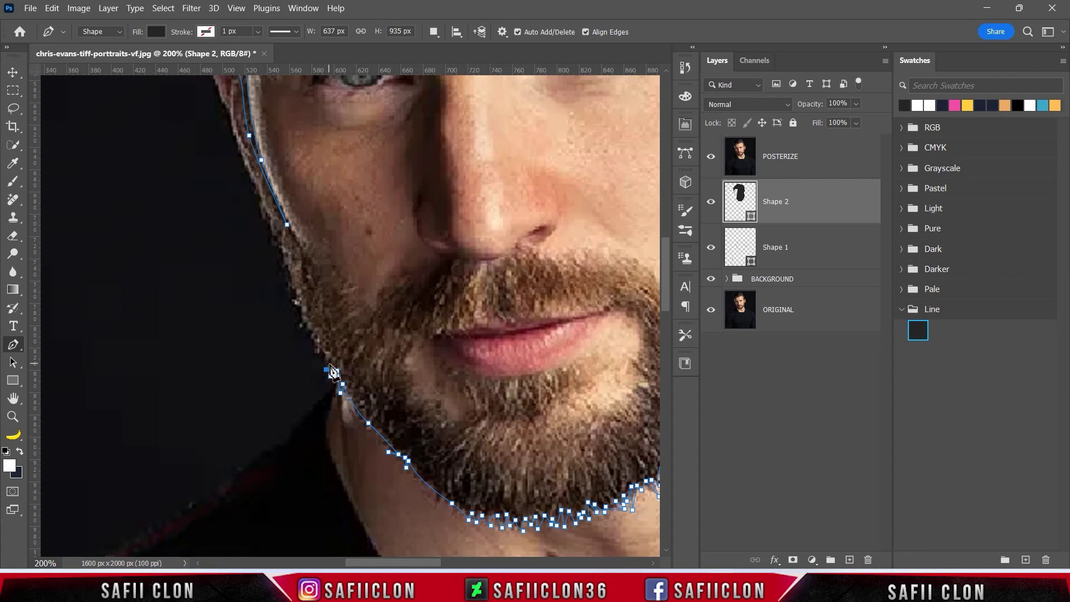
# Step: Add curved and corner anchors along the left jaw and lower beard edge
pyautogui.scroll(2, 332, 370)
pyautogui.scroll(1, 329, 352)
pyautogui.scroll(10, 326, 329)
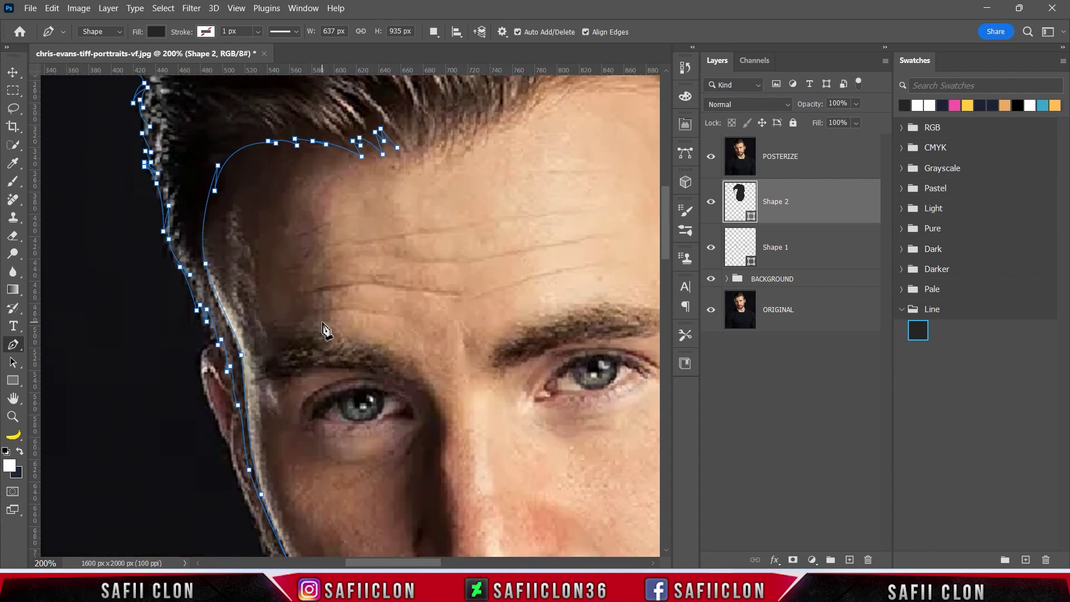
pyautogui.scroll(-4, 326, 330)
pyautogui.scroll(-4, 315, 363)
pyautogui.moveTo(298, 368); pyautogui.dragTo(316, 376)
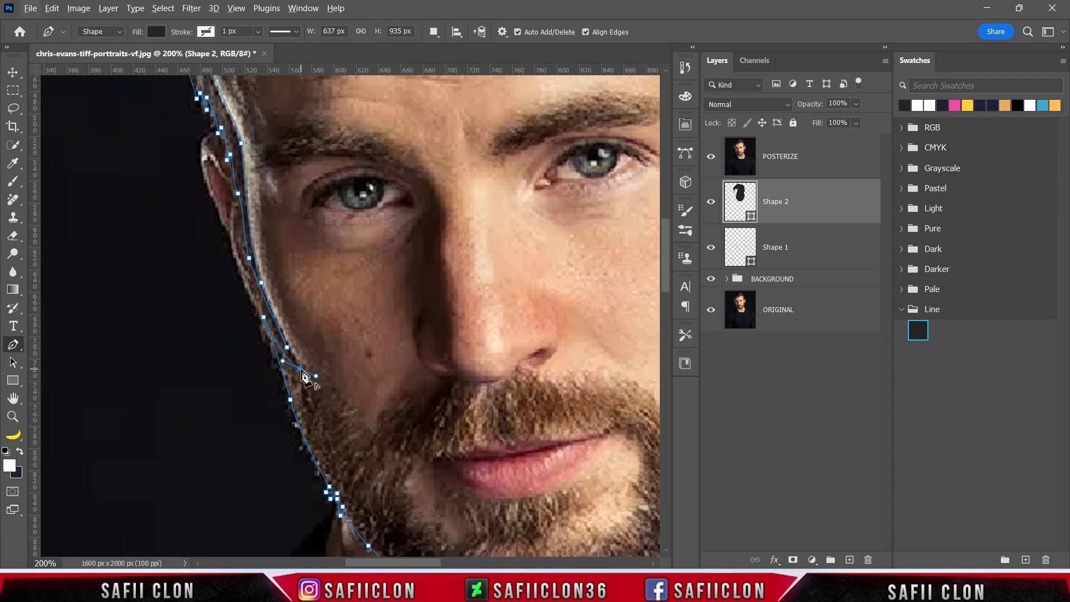
pyautogui.moveTo(305, 380); pyautogui.dragTo(301, 398)
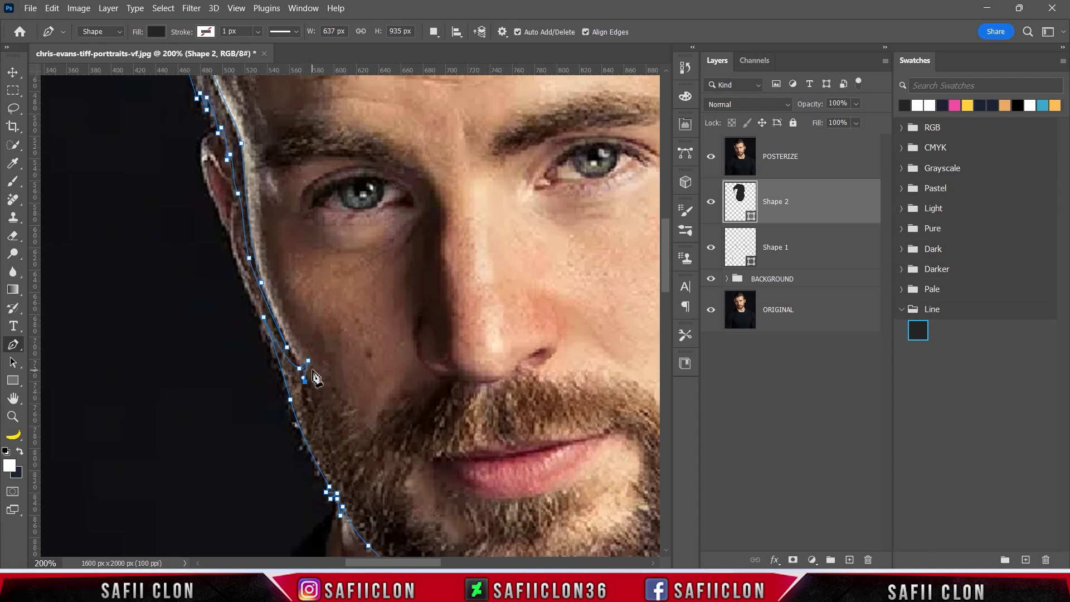
pyautogui.click(334, 390)
pyautogui.click(346, 432)
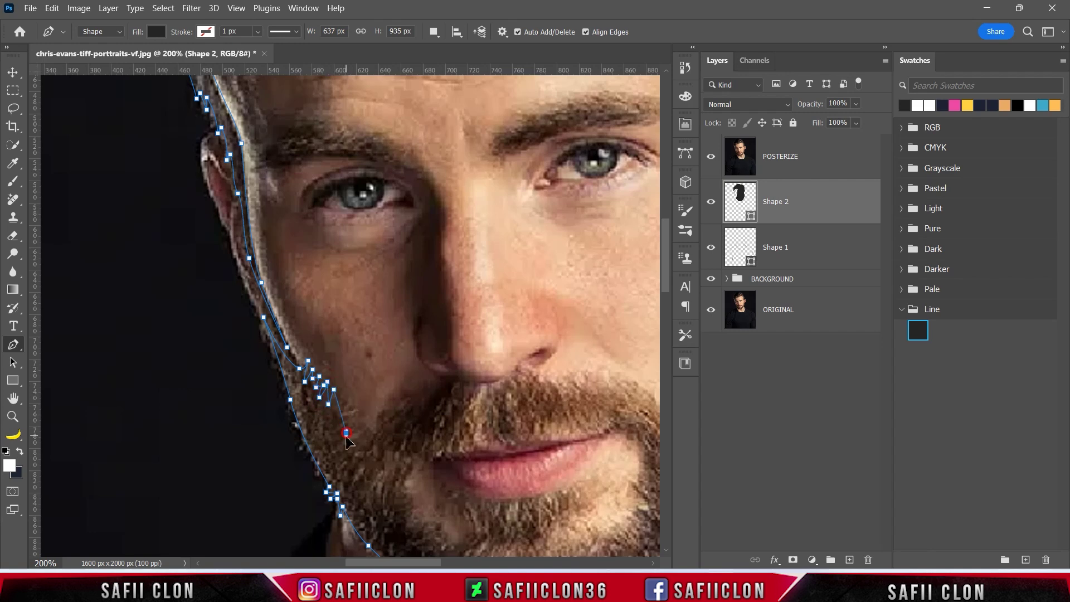
pyautogui.click(340, 412)
pyautogui.click(362, 435)
pyautogui.click(367, 453)
# Step: Trace the beard edge up the left cheek and along the moustache beneath the nose
pyautogui.scroll(-2, 387, 444)
pyautogui.click(377, 391)
pyautogui.click(380, 359)
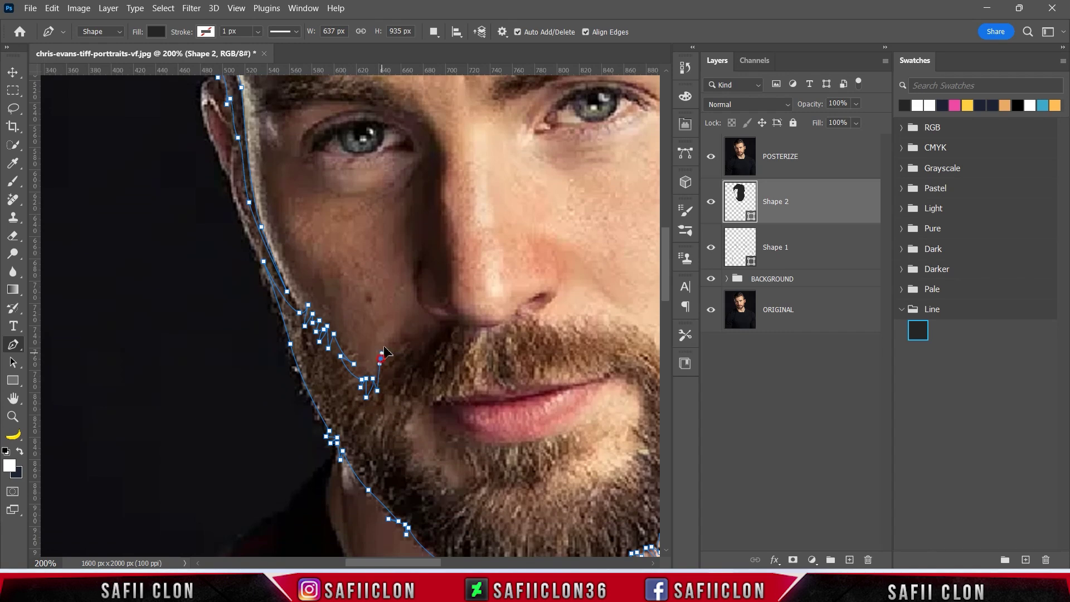
pyautogui.click(393, 351)
pyautogui.click(422, 344)
pyautogui.click(427, 335)
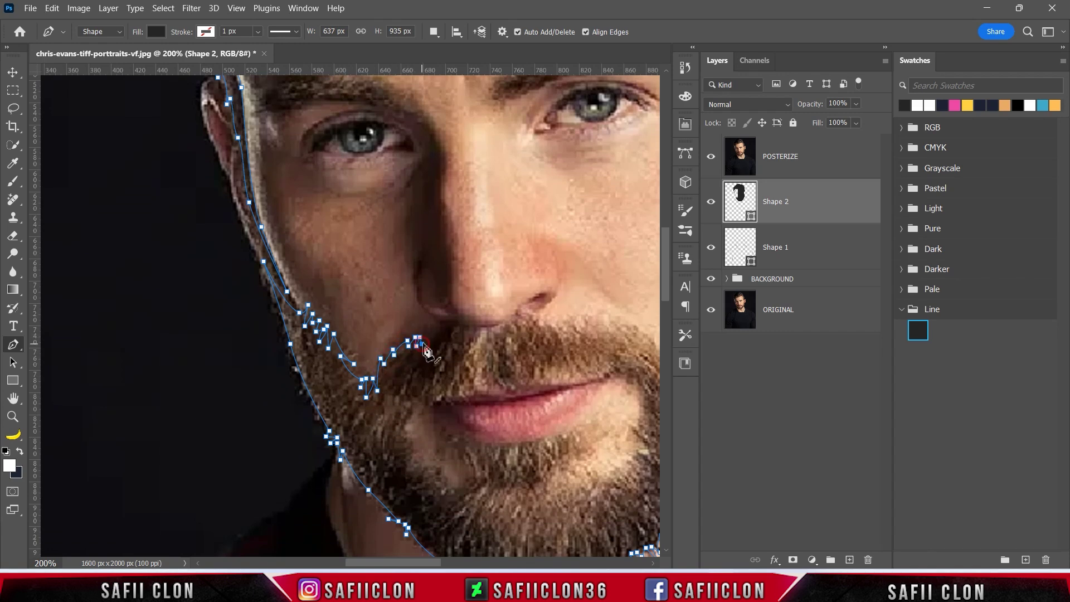
pyautogui.click(494, 334)
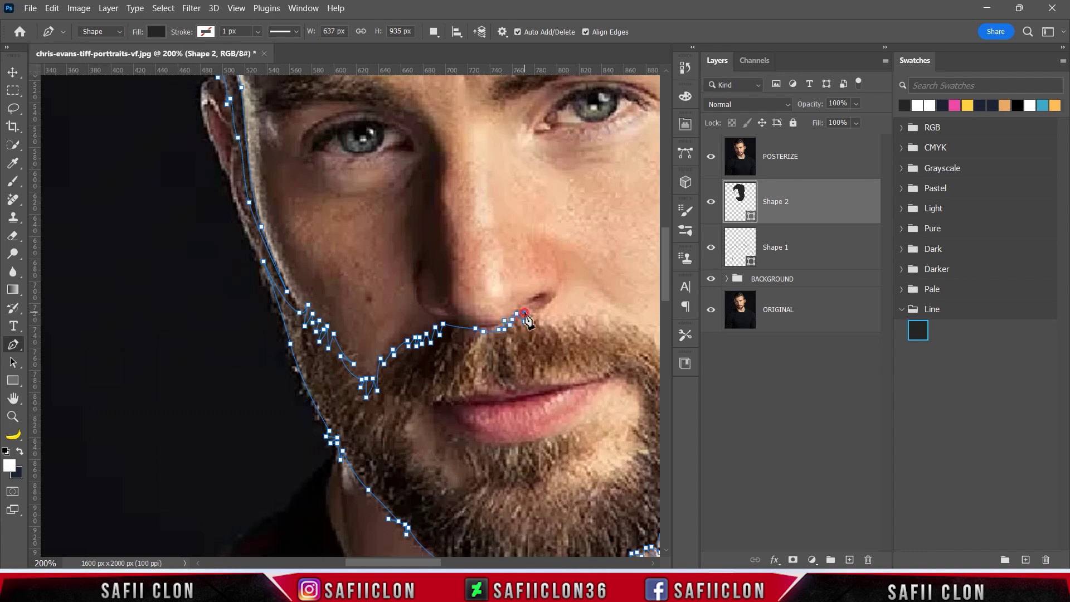
pyautogui.click(557, 337)
pyautogui.hscroll(5, 551, 340)
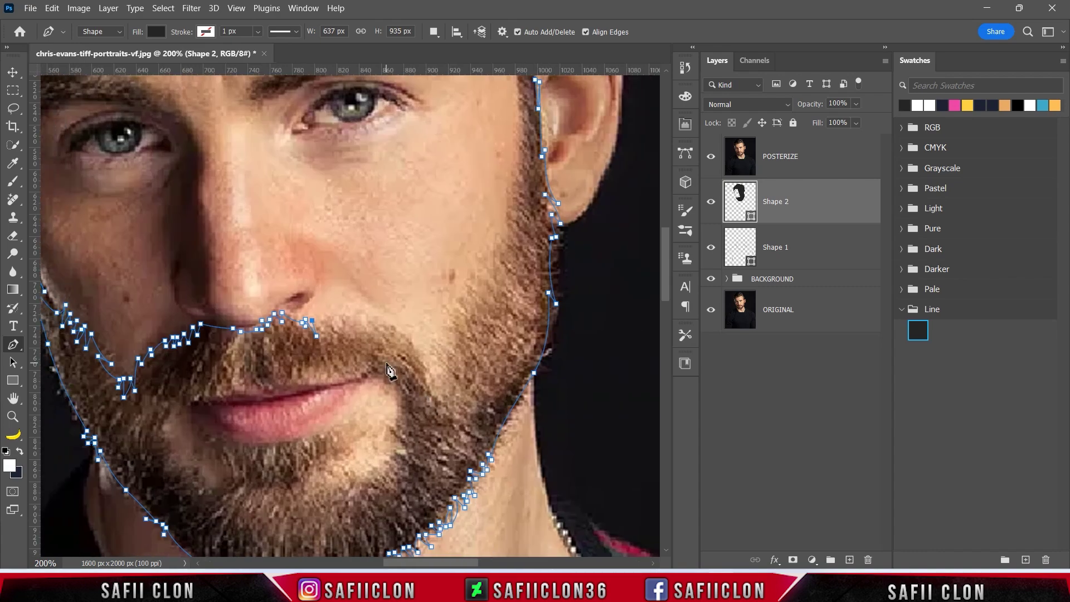
# Step: Trace anchors along the moustache's right edge, turning up toward the cheek
pyautogui.click(353, 341)
pyautogui.click(388, 329)
pyautogui.click(410, 342)
pyautogui.click(429, 368)
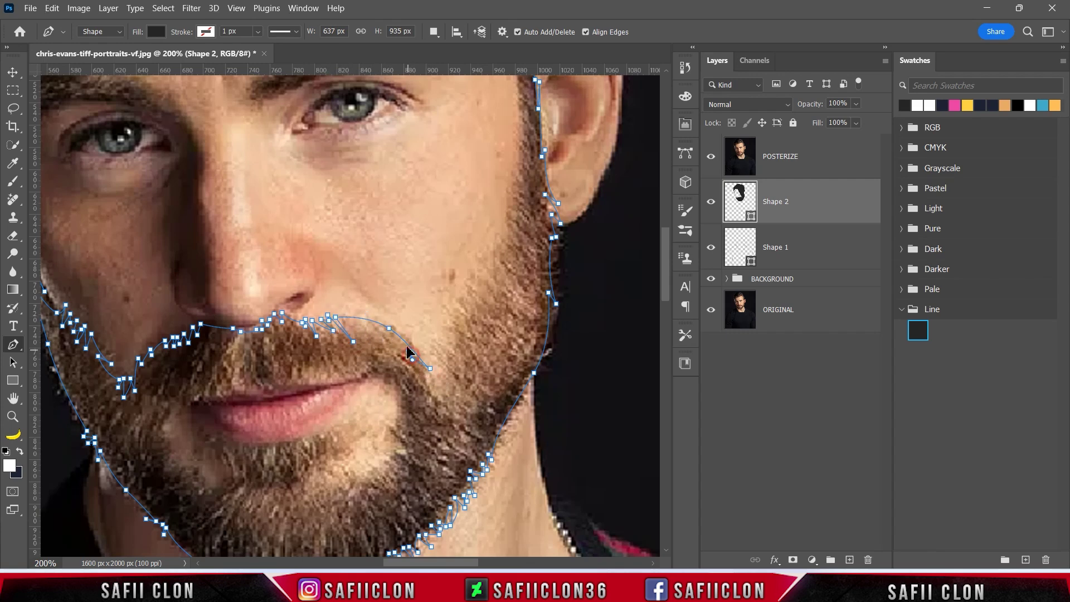
pyautogui.moveTo(437, 394)
pyautogui.mouseDown()
pyautogui.moveTo(437, 410)
pyautogui.moveTo(456, 396)
pyautogui.mouseUp()
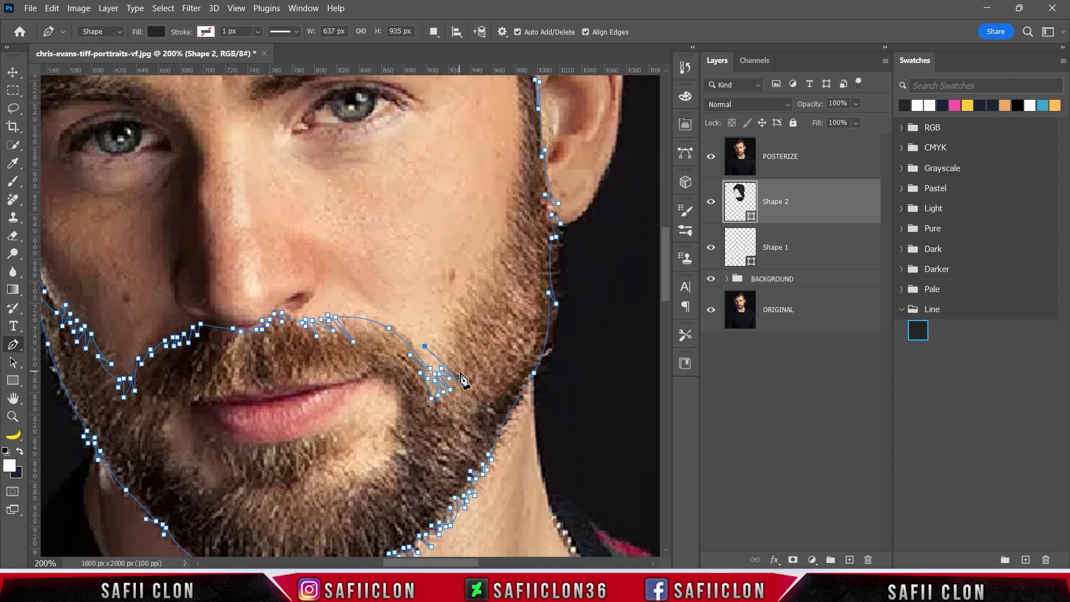
pyautogui.click(426, 336)
pyautogui.click(472, 377)
pyautogui.moveTo(443, 334); pyautogui.dragTo(427, 322)
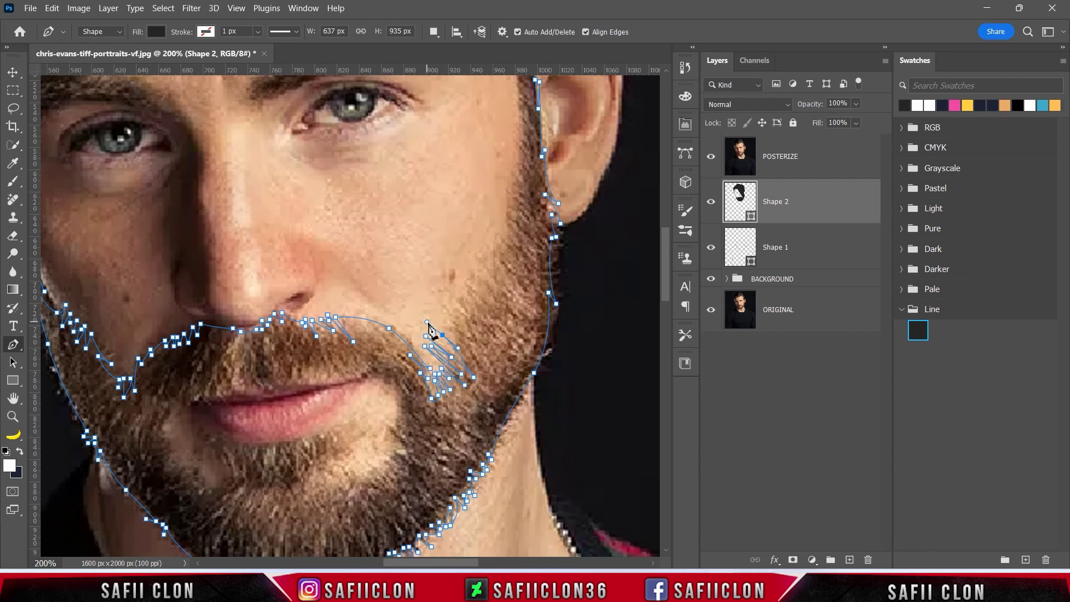
pyautogui.click(452, 323)
# Step: Add curved anchors up the right cheek beard line to the sideburn
pyautogui.scroll(-1, 460, 319)
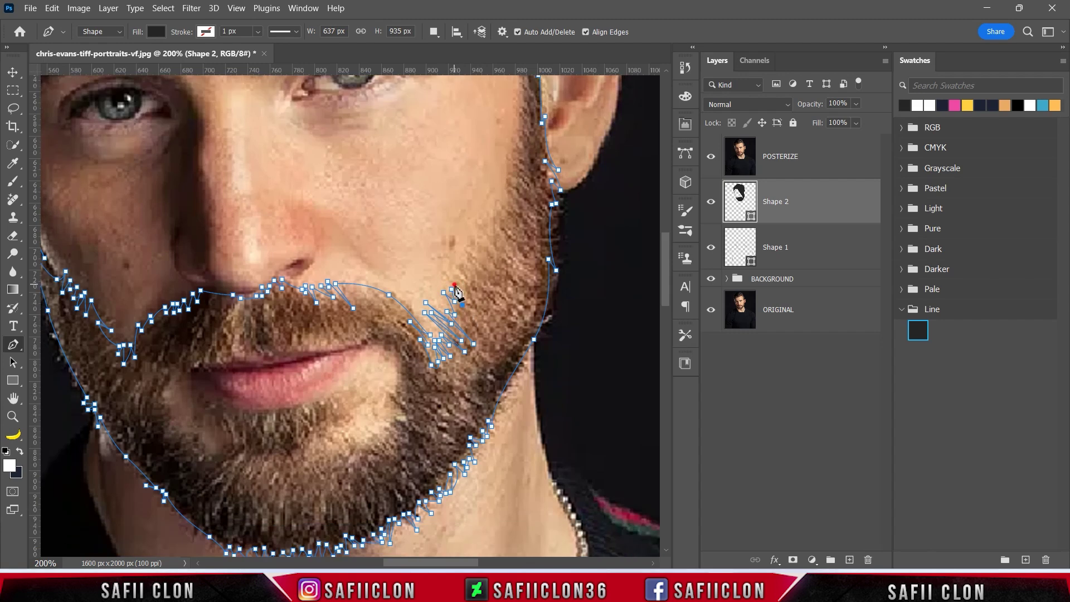
pyautogui.click(484, 292)
pyautogui.moveTo(471, 256); pyautogui.dragTo(471, 235)
pyautogui.click(475, 244)
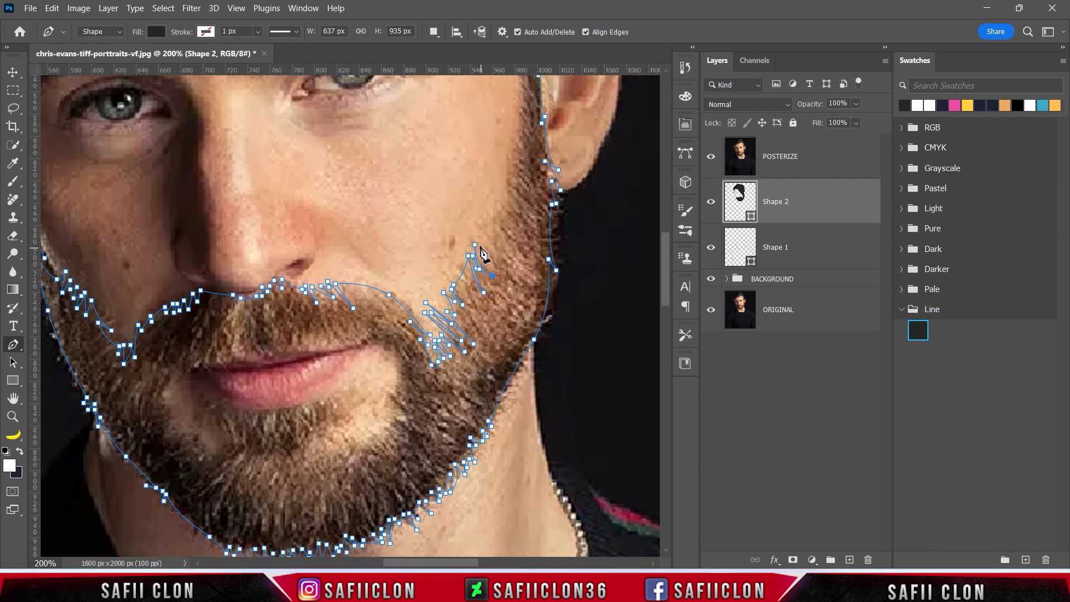
pyautogui.moveTo(508, 266); pyautogui.dragTo(519, 270)
pyautogui.scroll(3, 488, 240)
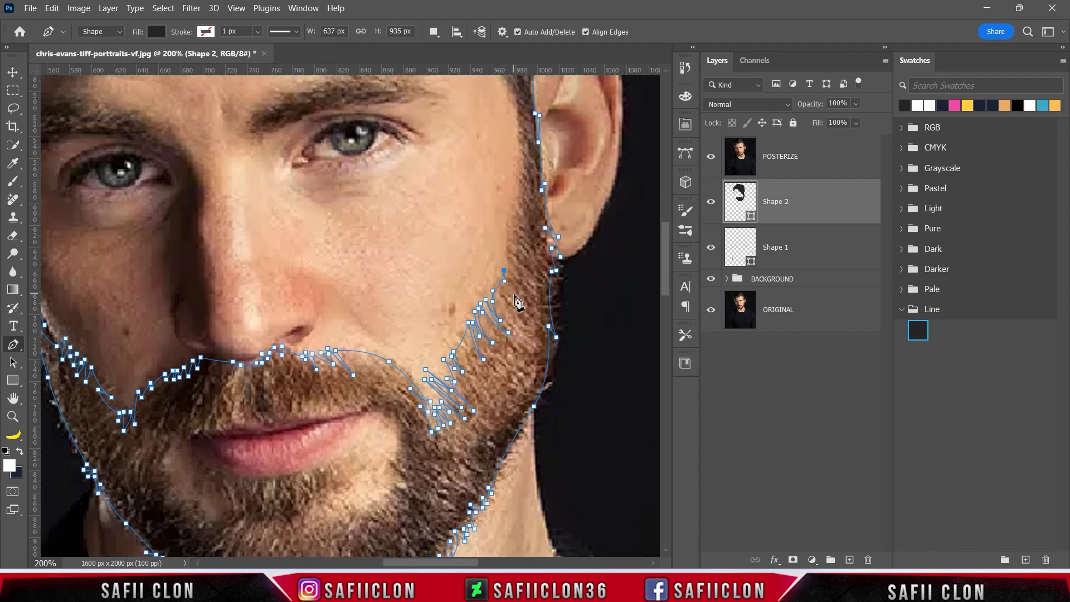
pyautogui.scroll(2, 516, 301)
pyautogui.moveTo(519, 314); pyautogui.dragTo(513, 295)
pyautogui.scroll(3, 516, 271)
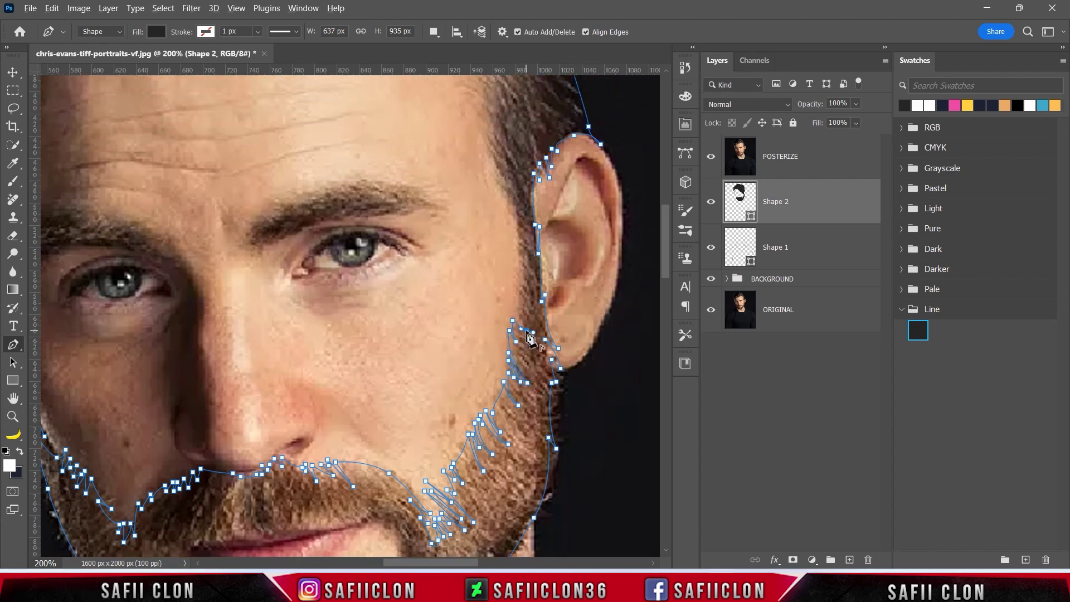
# Step: Extend the outline up the sideburn edge toward the hairline
pyautogui.scroll(2, 521, 335)
pyautogui.click(519, 332)
pyautogui.scroll(5, 499, 226)
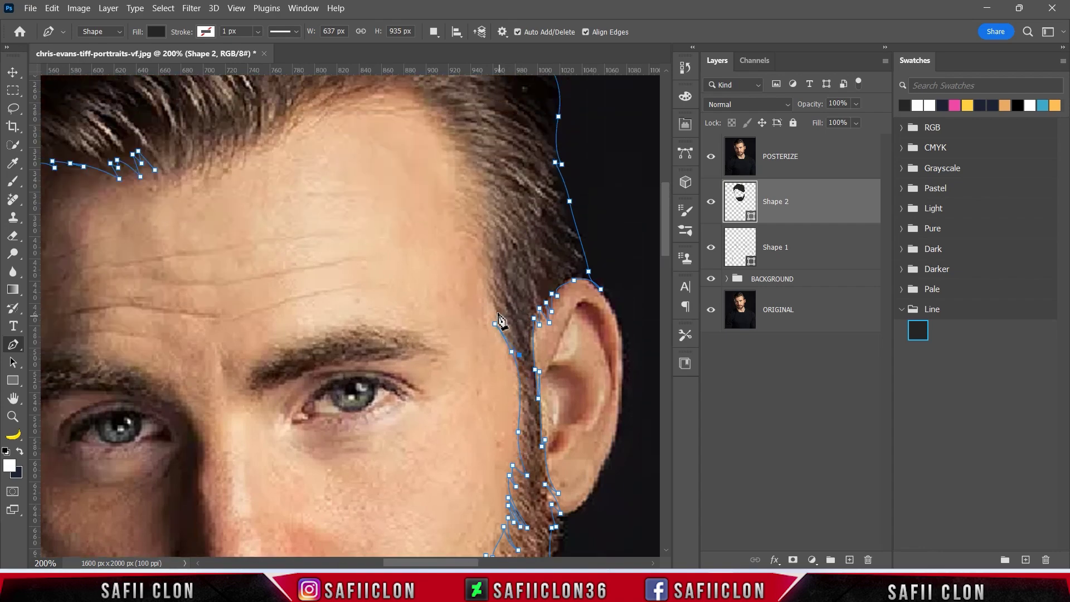
pyautogui.scroll(2, 478, 301)
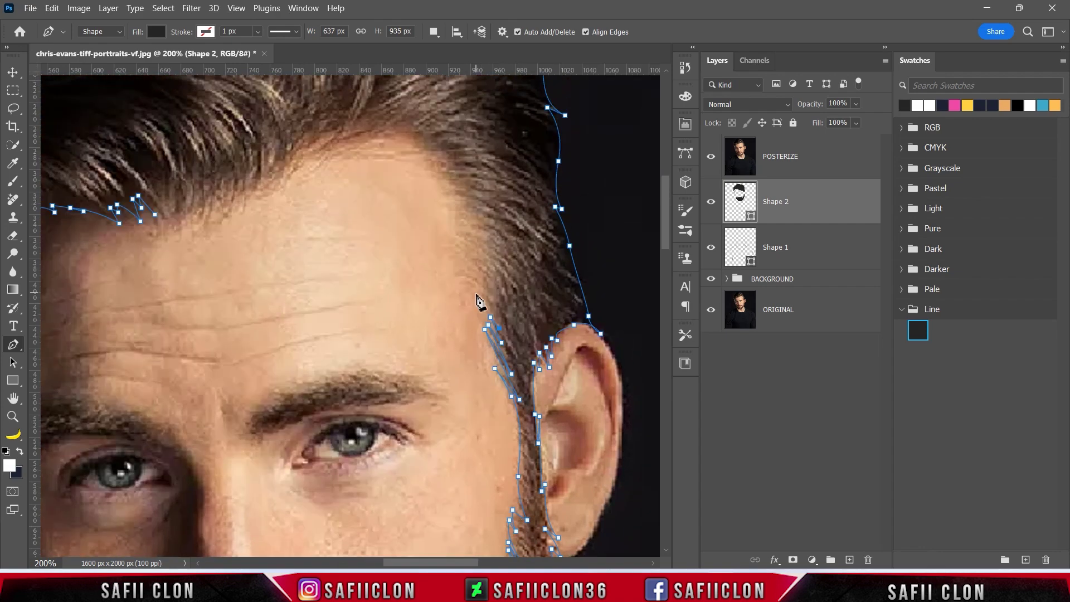
pyautogui.scroll(2, 471, 312)
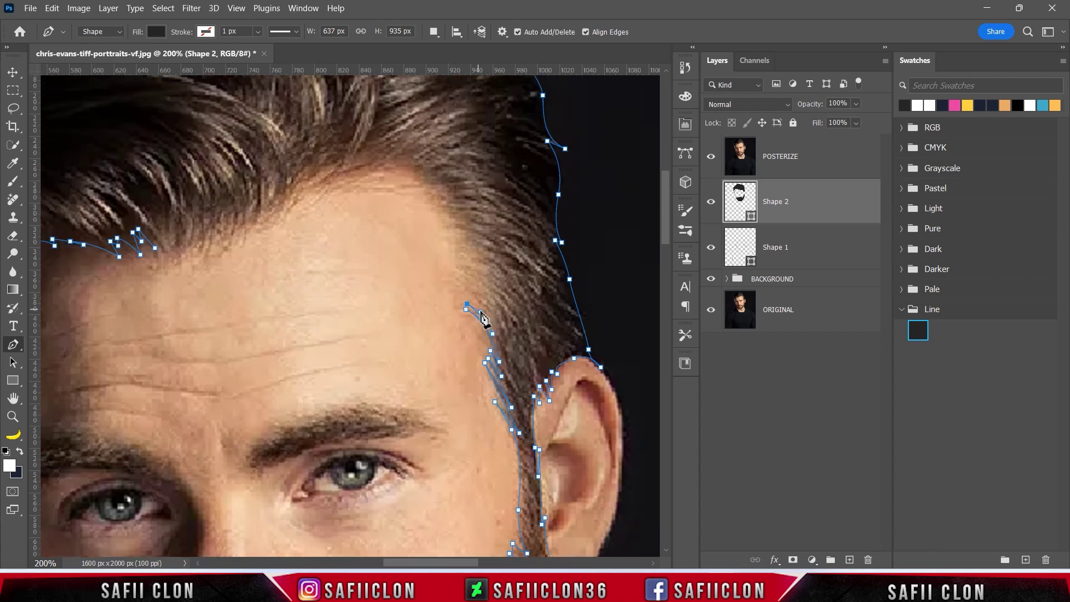
pyautogui.click(455, 291)
pyautogui.click(487, 295)
pyautogui.click(500, 302)
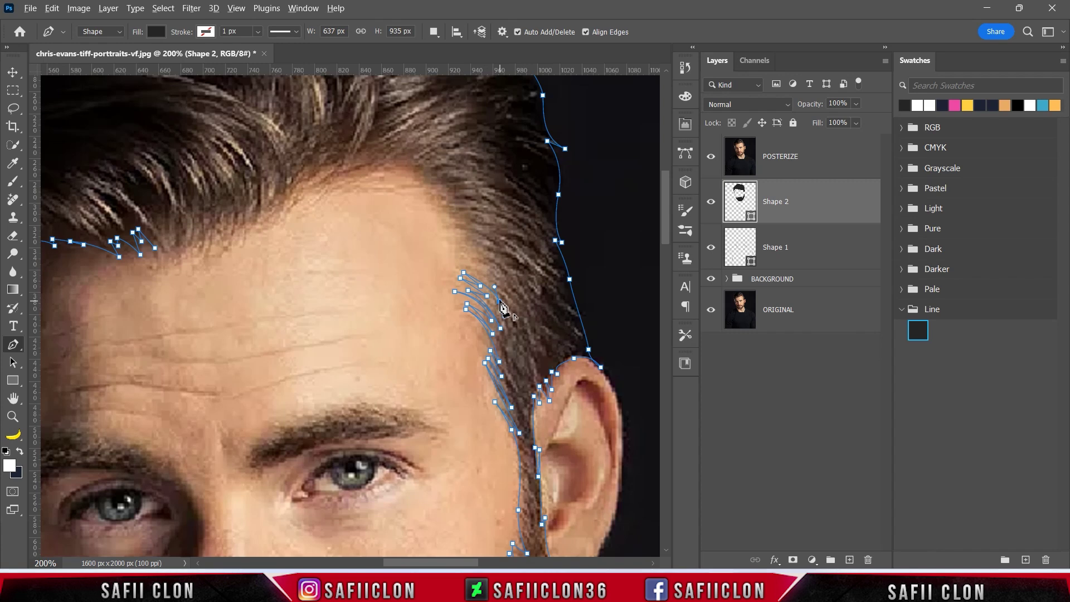
pyautogui.scroll(1, 458, 290)
# Step: Trace curved and corner anchors along the temple hairline
pyautogui.moveTo(452, 290); pyautogui.dragTo(468, 307)
pyautogui.click(444, 285)
pyautogui.click(426, 258)
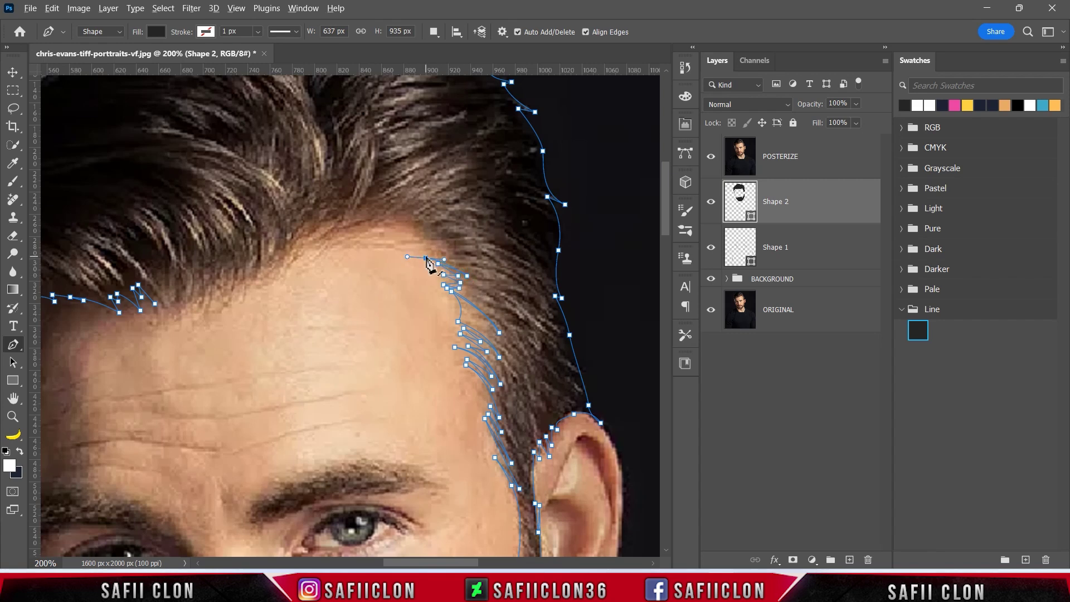
pyautogui.moveTo(400, 229); pyautogui.dragTo(371, 229)
pyautogui.keyDown('alt'); pyautogui.click(400, 229); pyautogui.keyUp('alt')
pyautogui.moveTo(331, 231); pyautogui.dragTo(322, 236)
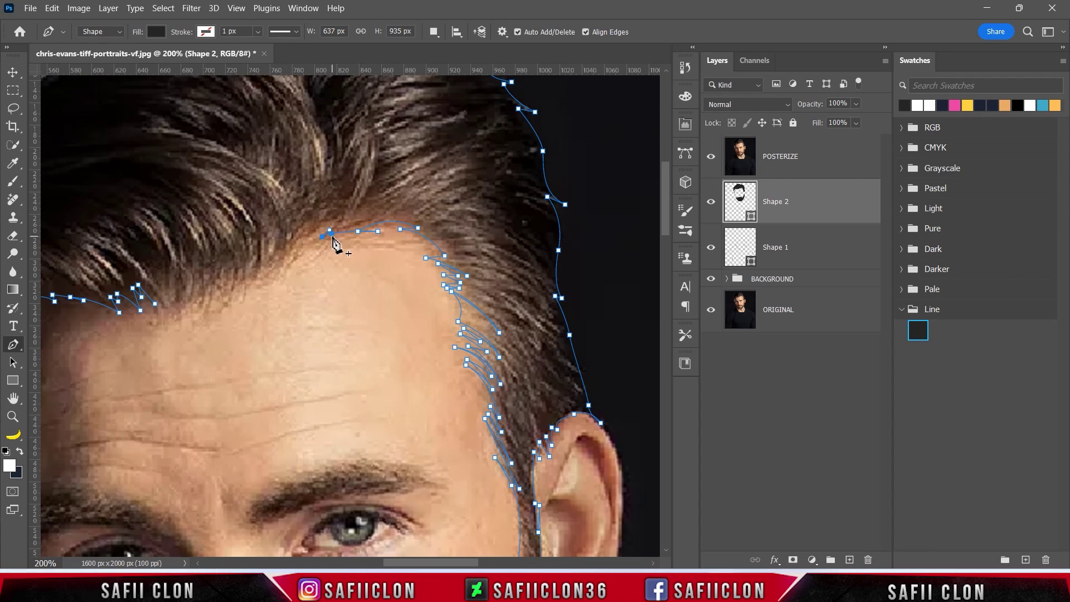
pyautogui.moveTo(225, 416); pyautogui.dragTo(409, 432)
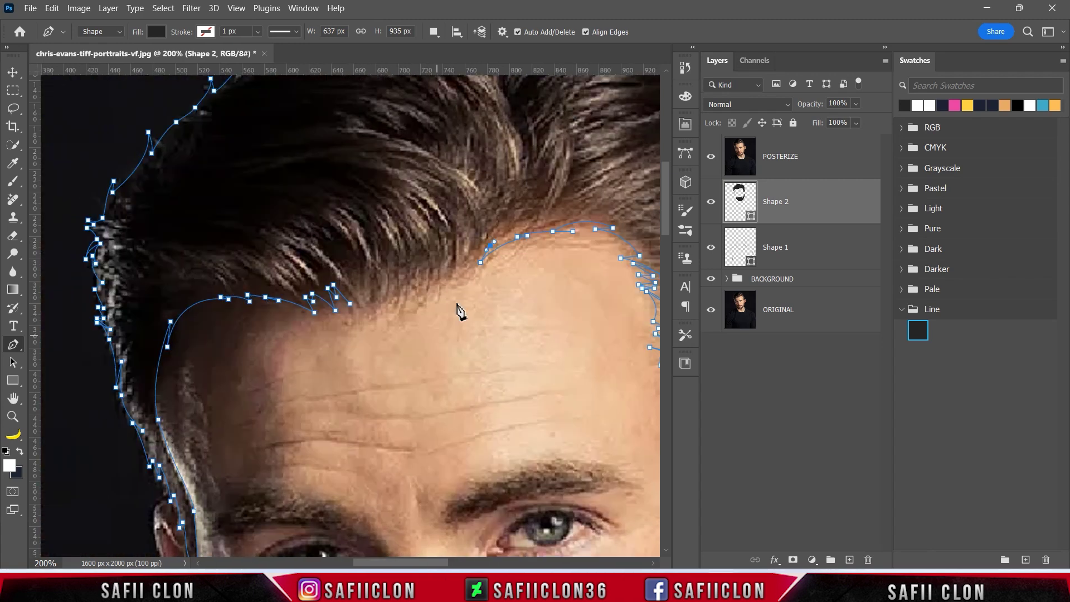
pyautogui.click(455, 276)
# Step: Add jagged zigzag points following the hair strand tips along the hairline
pyautogui.click(443, 286)
pyautogui.click(428, 265)
pyautogui.click(421, 298)
pyautogui.click(416, 266)
pyautogui.click(400, 275)
pyautogui.click(393, 303)
pyautogui.click(390, 269)
pyautogui.click(384, 282)
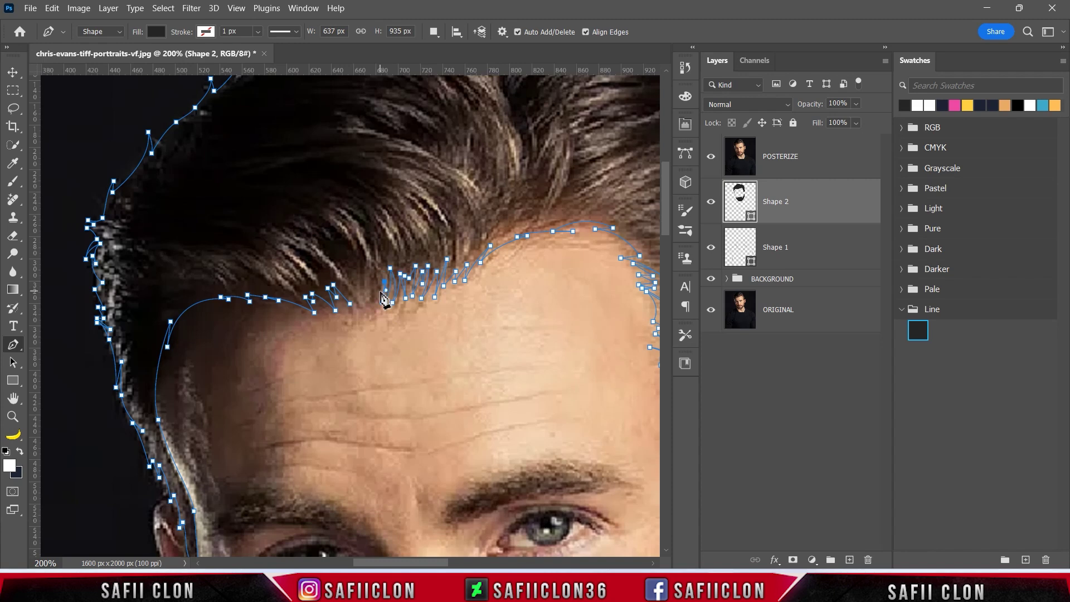
pyautogui.scroll(3, 363, 292)
# Step: Bring the hairline back to its start, close the path, and hide the POSTERIZE layer
pyautogui.click(358, 305)
pyautogui.click(360, 337)
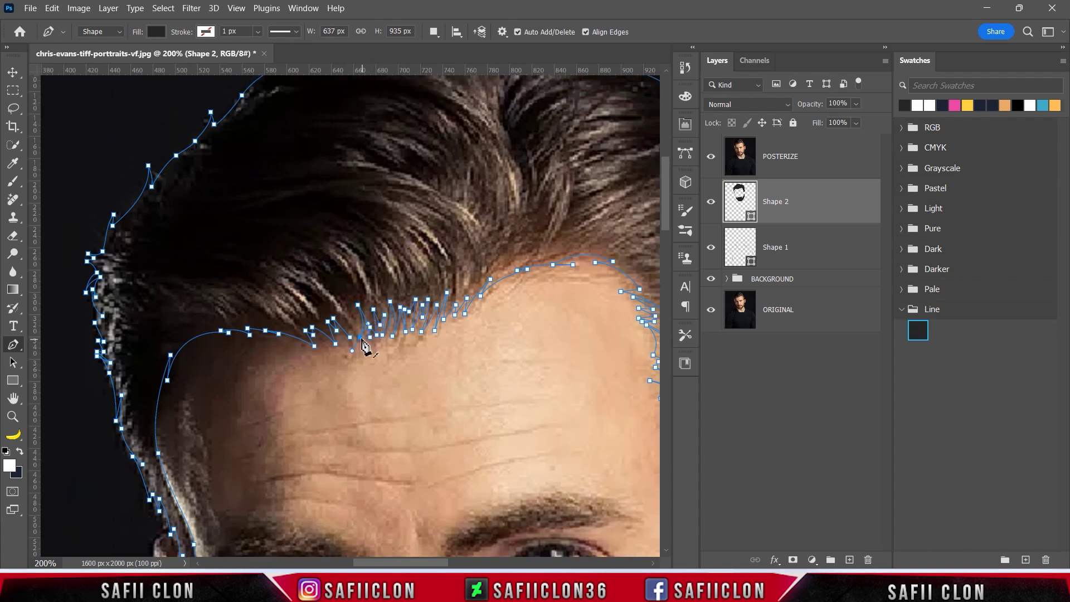
pyautogui.click(352, 335)
pyautogui.click(334, 309)
pyautogui.click(352, 338)
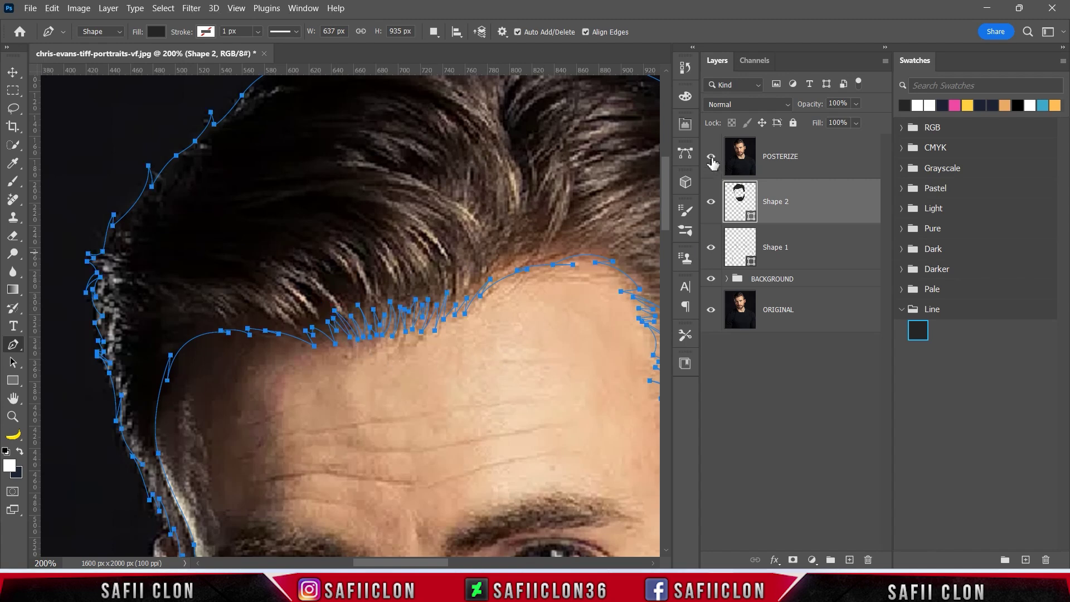
pyautogui.click(712, 158)
# Step: Select the beard path, set Path Operations to Combine Shapes, and show POSTERIZE again
pyautogui.hotkey('ctrl', '-')
pyautogui.hotkey('ctrl', '-')
pyautogui.hotkey('ctrl', '-')
pyautogui.press('Escape')
pyautogui.hotkey('ctrl', '-')
pyautogui.hotkey('ctrl', '-')
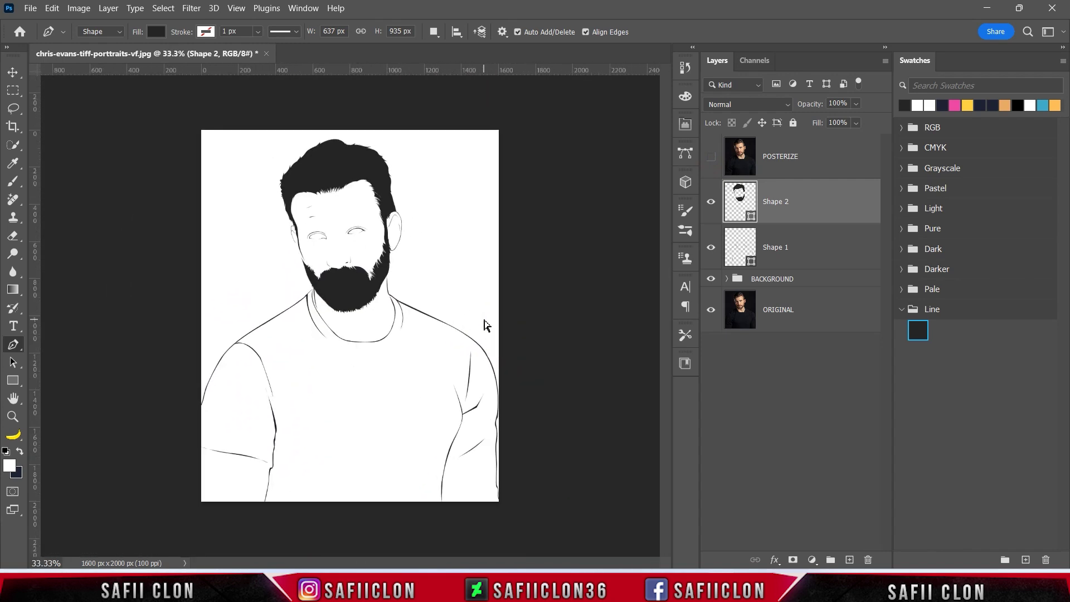
pyautogui.hotkey('ctrl', '+')
pyautogui.hotkey('ctrl', '+')
pyautogui.hotkey('ctrl', '+')
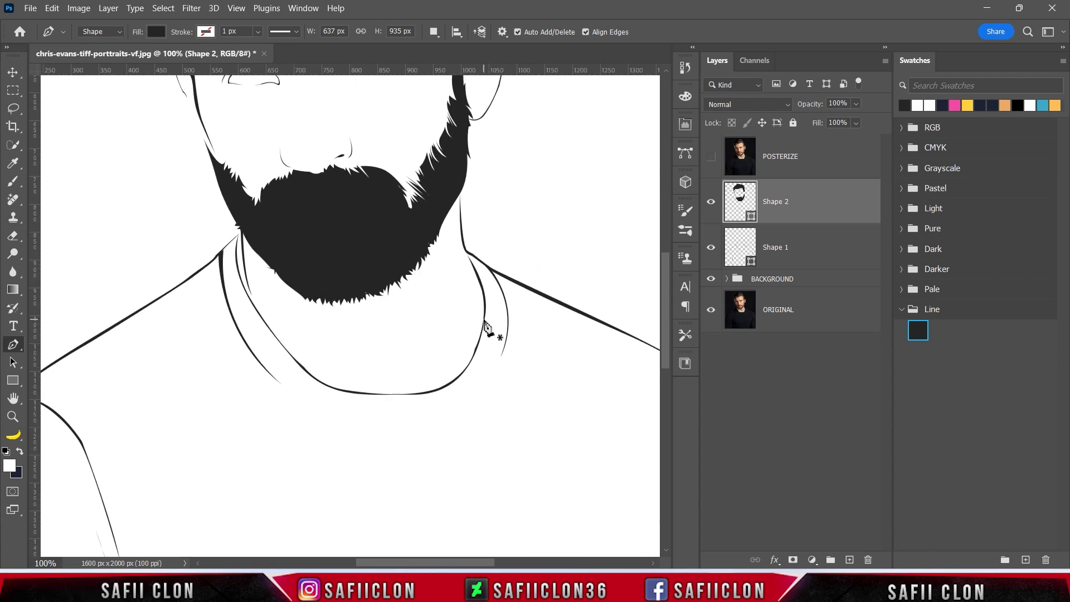
pyautogui.scroll(5, 440, 362)
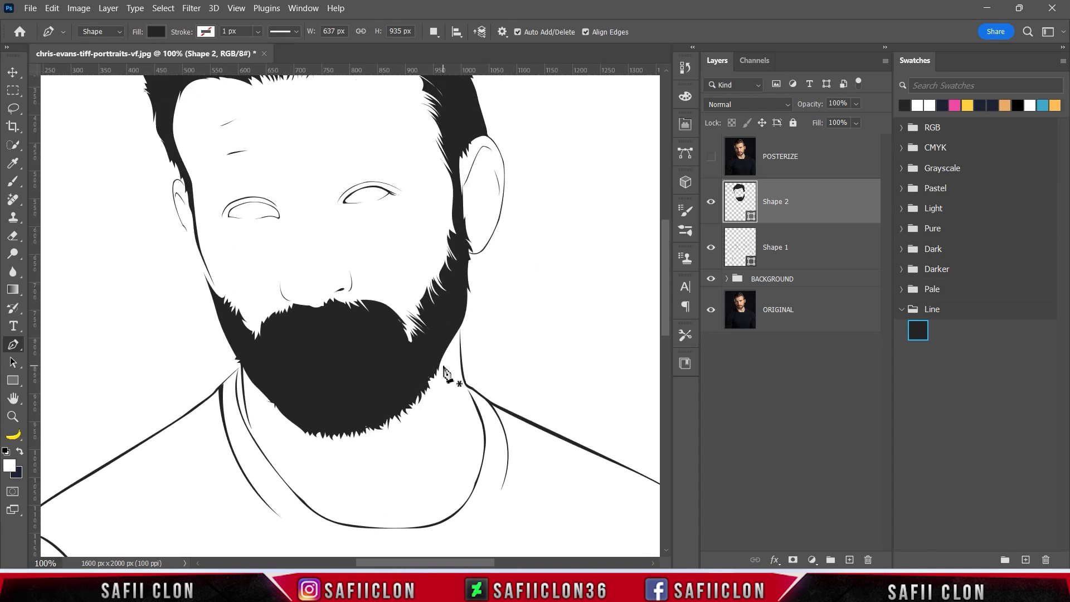
pyautogui.scroll(1, 444, 368)
pyautogui.keyDown('ctrl'); pyautogui.click(446, 368); pyautogui.keyUp('ctrl')
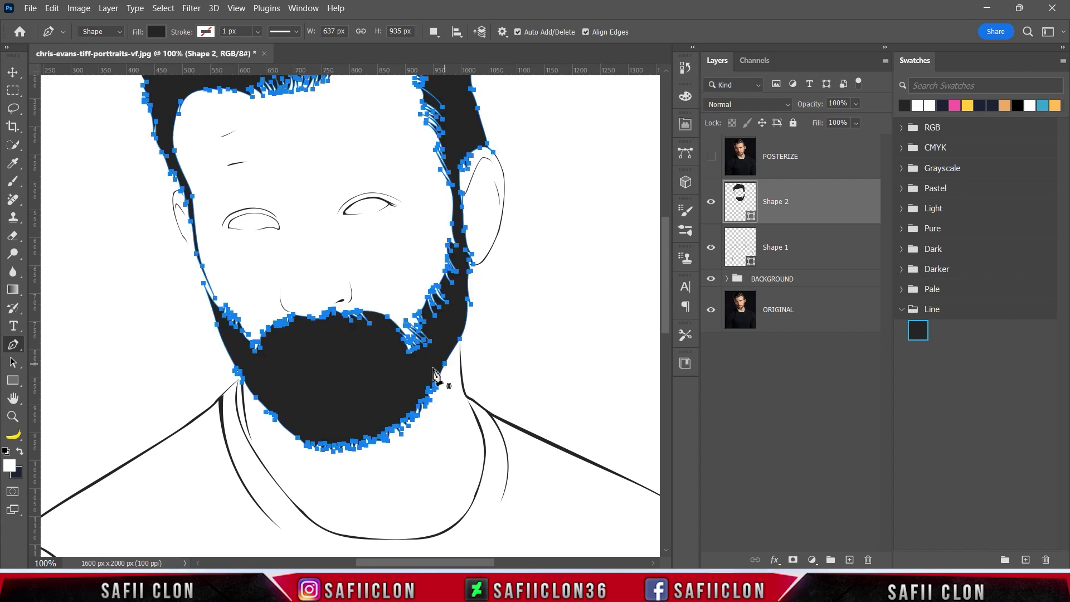
pyautogui.click(434, 32)
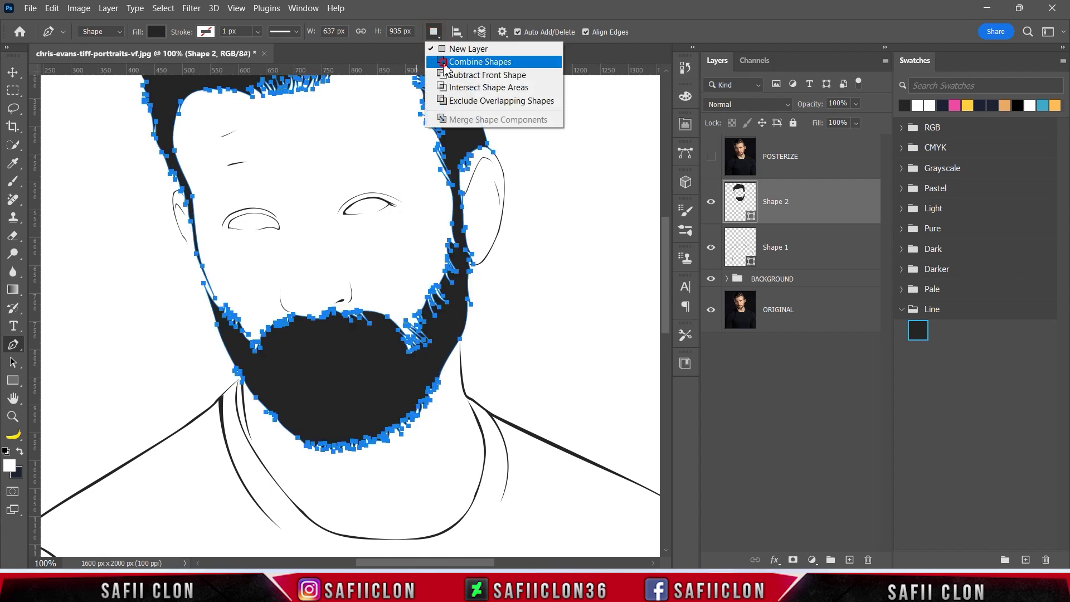
pyautogui.click(446, 61)
pyautogui.click(711, 157)
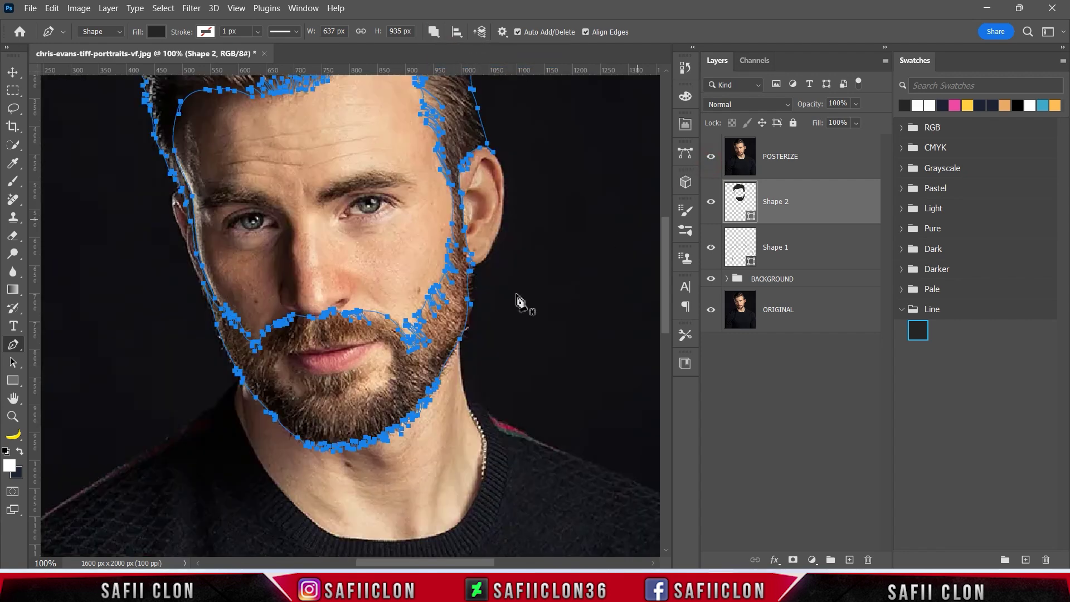
pyautogui.scroll(1, 301, 375)
# Step: Adjust the beard outline at the jawline by adding a point near the jaw
pyautogui.scroll(1, 301, 375)
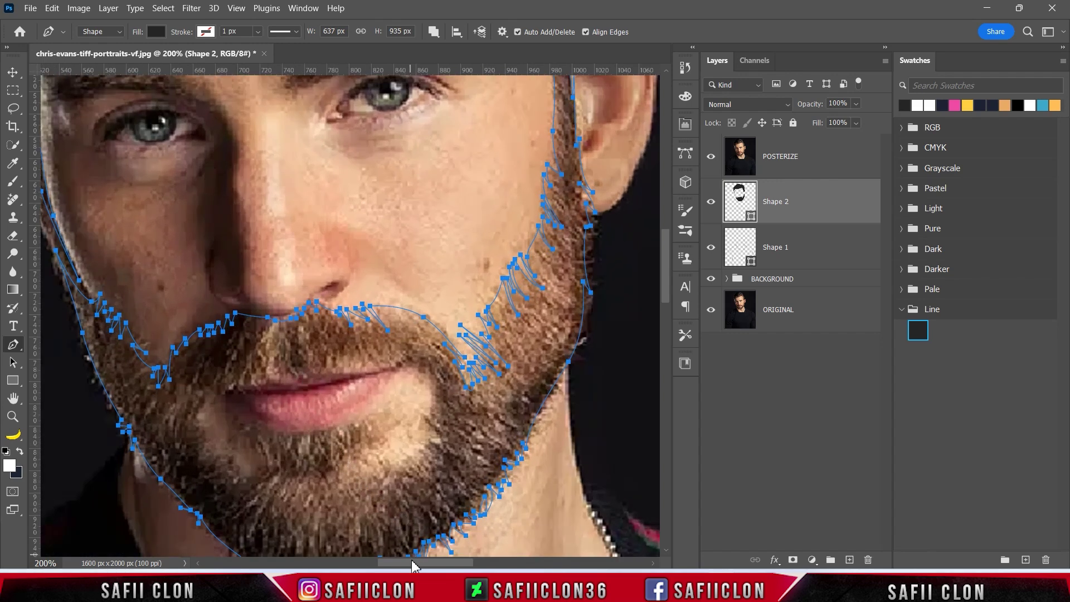
pyautogui.moveTo(415, 563); pyautogui.dragTo(379, 563)
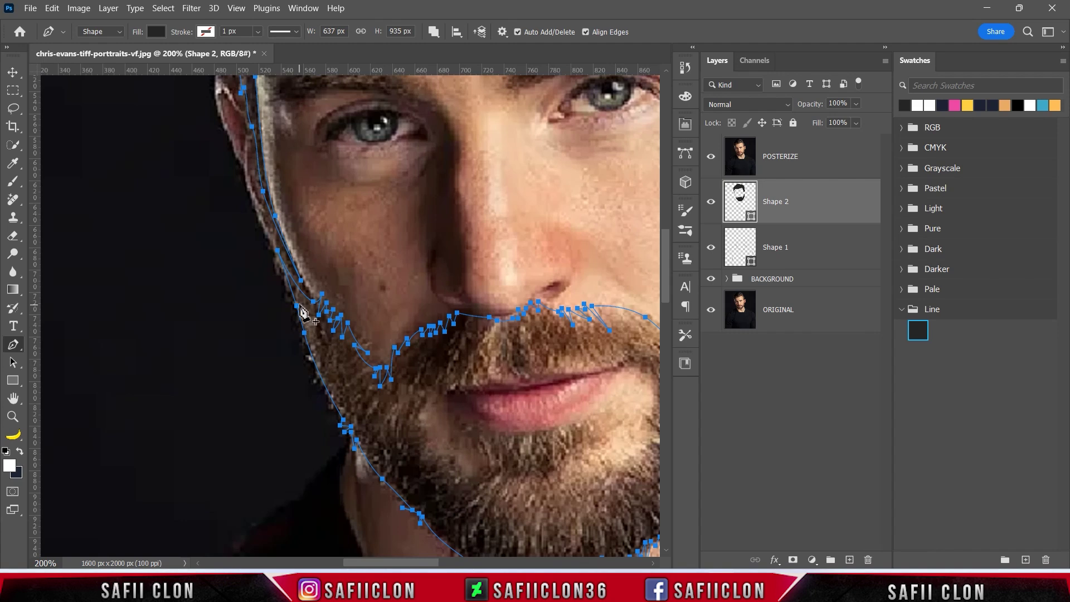
pyautogui.click(300, 306)
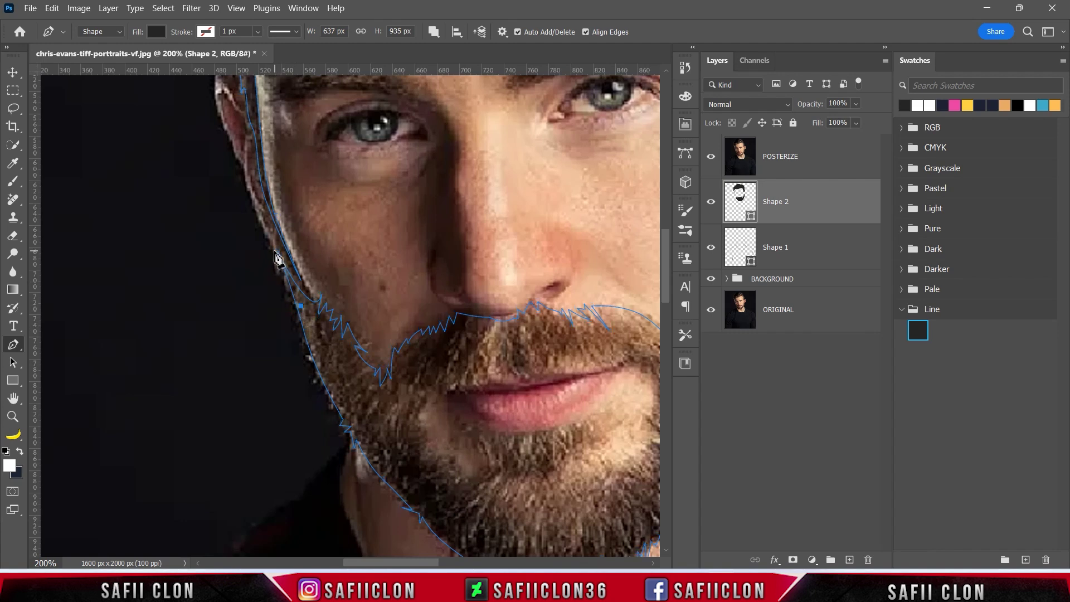
pyautogui.scroll(3, 256, 184)
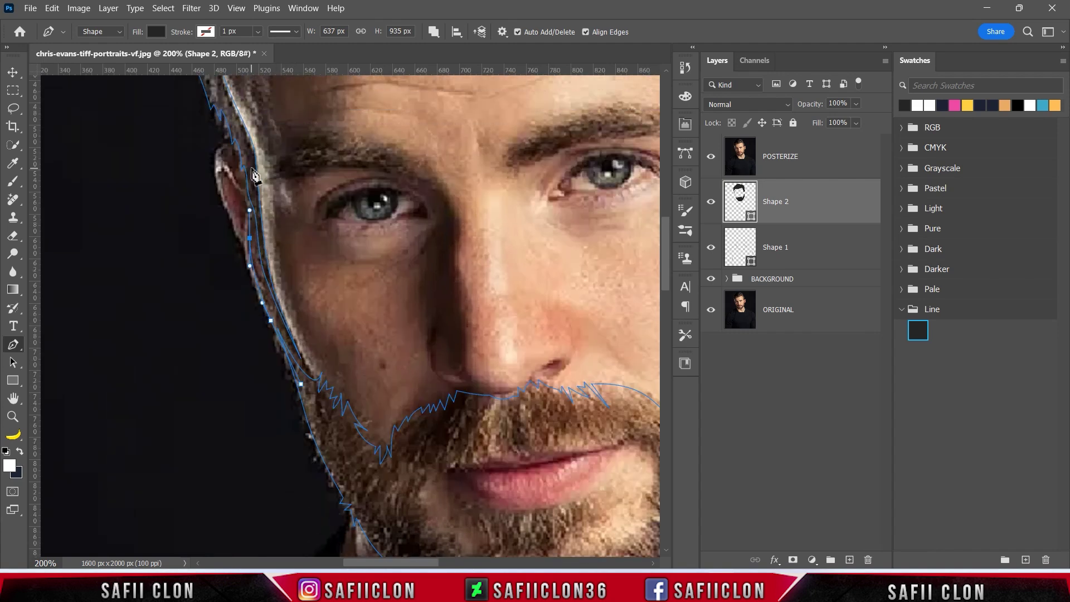
pyautogui.scroll(-2, 256, 202)
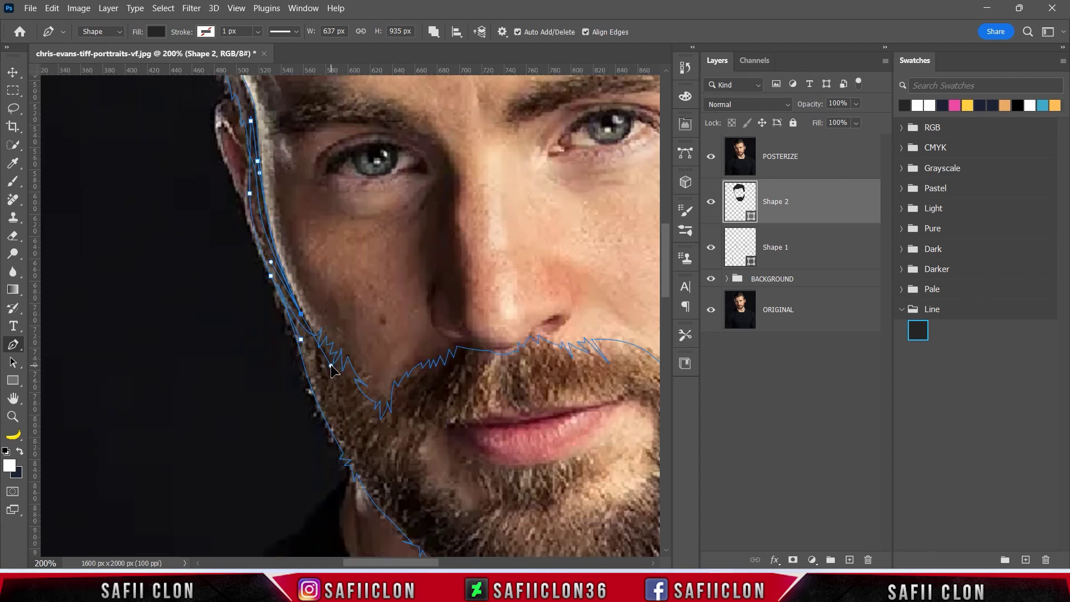
pyautogui.click(316, 340)
# Step: Hide POSTERIZE and the path outline to preview the filled hair-and-beard shape
pyautogui.hotkey('ctrl', '-')
pyautogui.hotkey('ctrl', '-')
pyautogui.hotkey('ctrl', '-')
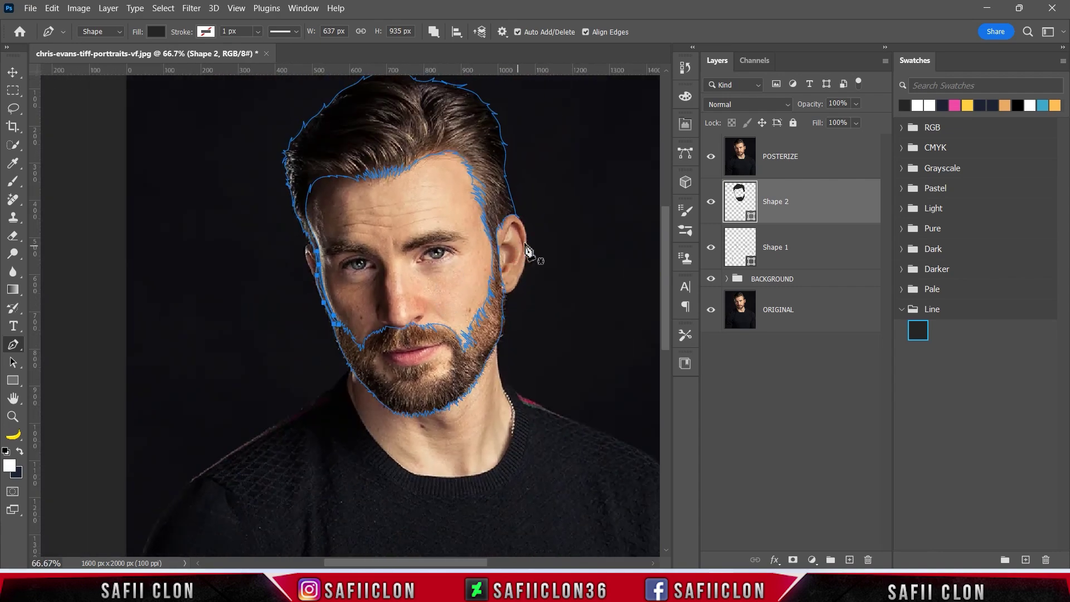
pyautogui.click(711, 156)
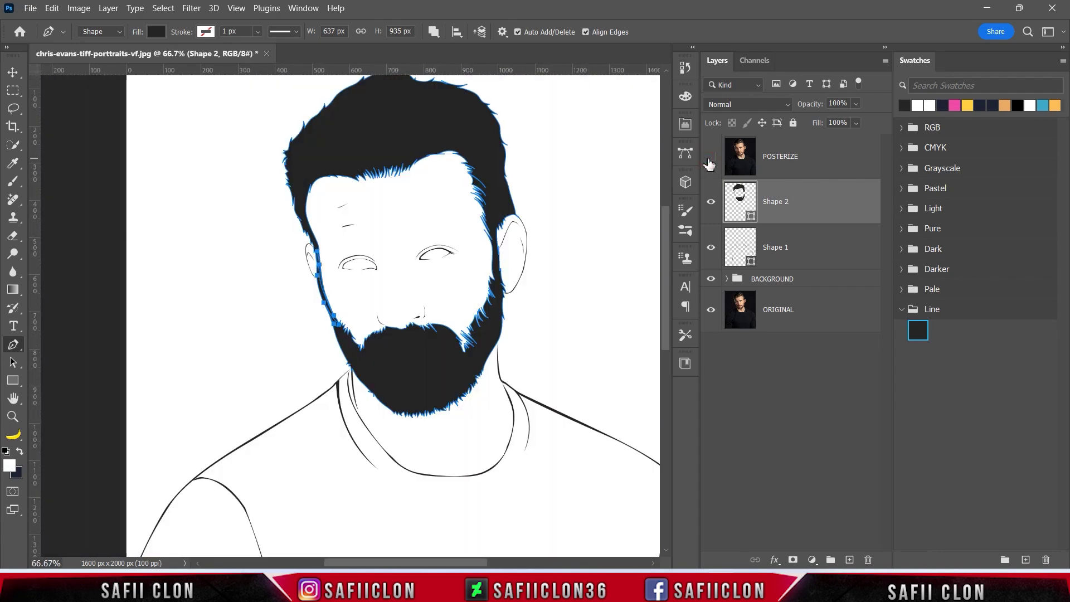
pyautogui.press('Return')
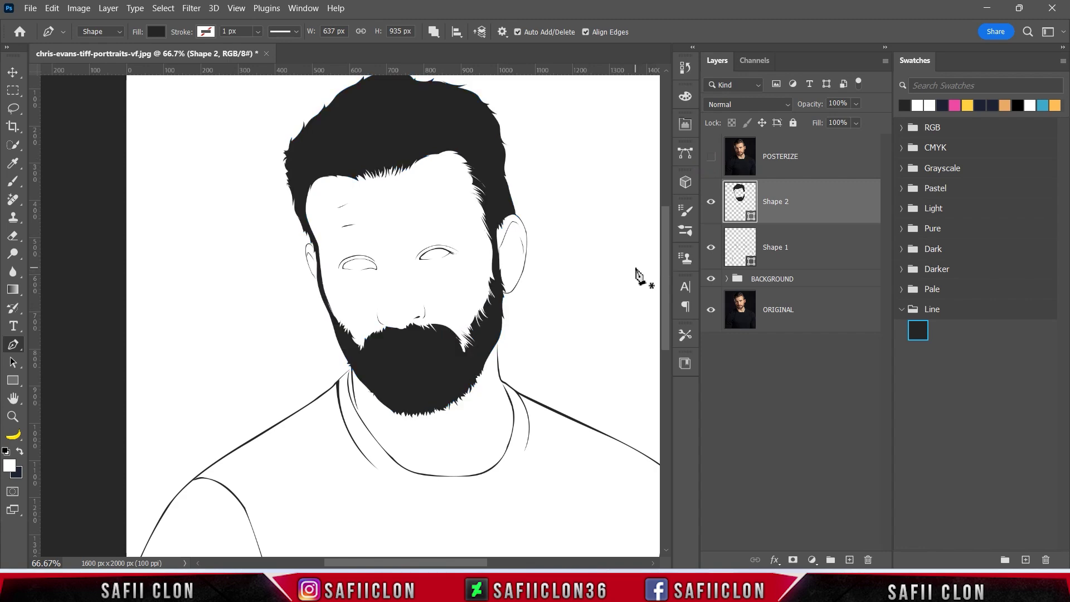
pyautogui.hotkey('ctrl', '-')
pyautogui.hotkey('ctrl', '-')
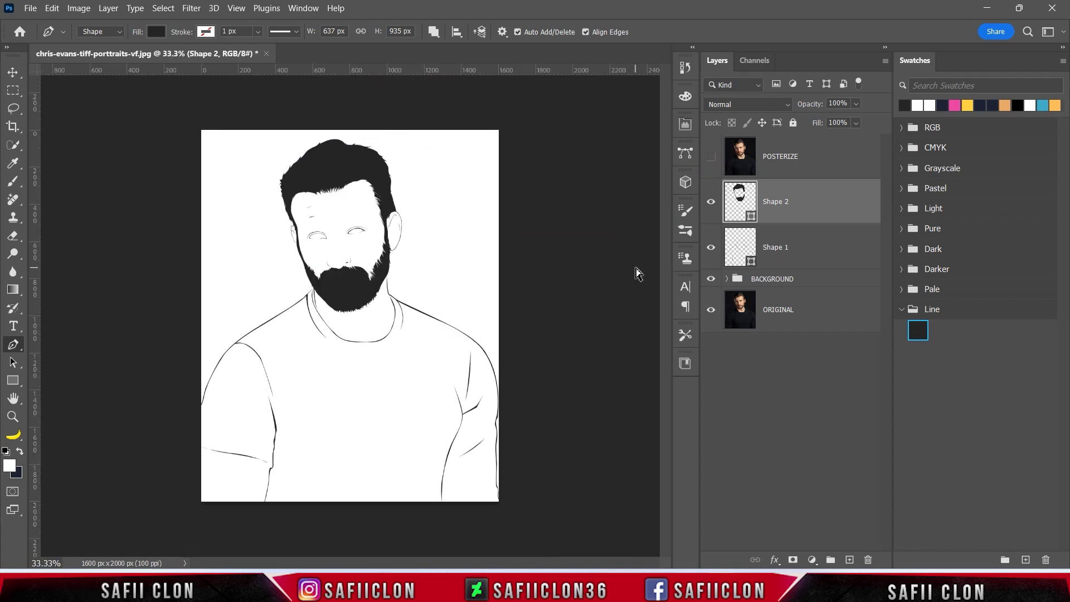
pyautogui.hotkey('ctrl', '+')
pyautogui.hotkey('ctrl', '+')
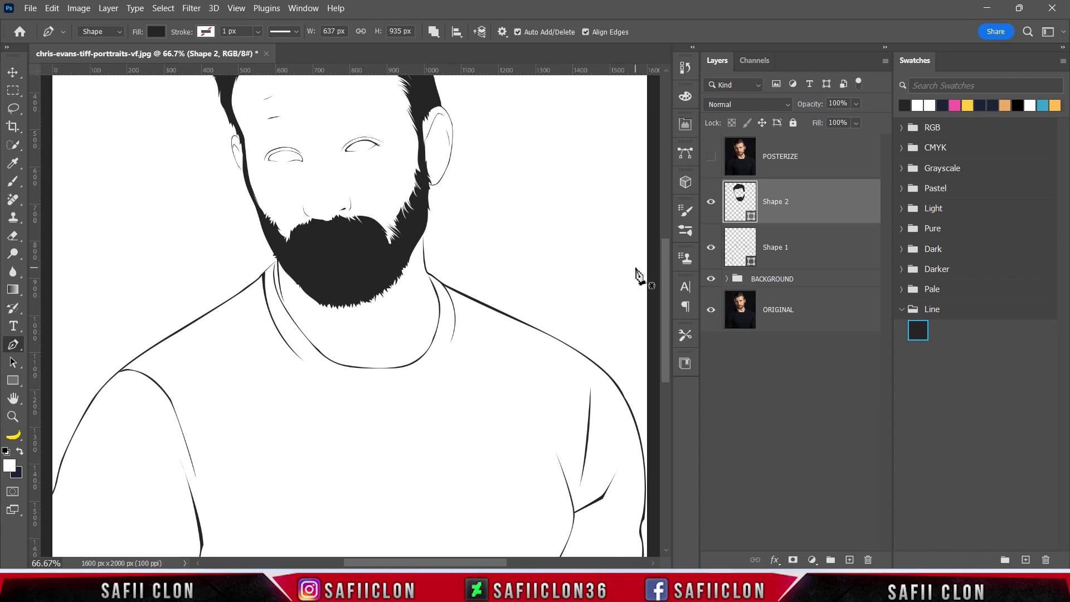
pyautogui.scroll(5, 580, 349)
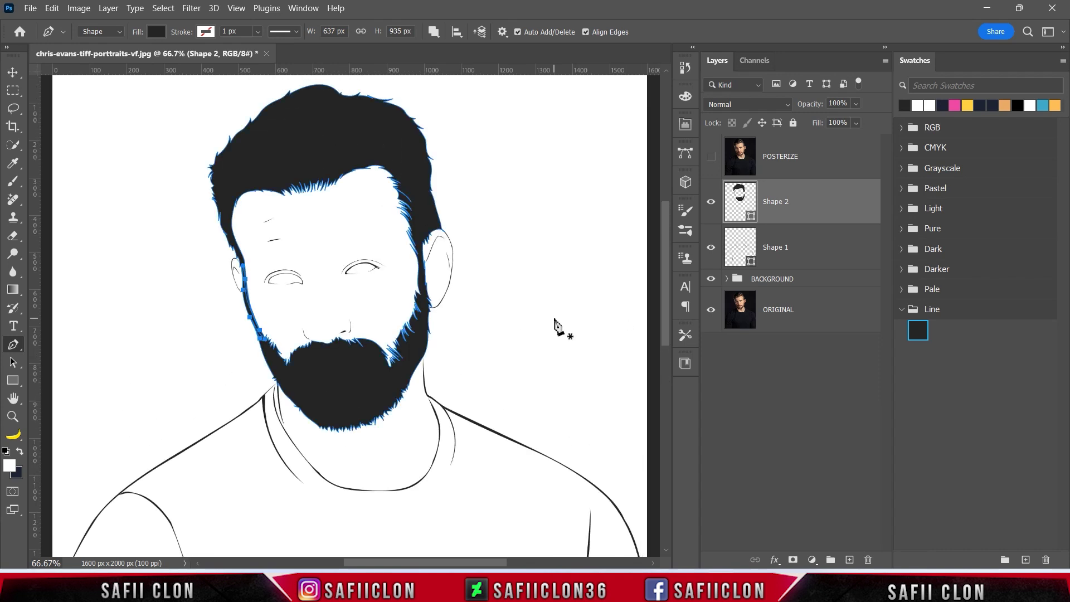
# Step: Set Path Operations to Subtract Front Shape, undo the last change, and show POSTERIZE again
pyautogui.click(434, 31)
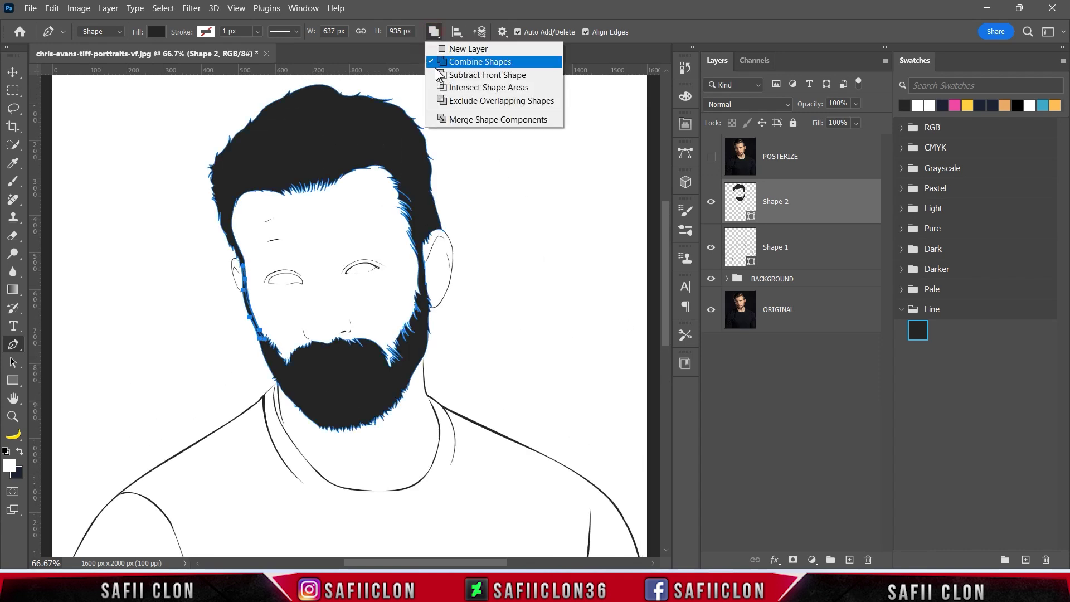
pyautogui.click(479, 76)
pyautogui.hotkey('ctrl', 'z')
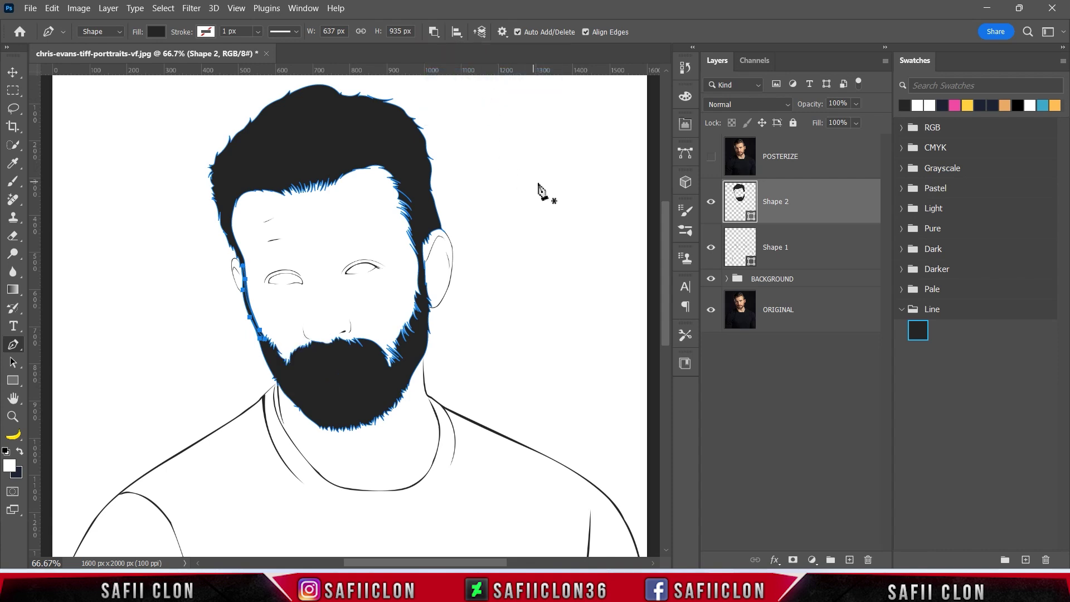
pyautogui.click(710, 156)
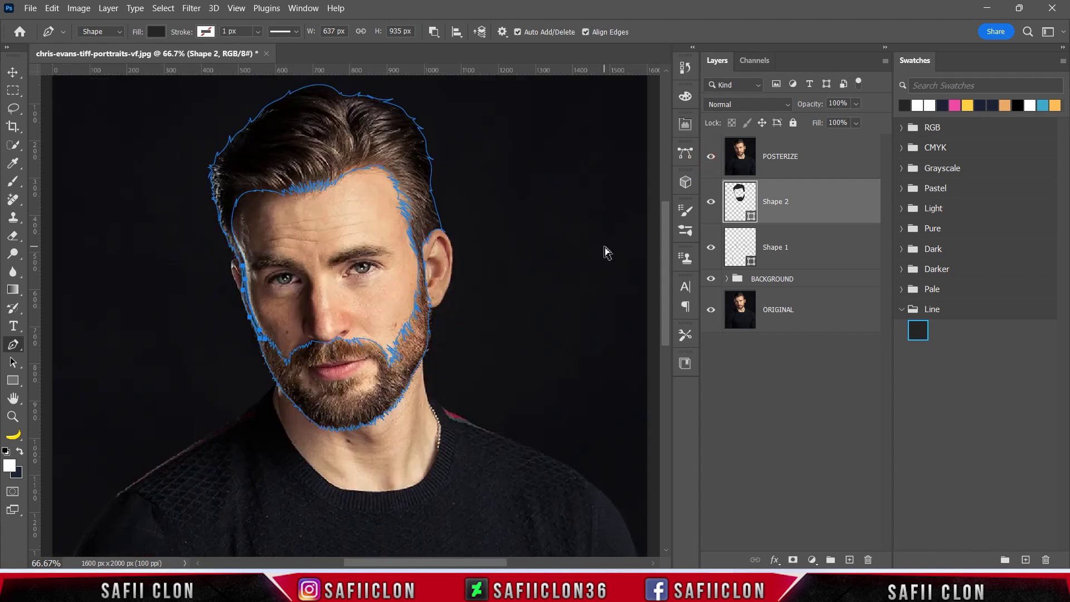
# Step: Zoom in on the lips and begin a Pen shape outline curving beneath the lower lip
pyautogui.hotkey('ctrl', '+')
pyautogui.hotkey('ctrl', '+')
pyautogui.hotkey('ctrl', '+')
pyautogui.scroll(-5, 602, 248)
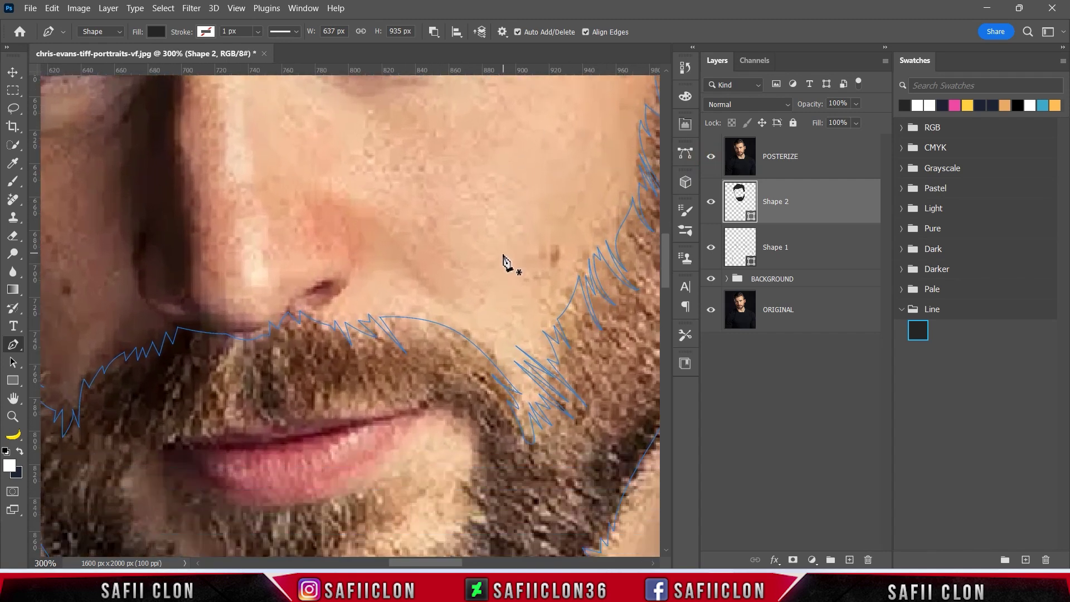
pyautogui.scroll(-1, 496, 267)
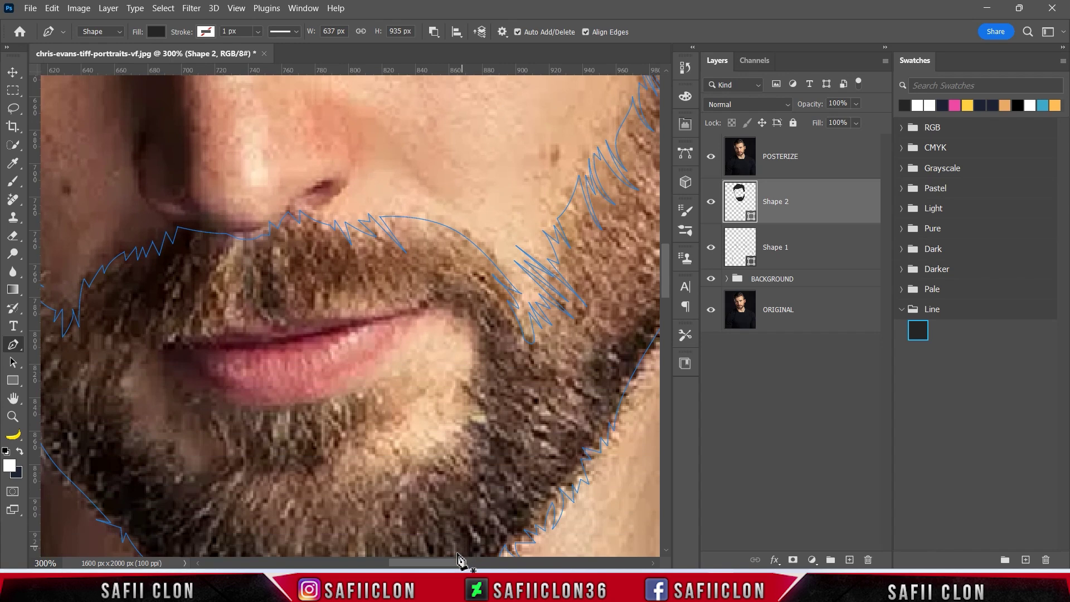
pyautogui.hscroll(-2, 446, 446)
pyautogui.hscroll(-3, 424, 418)
pyautogui.scroll(-1, 407, 396)
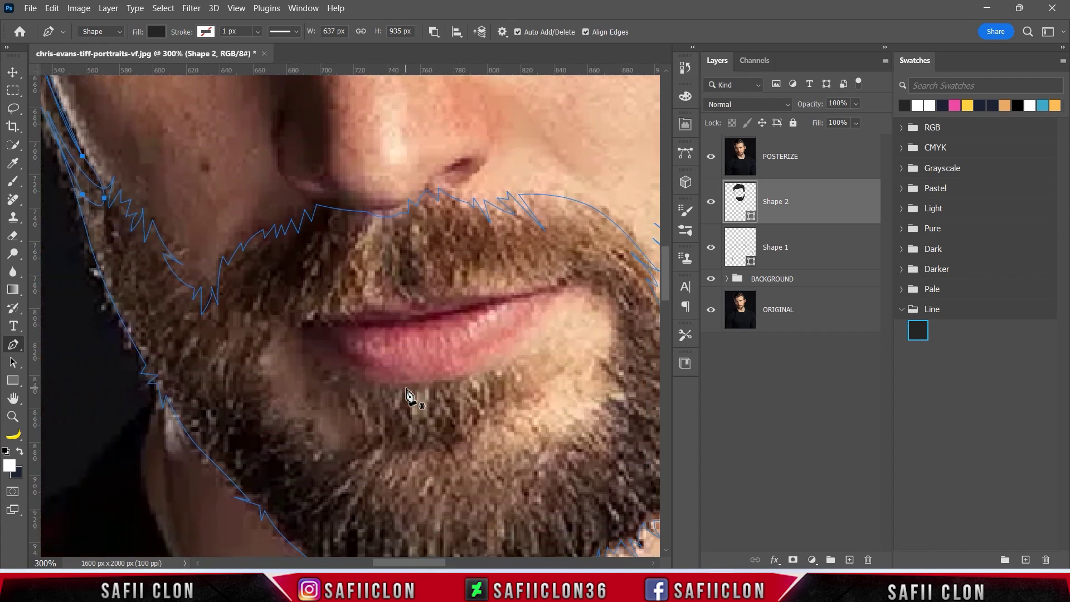
pyautogui.scroll(-1, 413, 387)
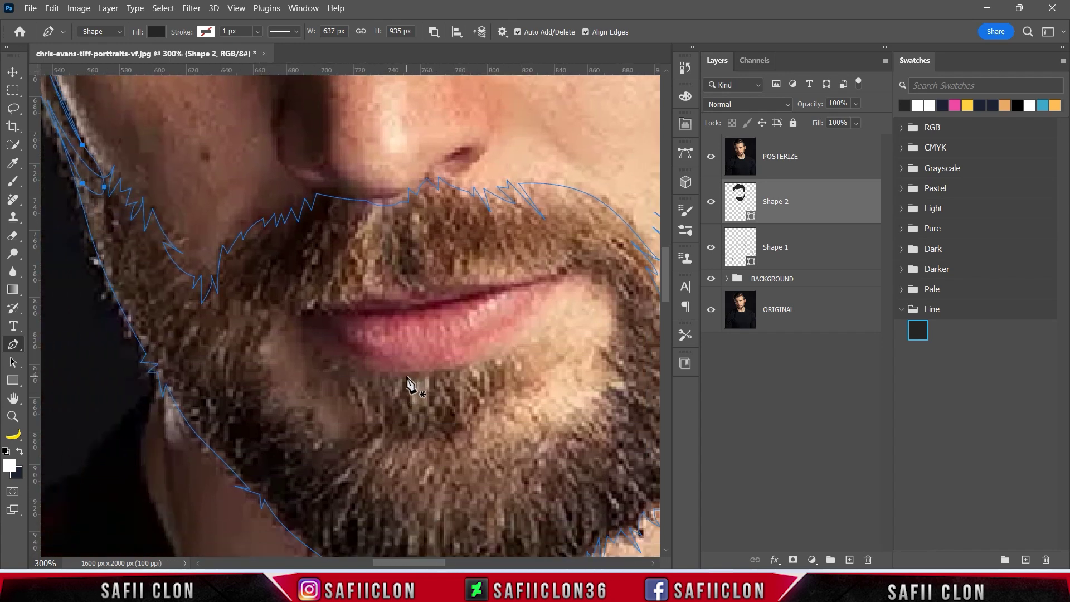
pyautogui.click(475, 364)
pyautogui.moveTo(376, 372); pyautogui.dragTo(429, 379)
pyautogui.moveTo(355, 369); pyautogui.dragTo(306, 322)
# Step: Trace the cutout down the left lip corner, around the chin tuft, and up to the upper lip
pyautogui.click(317, 374)
pyautogui.click(343, 389)
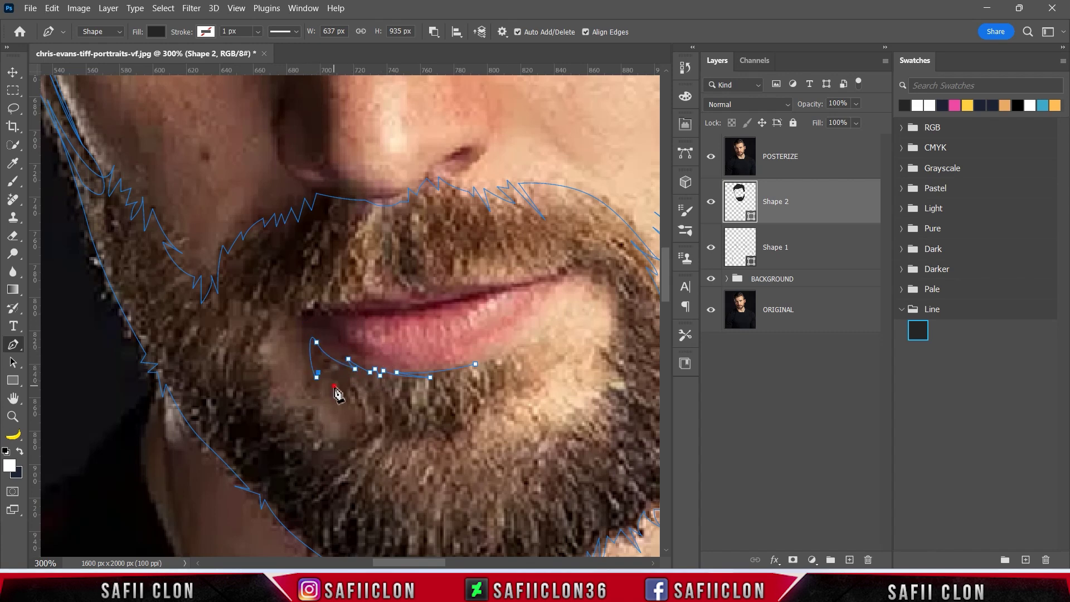
pyautogui.click(350, 407)
pyautogui.moveTo(362, 426)
pyautogui.mouseDown()
pyautogui.moveTo(320, 438)
pyautogui.moveTo(305, 408)
pyautogui.moveTo(276, 407)
pyautogui.moveTo(272, 388)
pyautogui.mouseUp()
pyautogui.click(344, 438)
pyautogui.click(267, 406)
pyautogui.click(267, 369)
pyautogui.click(260, 345)
pyautogui.moveTo(275, 311); pyautogui.dragTo(293, 322)
pyautogui.click(313, 307)
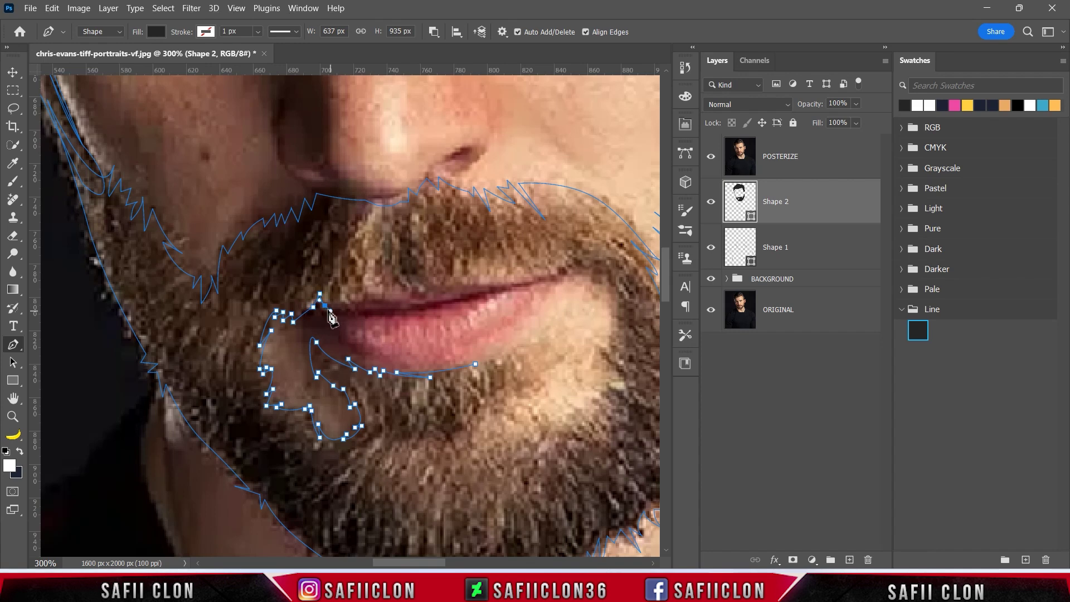
pyautogui.click(333, 288)
pyautogui.moveTo(341, 301); pyautogui.dragTo(342, 291)
pyautogui.click(347, 287)
pyautogui.click(372, 280)
# Step: Trace the jagged moustache edge along the upper lip toward the right mouth corner
pyautogui.click(385, 277)
pyautogui.click(393, 289)
pyautogui.click(425, 294)
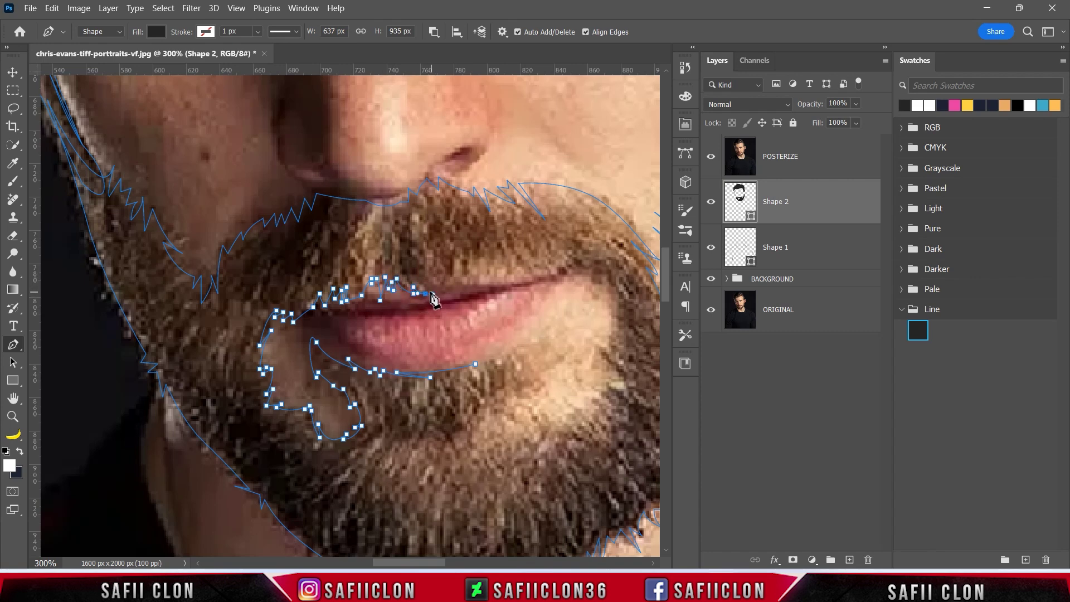
pyautogui.scroll(2, 463, 322)
pyautogui.click(460, 309)
pyautogui.click(468, 304)
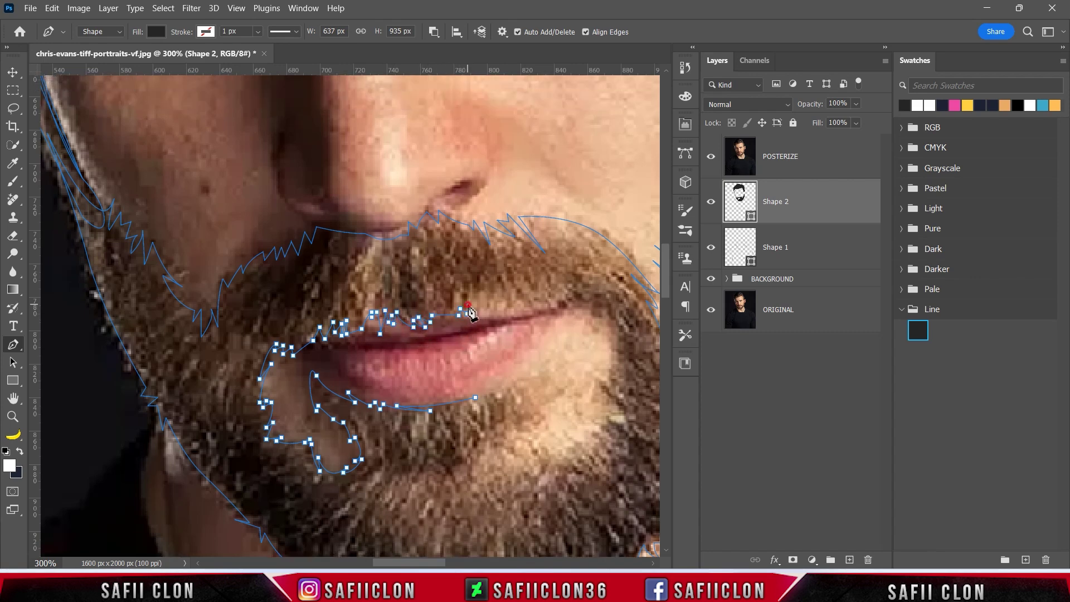
pyautogui.click(485, 294)
pyautogui.click(484, 314)
pyautogui.click(489, 313)
pyautogui.click(512, 318)
pyautogui.click(508, 279)
pyautogui.click(523, 305)
pyautogui.click(533, 301)
pyautogui.click(550, 290)
pyautogui.click(567, 302)
pyautogui.click(585, 295)
# Step: Trace the jagged hairs down the right side of the mouth, redoing two misplaced points
pyautogui.click(614, 330)
pyautogui.scroll(-2, 614, 332)
pyautogui.click(628, 324)
pyautogui.click(621, 355)
pyautogui.hotkey('ctrl', 'z')
pyautogui.hotkey('ctrl', 'z')
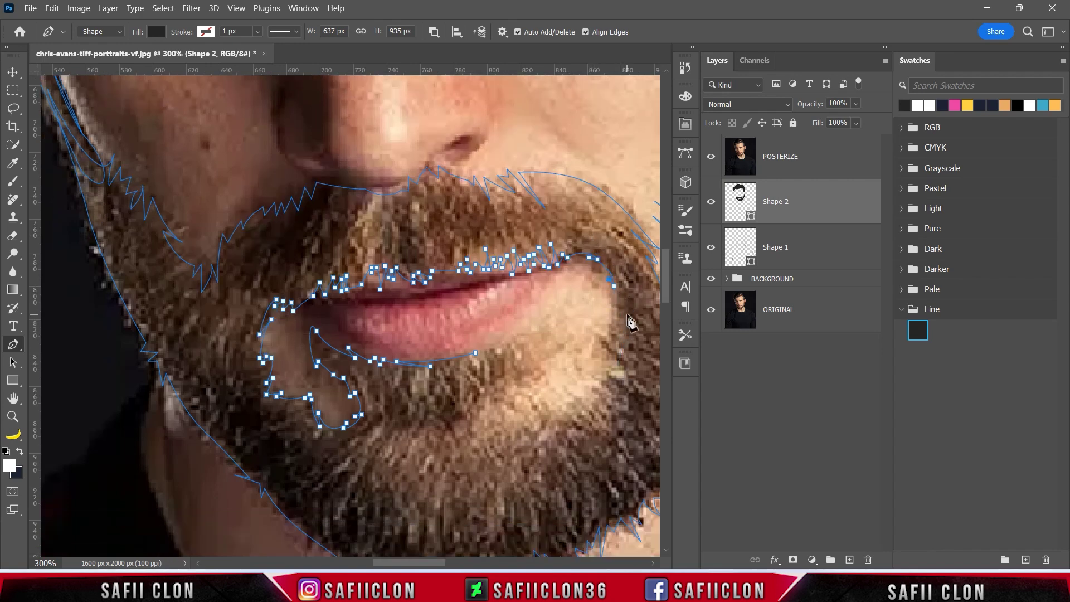
pyautogui.click(618, 327)
pyautogui.click(604, 339)
pyautogui.click(626, 357)
pyautogui.click(613, 360)
pyautogui.click(603, 365)
pyautogui.click(612, 366)
pyautogui.click(615, 370)
pyautogui.click(598, 386)
pyautogui.click(565, 389)
# Step: Trace the cutout's bottom edge and beard tuft, close the path, and hide the POSTERIZE layer
pyautogui.click(546, 408)
pyautogui.moveTo(537, 423); pyautogui.dragTo(518, 426)
pyautogui.click(532, 422)
pyautogui.click(527, 427)
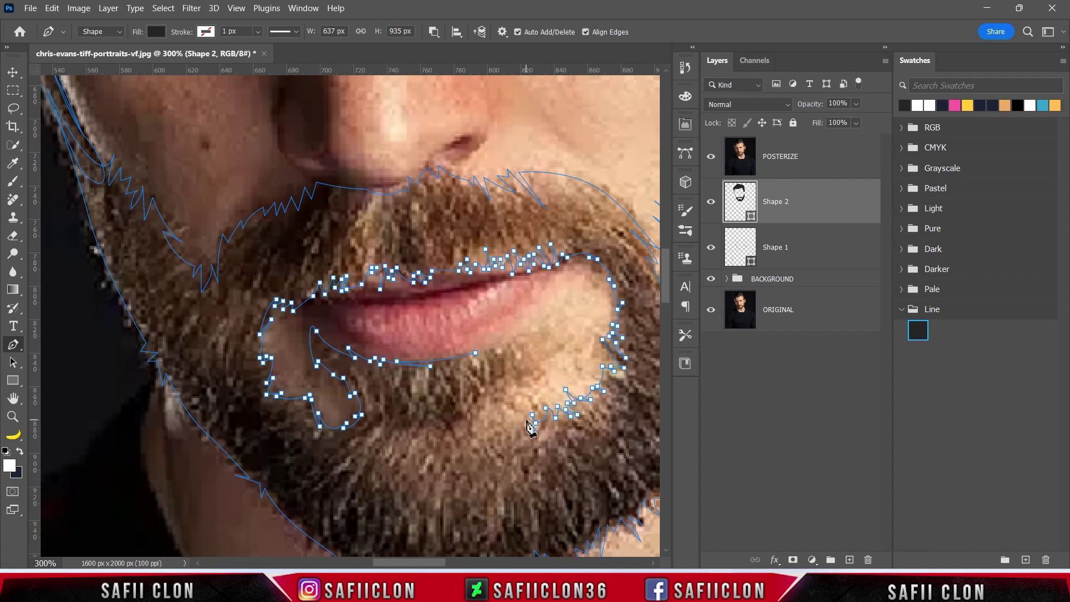
pyautogui.click(506, 431)
pyautogui.click(473, 433)
pyautogui.click(483, 414)
pyautogui.click(487, 388)
pyautogui.click(492, 418)
pyautogui.click(500, 422)
pyautogui.click(494, 393)
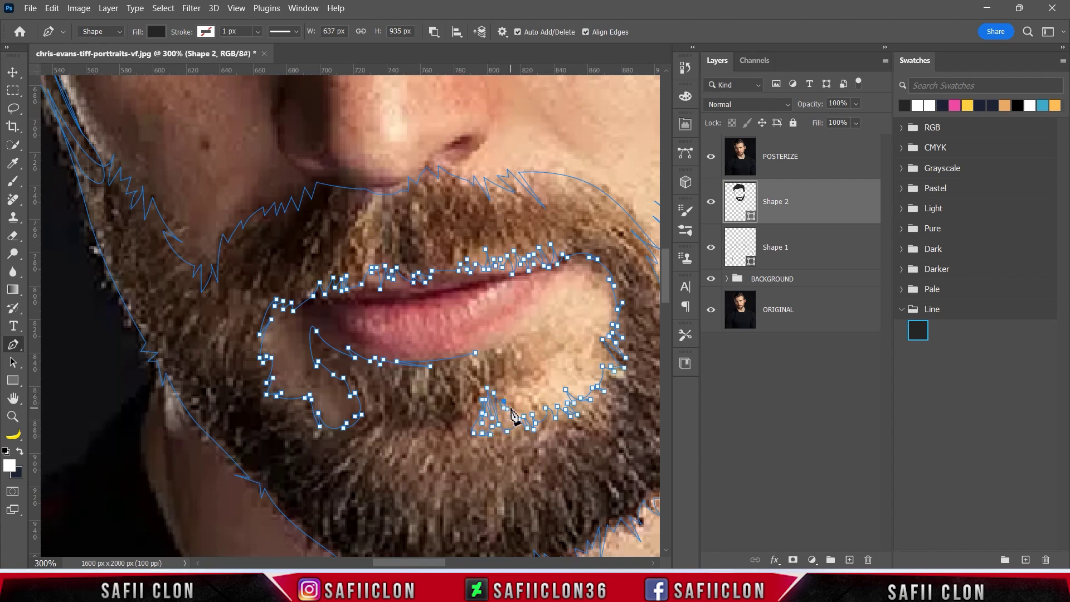
pyautogui.click(513, 388)
pyautogui.click(530, 362)
pyautogui.click(532, 328)
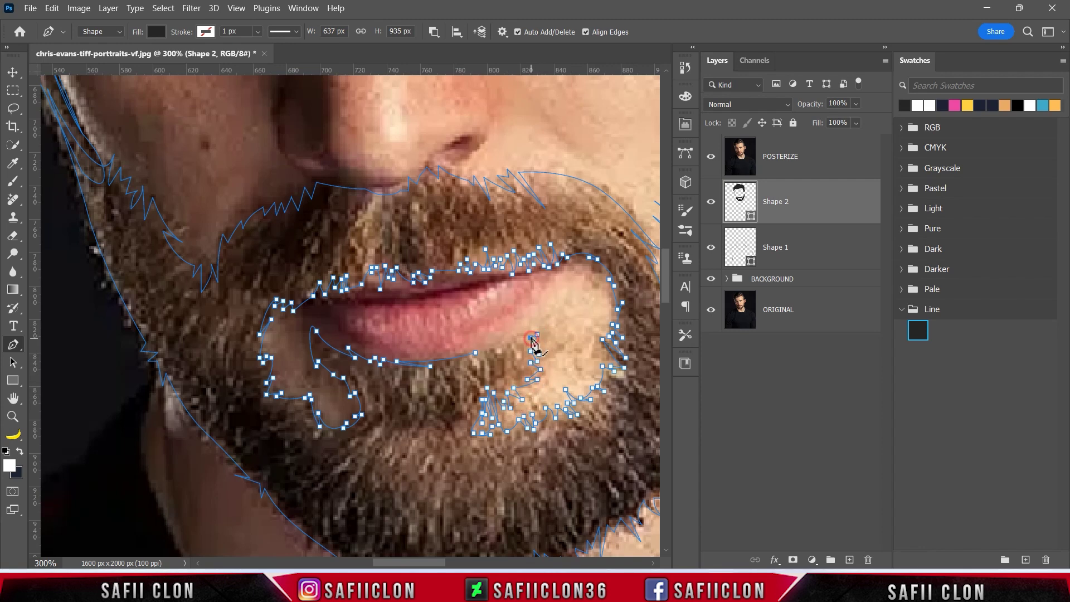
pyautogui.click(519, 346)
pyautogui.click(475, 356)
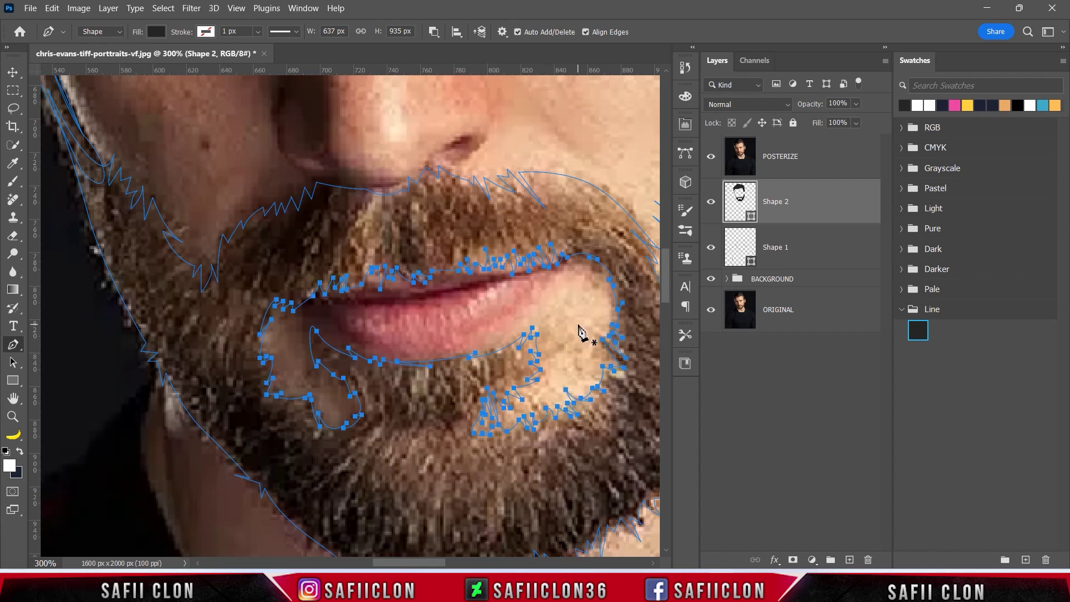
pyautogui.click(711, 158)
pyautogui.hotkey('ctrl', '-')
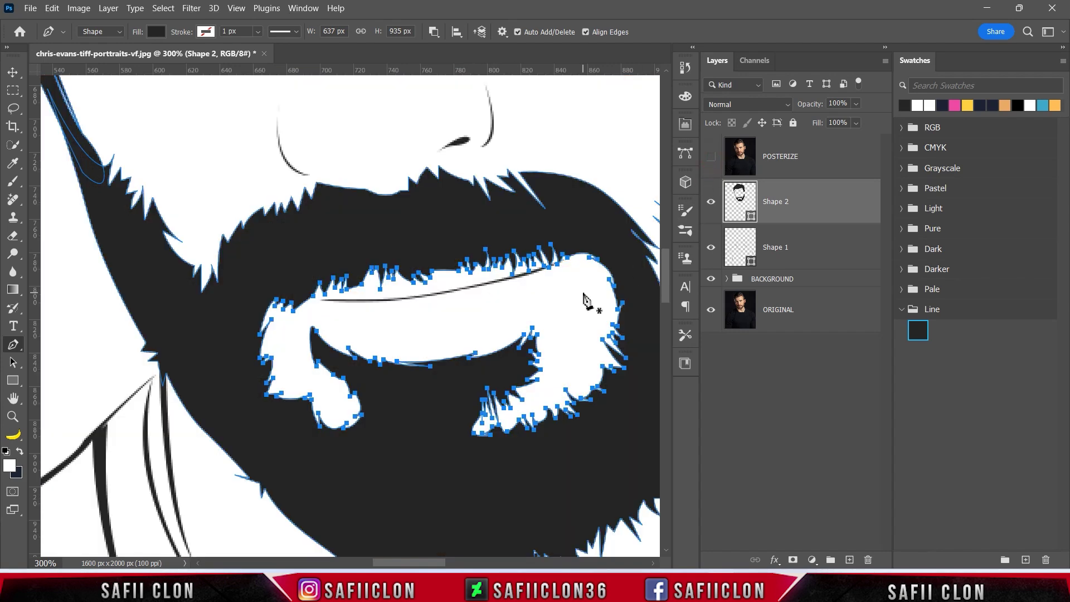
pyautogui.hotkey('ctrl', '-')
pyautogui.hotkey('ctrl', '-')
pyautogui.hotkey('ctrl', '-')
pyautogui.press('Return')
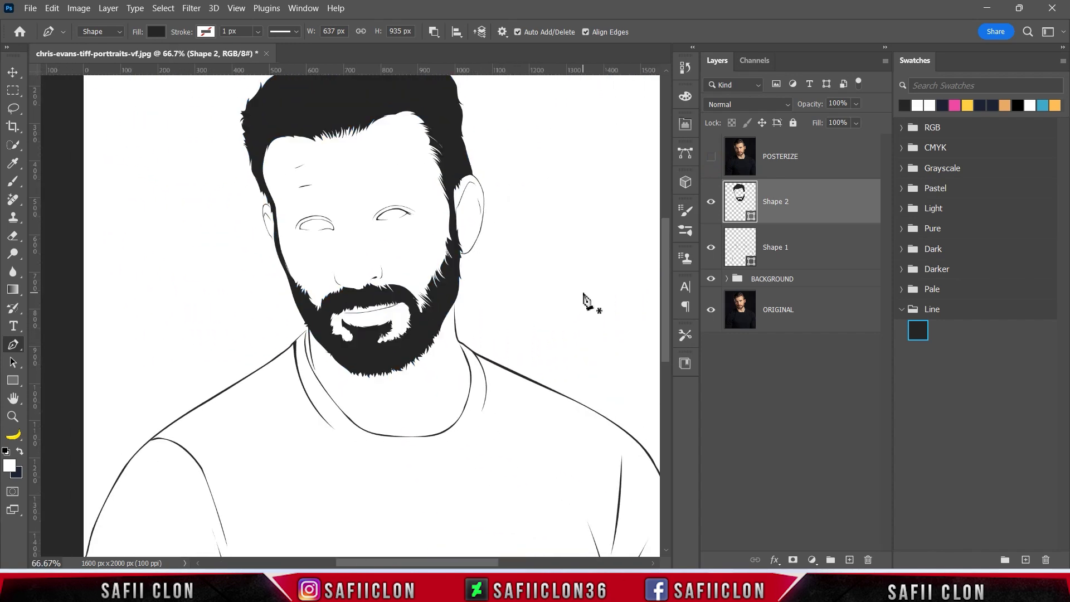
pyautogui.hotkey('ctrl', '-')
pyautogui.hotkey('ctrl', '-')
pyautogui.hotkey('ctrl', '-')
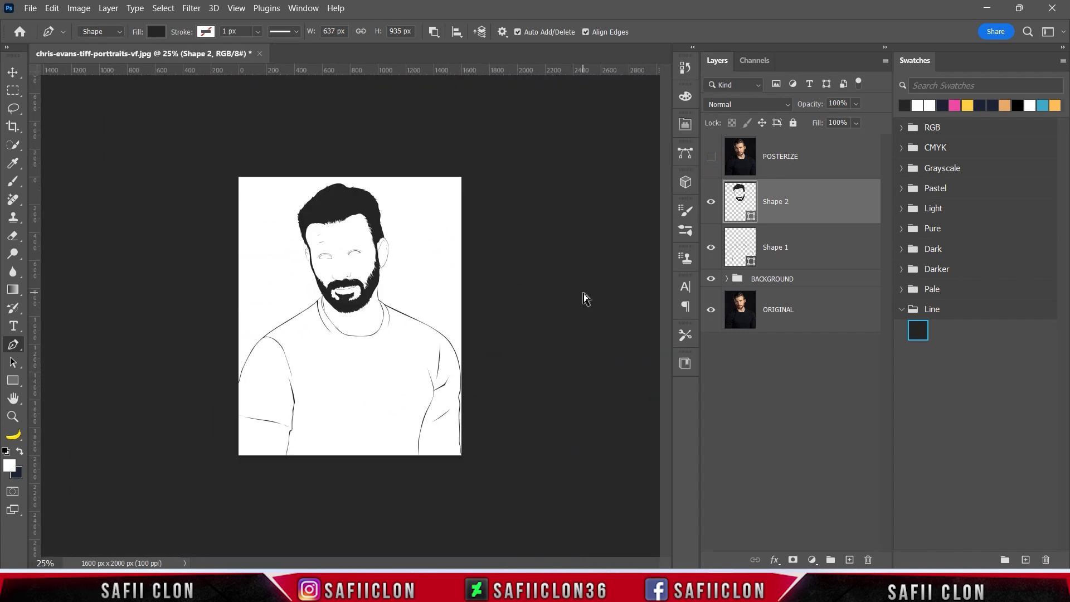
pyautogui.hotkey('ctrl', '+')
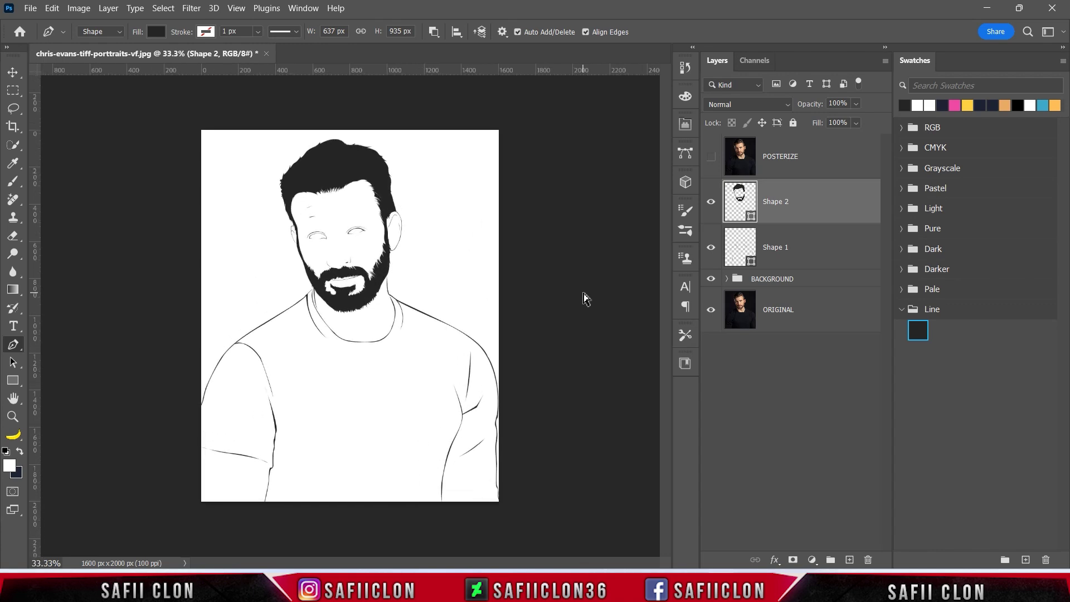
pyautogui.hotkey('ctrl', '+')
pyautogui.hotkey('ctrl', '+')
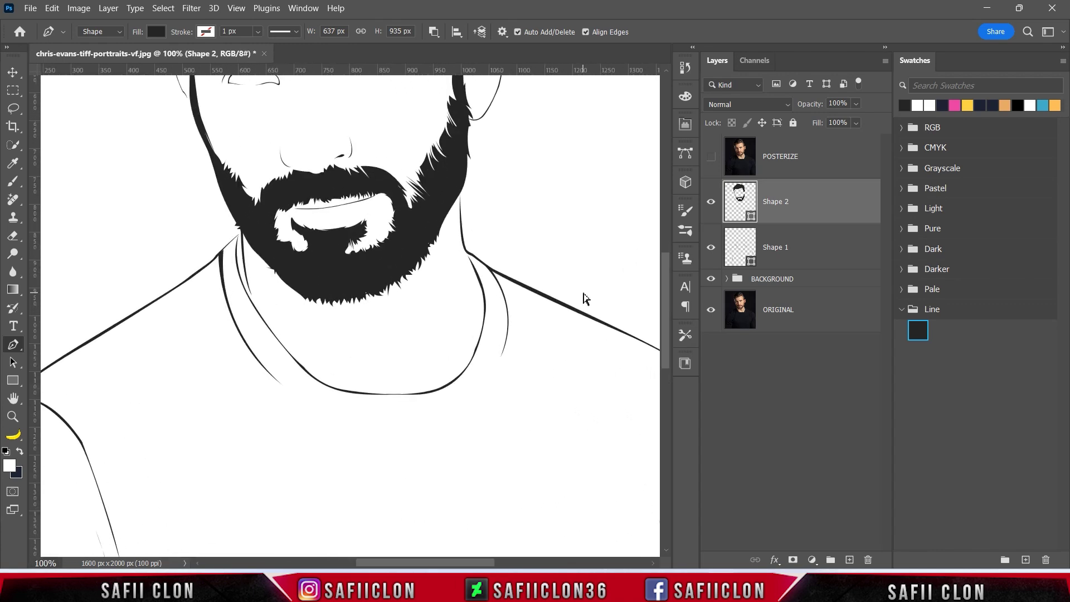
pyautogui.hotkey('ctrl', '-')
pyautogui.hotkey('ctrl', '-')
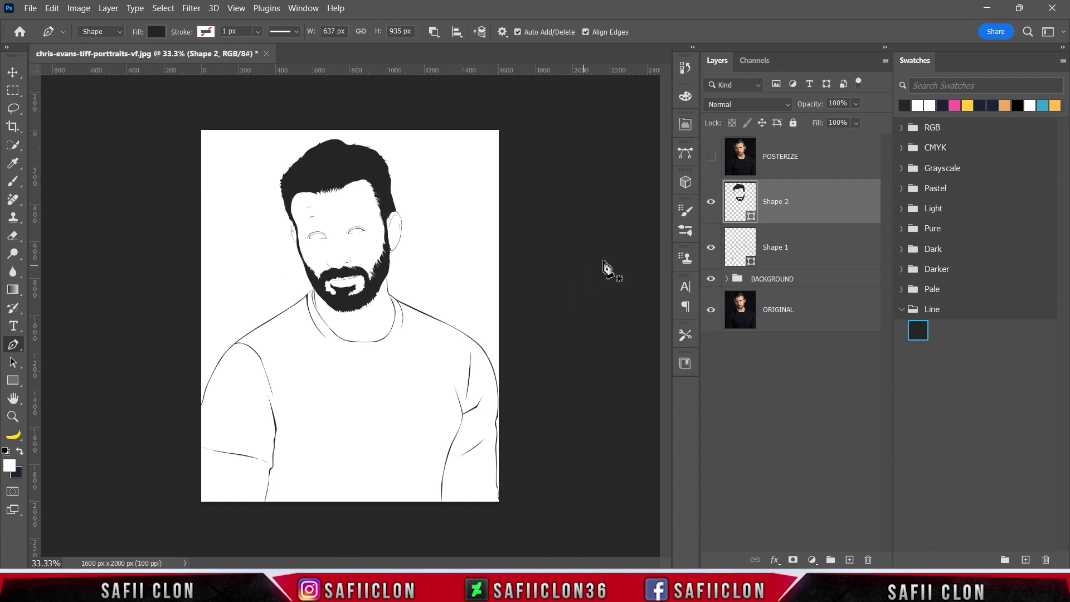
pyautogui.click(711, 203)
pyautogui.click(713, 249)
pyautogui.click(713, 249)
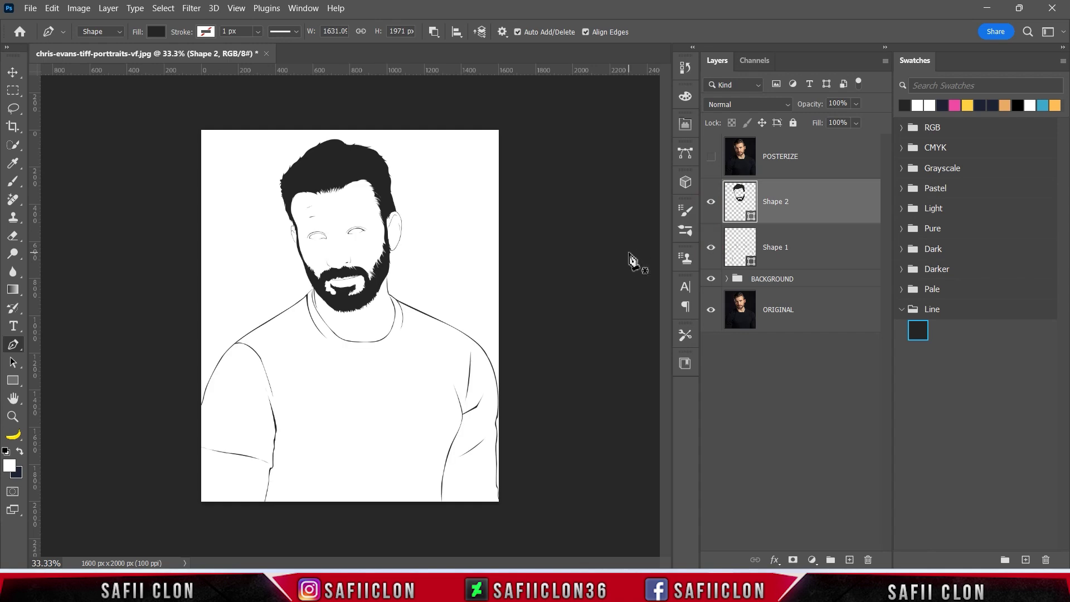
pyautogui.hotkey('ctrl', '+')
pyautogui.hotkey('ctrl', '+')
pyautogui.hotkey('ctrl', '-')
pyautogui.hotkey('ctrl', '-')
# Step: Rename the hair shape layer to HAIR and the outline shape layer to LINE
pyautogui.doubleClick(786, 203)
pyautogui.write('HAIR')
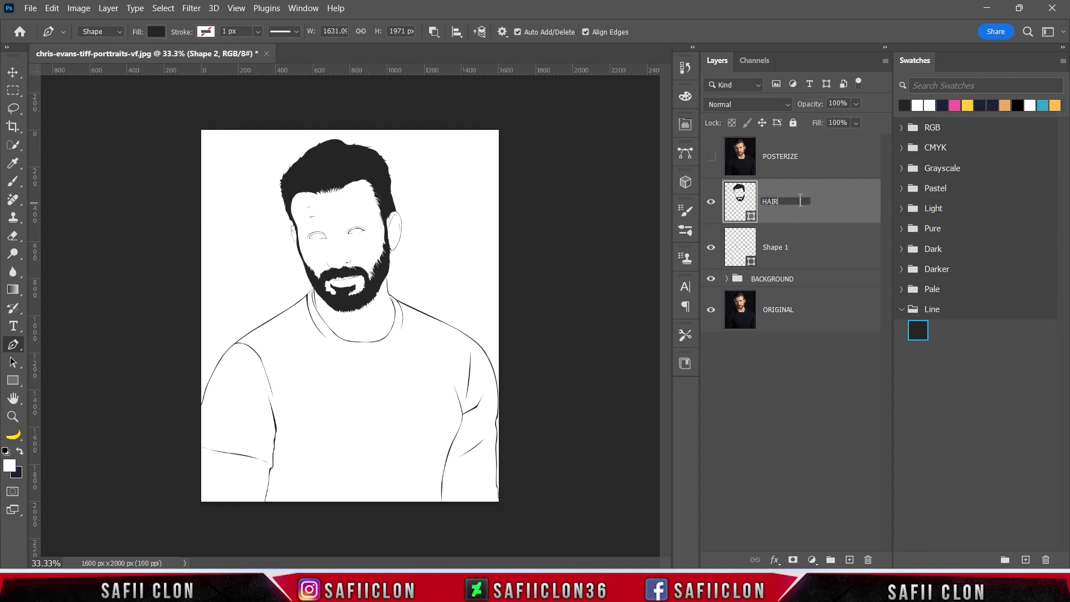
pyautogui.press('Return')
pyautogui.click(776, 248)
pyautogui.doubleClick(781, 249)
pyautogui.write('LINE')
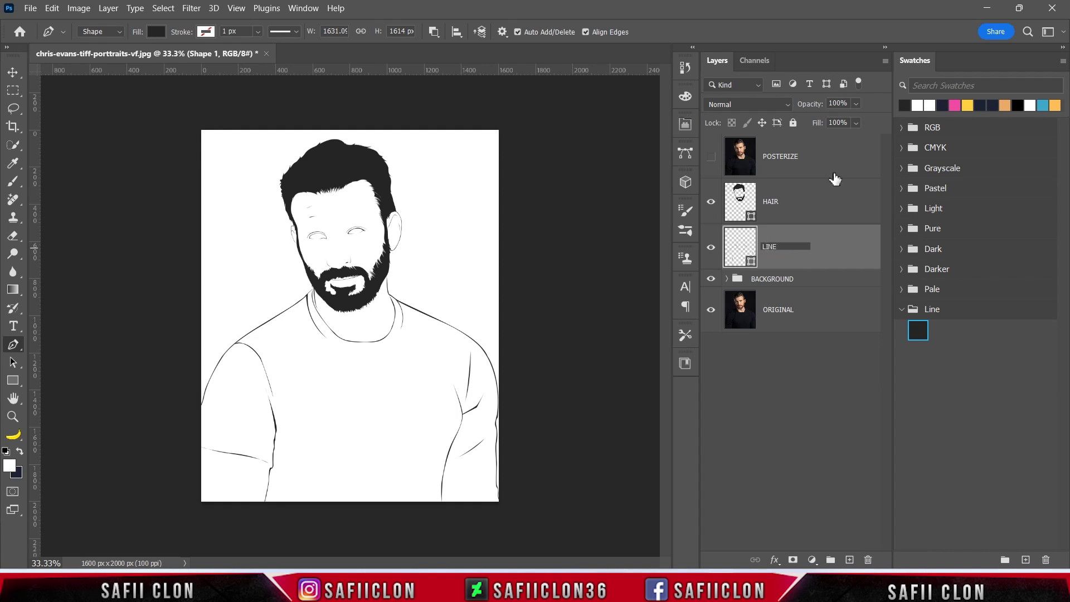
pyautogui.press('Return')
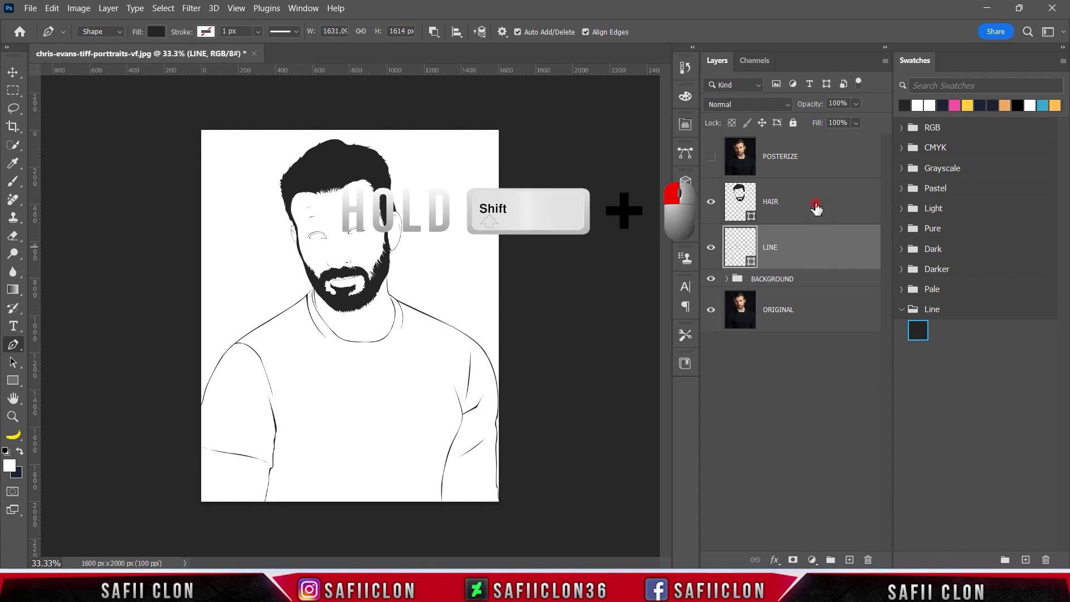
# Step: Group the HAIR and LINE layers into a group named LINEART and check its visibility
pyautogui.keyDown('shift'); pyautogui.click(816, 206); pyautogui.keyUp('shift')
pyautogui.rightClick(815, 200)
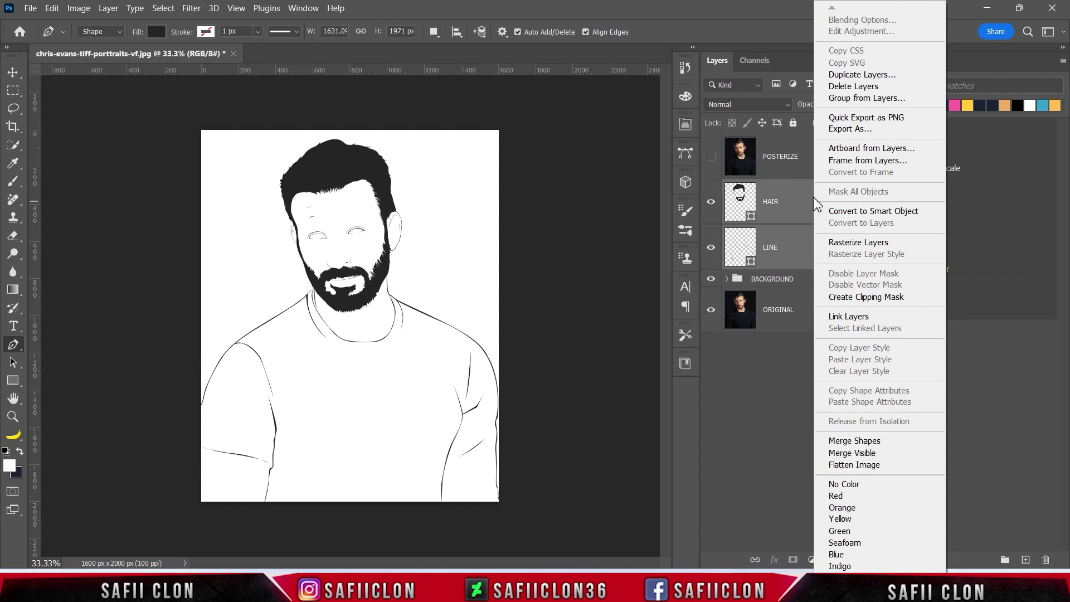
pyautogui.click(866, 98)
pyautogui.write('LINEART')
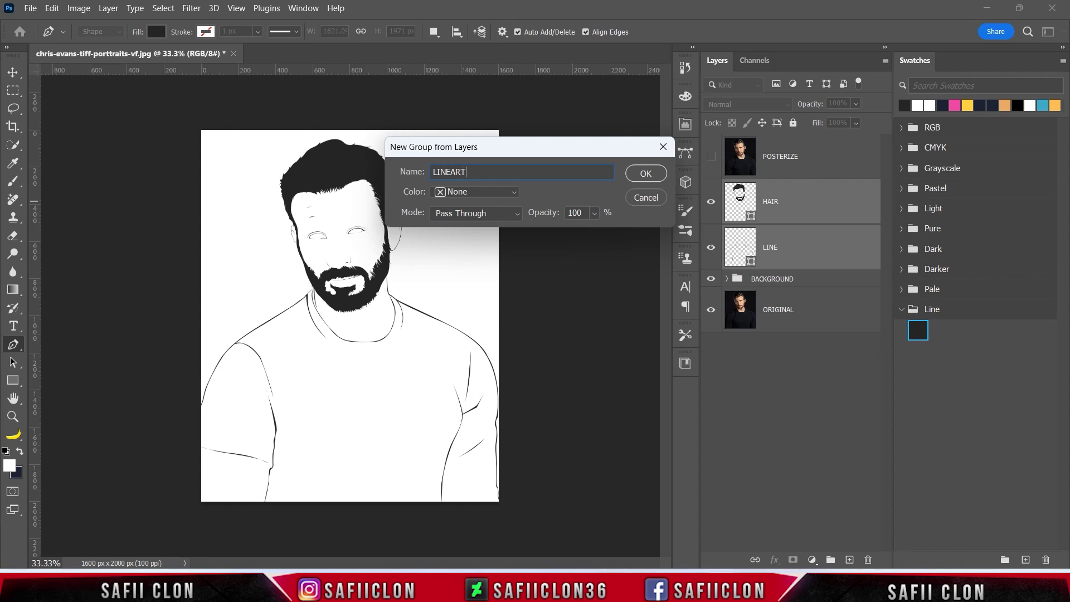
pyautogui.click(646, 173)
pyautogui.click(710, 189)
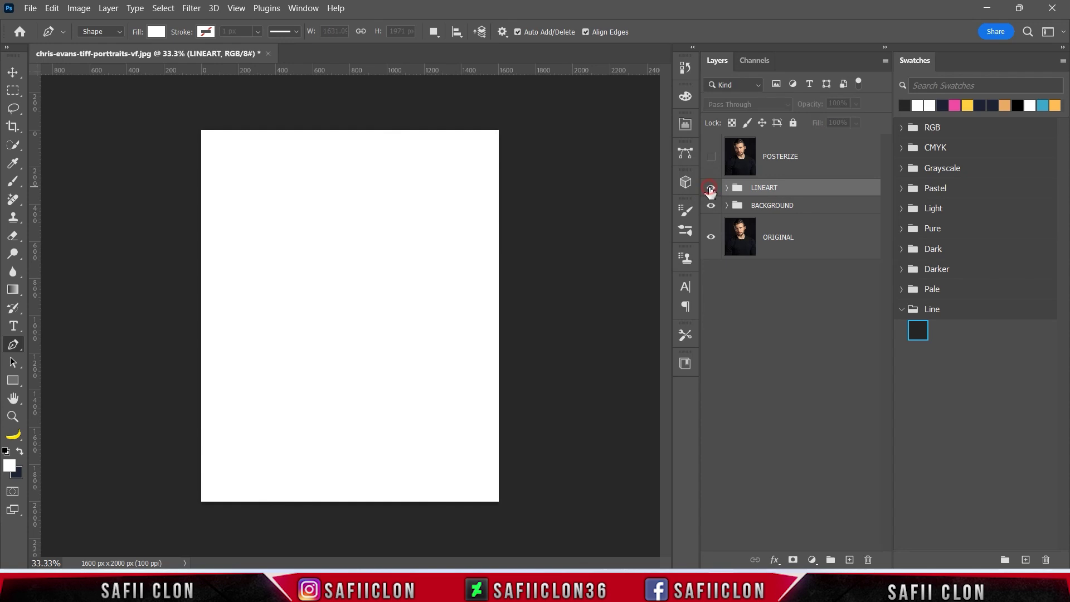
pyautogui.click(710, 189)
pyautogui.click(710, 189)
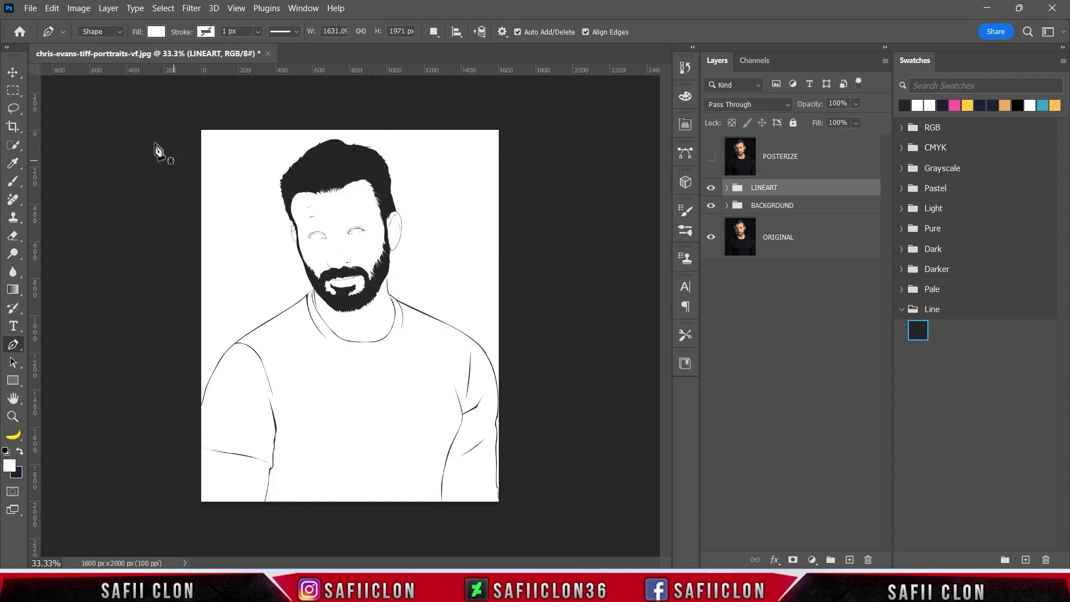
# Step: Save the portrait as a Photoshop PSD in the artwork folder, accepting the PSD options
pyautogui.click(30, 8)
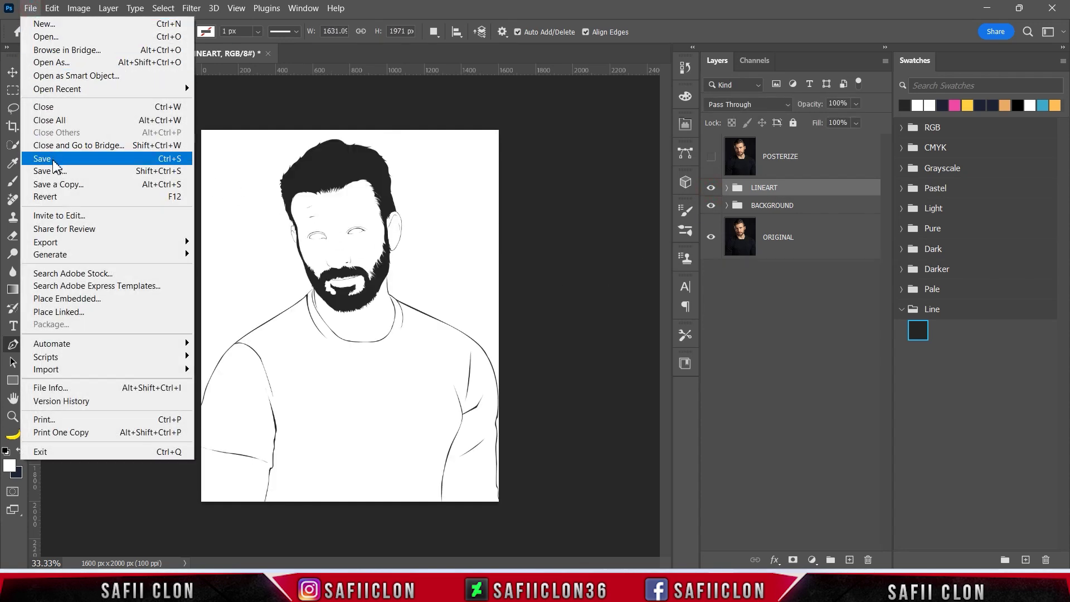
pyautogui.click(55, 167)
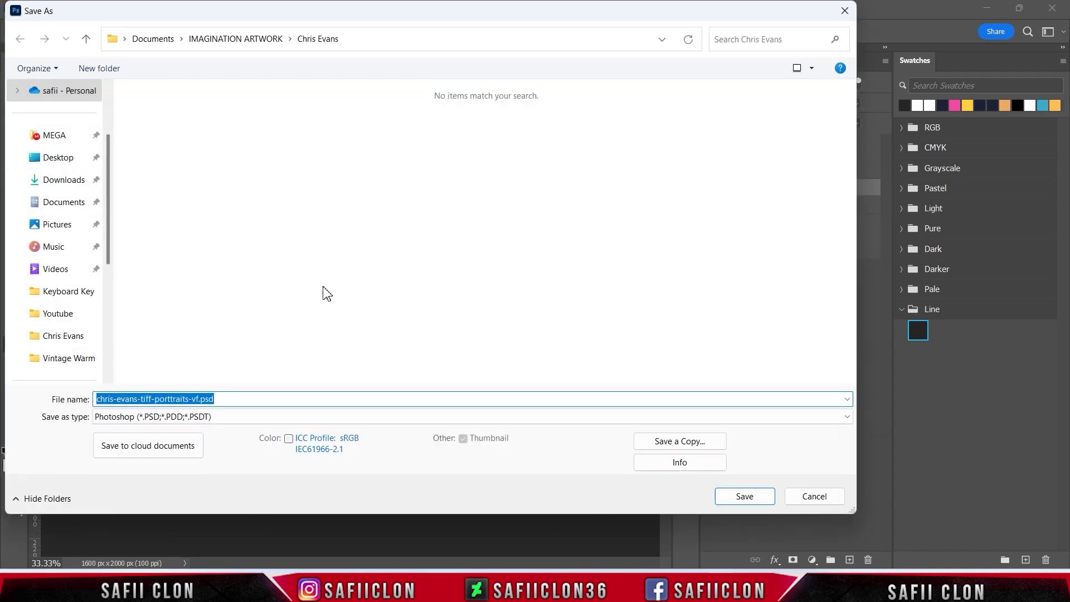
pyautogui.write('Chris Evans')
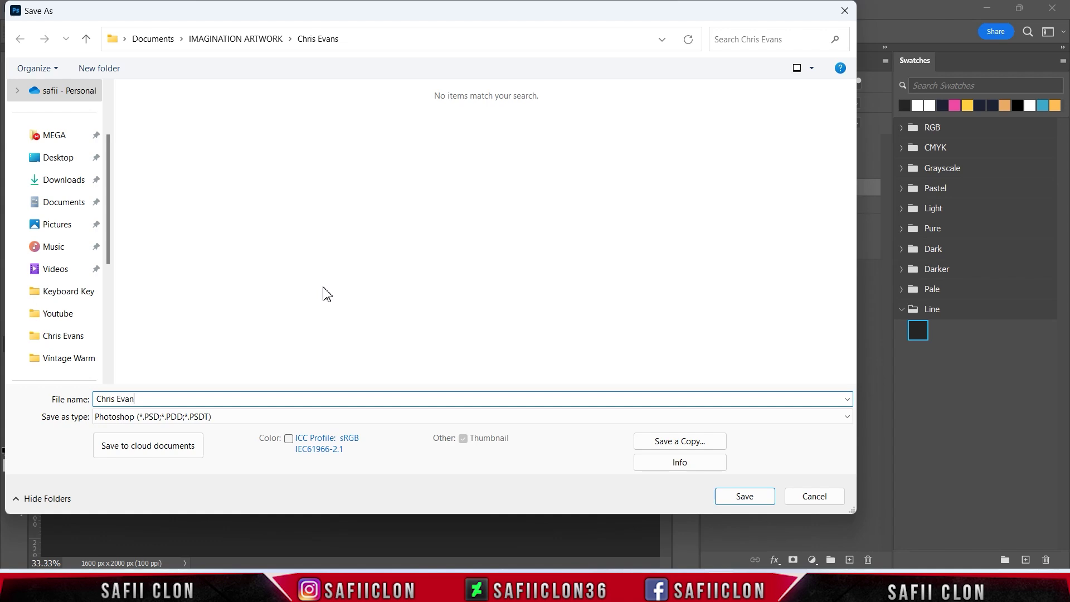
pyautogui.click(746, 496)
pyautogui.click(688, 158)
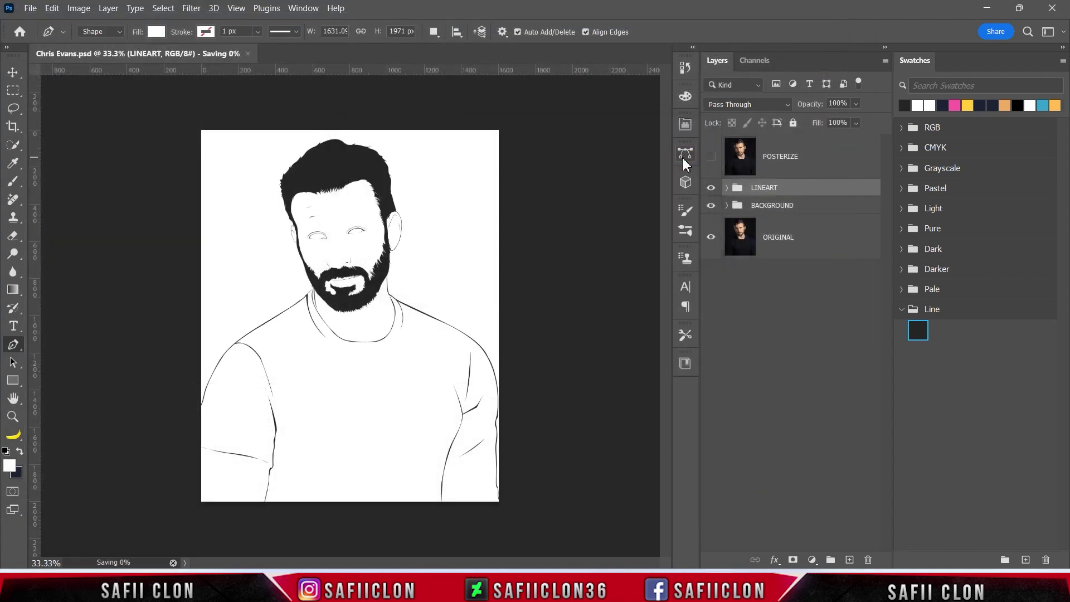